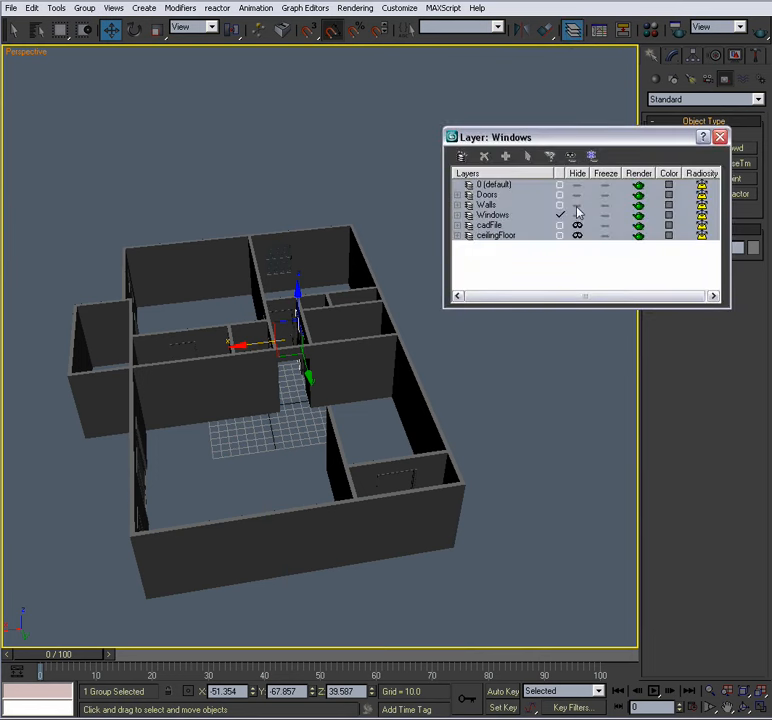
Hide the Doors and Windows layers and make Walls the current layer.
click(578, 195)
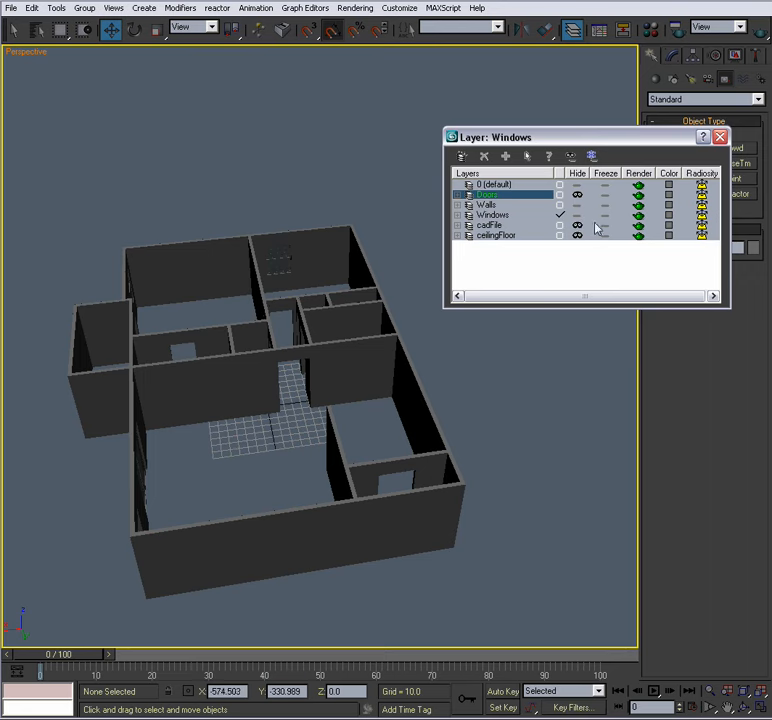
click(577, 215)
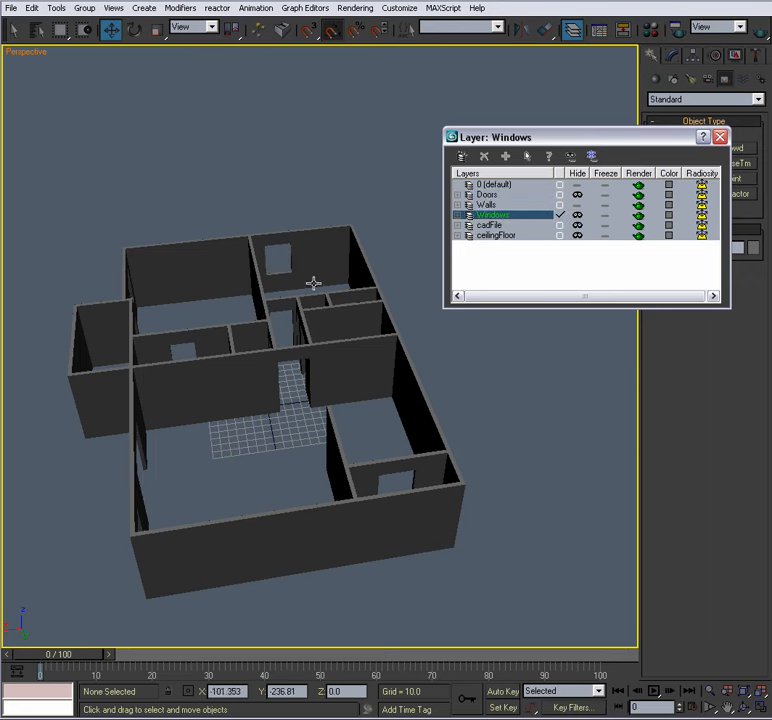
alt+middle_drag(331, 284, 308, 286)
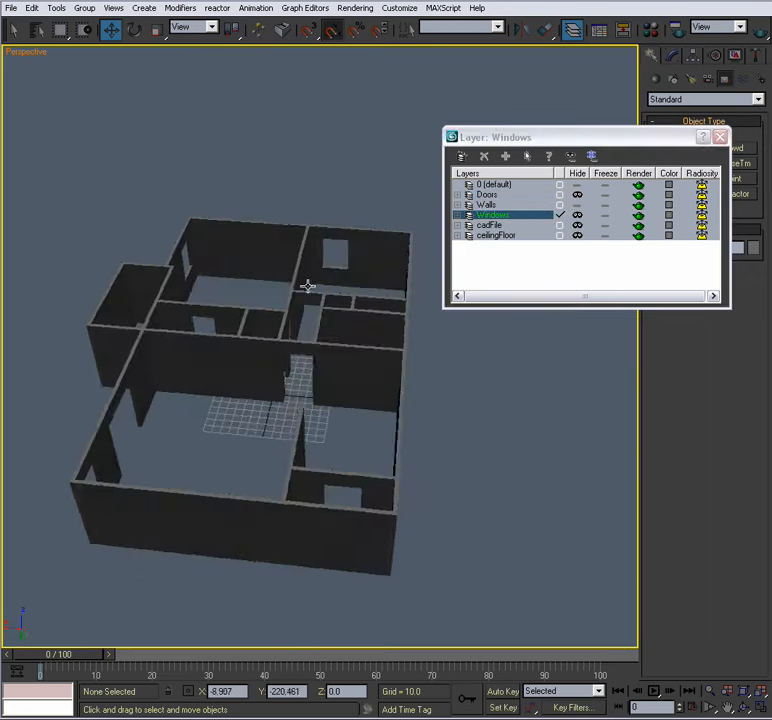
click(559, 205)
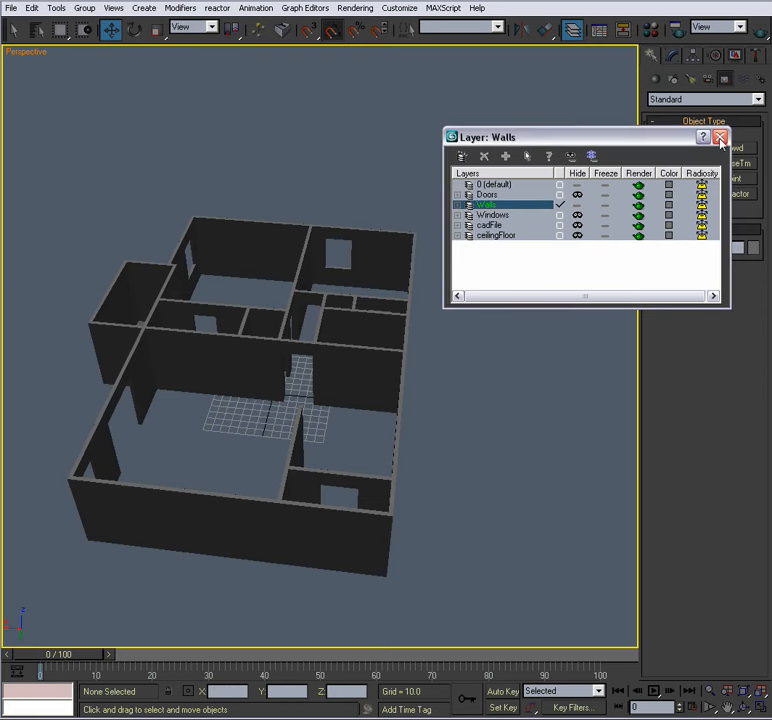
click(720, 138)
Select the house walls object and enter the Segment level of its Editable Spline beneath the Extrude.
mouse_move(367, 300)
alt+middle_down()
mouse_move(315, 299)
mouse_move(359, 300)
mouse_move(388, 205)
mouse_move(392, 250)
mouse_move(371, 291)
alt+middle_up()
click(412, 296)
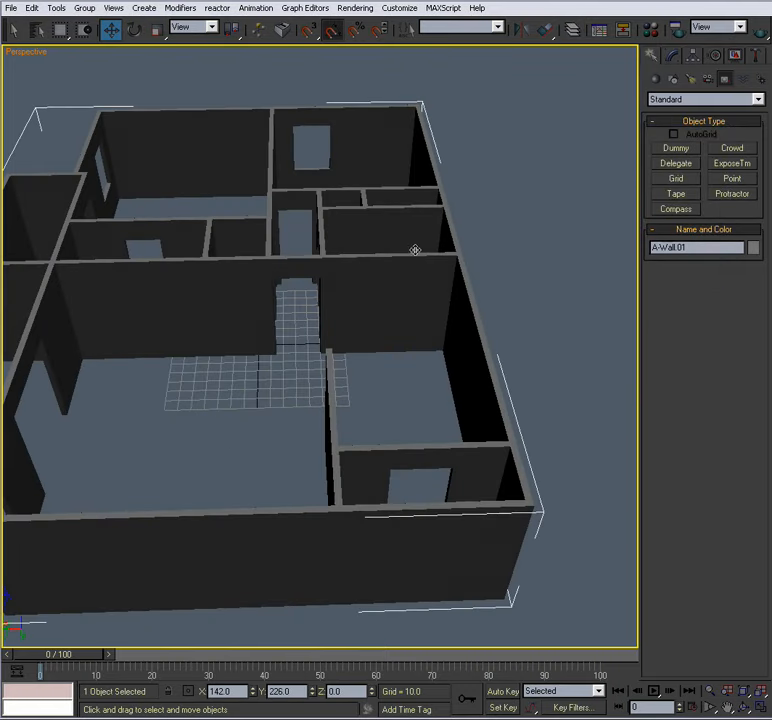
click(676, 57)
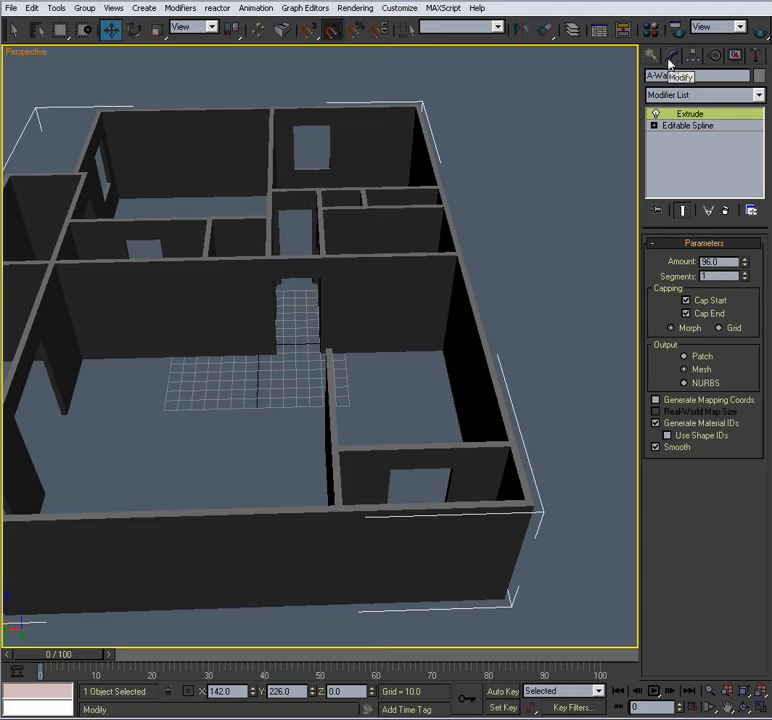
alt+middle_drag(474, 238, 476, 204)
click(673, 131)
middle_drag(430, 275, 427, 205)
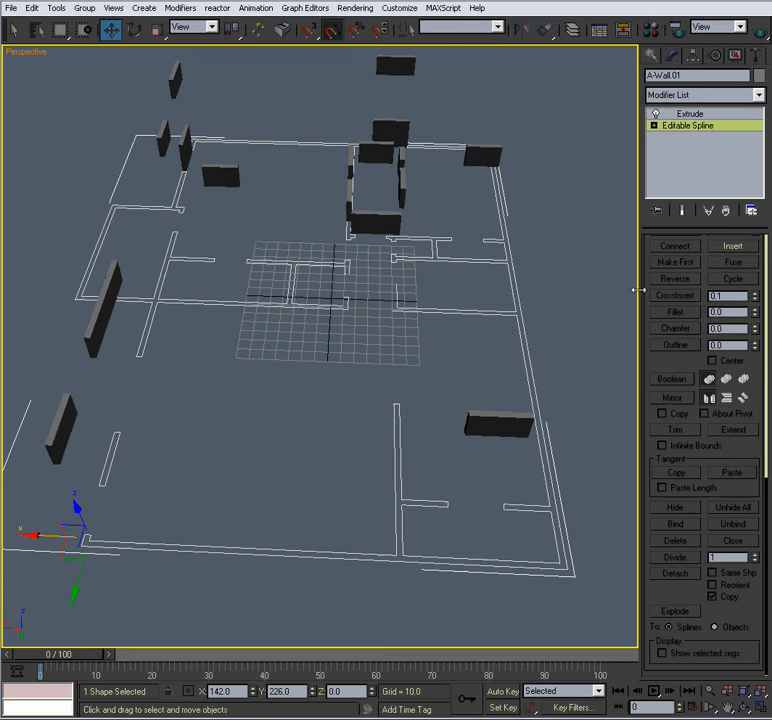
drag(646, 282, 654, 619)
drag(667, 253, 655, 305)
click(653, 125)
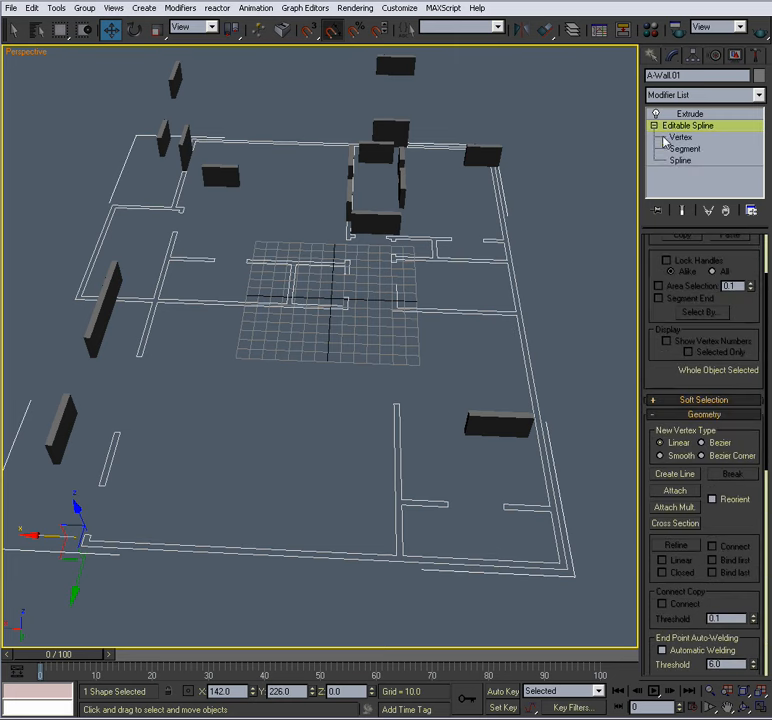
click(680, 148)
Select the inner wall segments of the large room, including the partition wall's long sides and free end.
scroll(285, 278, up, 5)
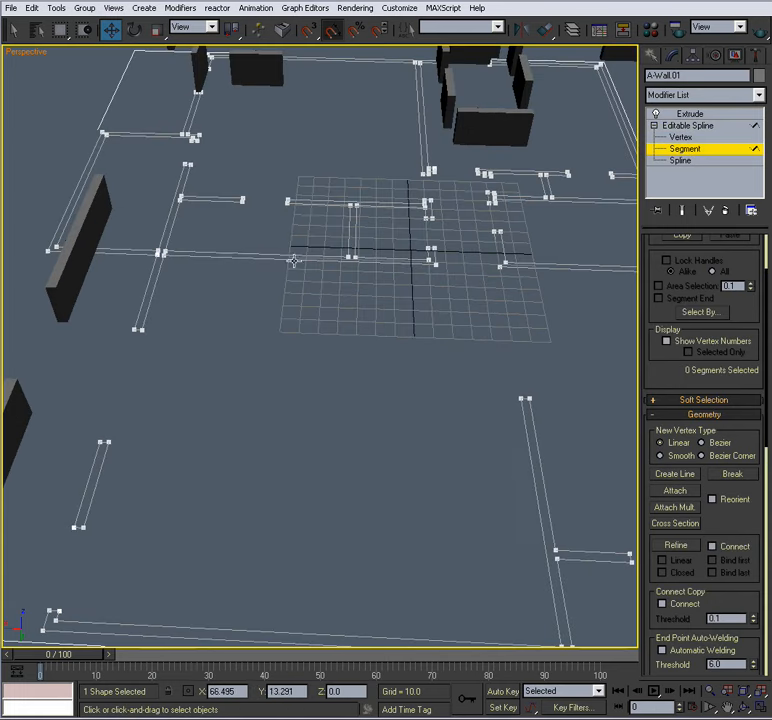
click(293, 260)
ctrl+click(156, 290)
ctrl+click(101, 468)
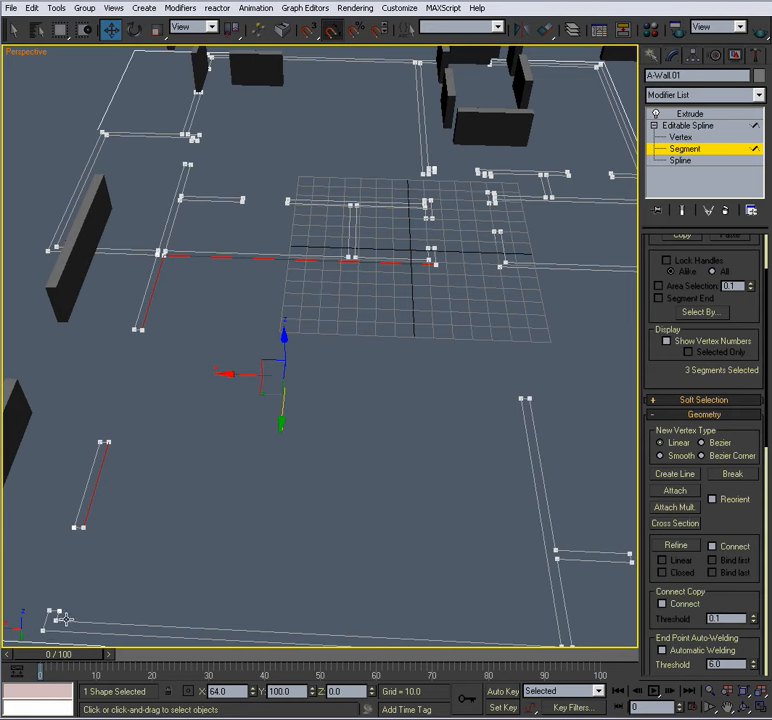
ctrl+drag(74, 619, 54, 630)
middle_drag(494, 610, 366, 610)
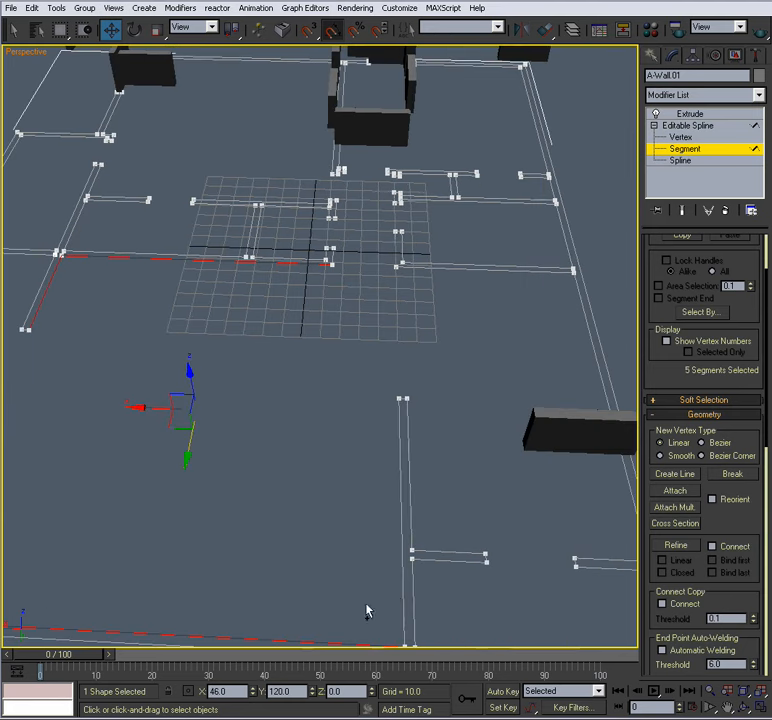
ctrl+click(401, 592)
ctrl+drag(426, 392, 405, 427)
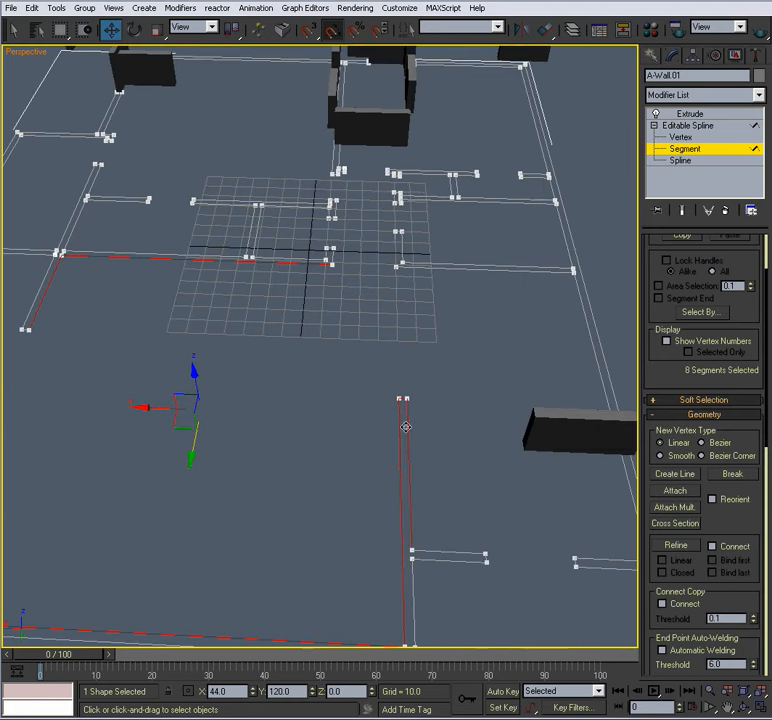
Add the two short stub walls' inner segments, the outer wall's inner segment and the adjoining back wall segment to the selection.
middle_drag(405, 427, 343, 399)
ctrl+click(401, 519)
ctrl+click(541, 524)
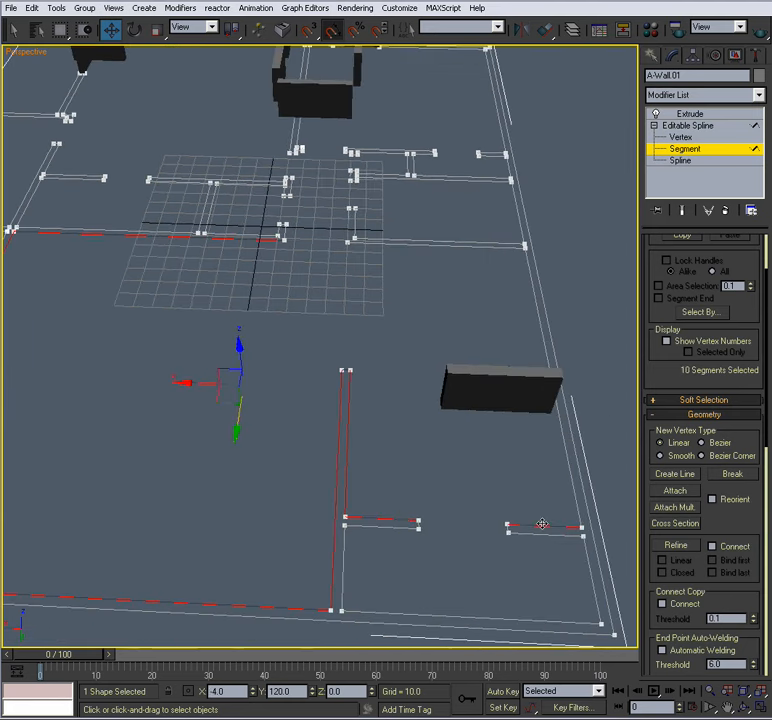
ctrl+click(574, 494)
ctrl+click(445, 246)
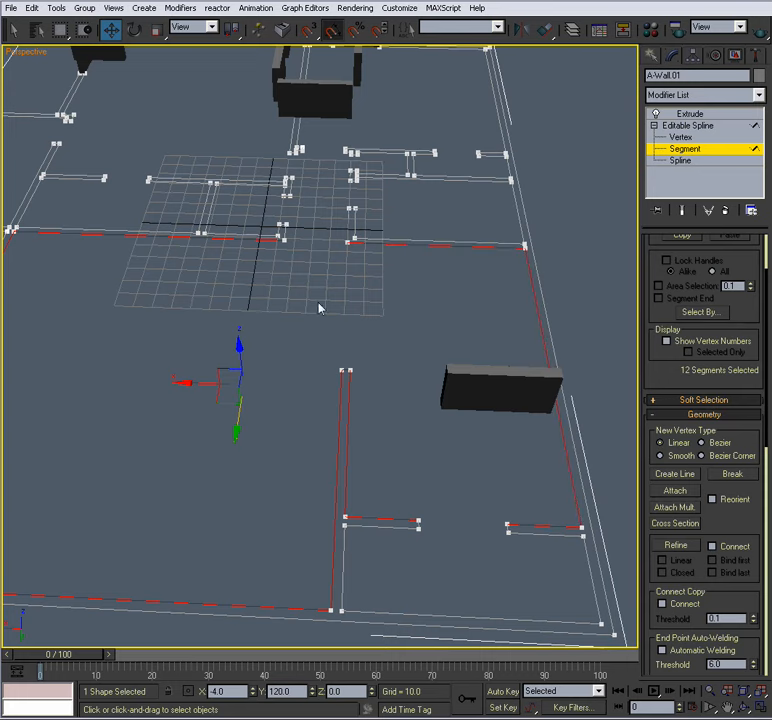
Add the wall-end segments facing the central hallway on both sides to the selection.
scroll(314, 496, up, 6)
ctrl+click(222, 462)
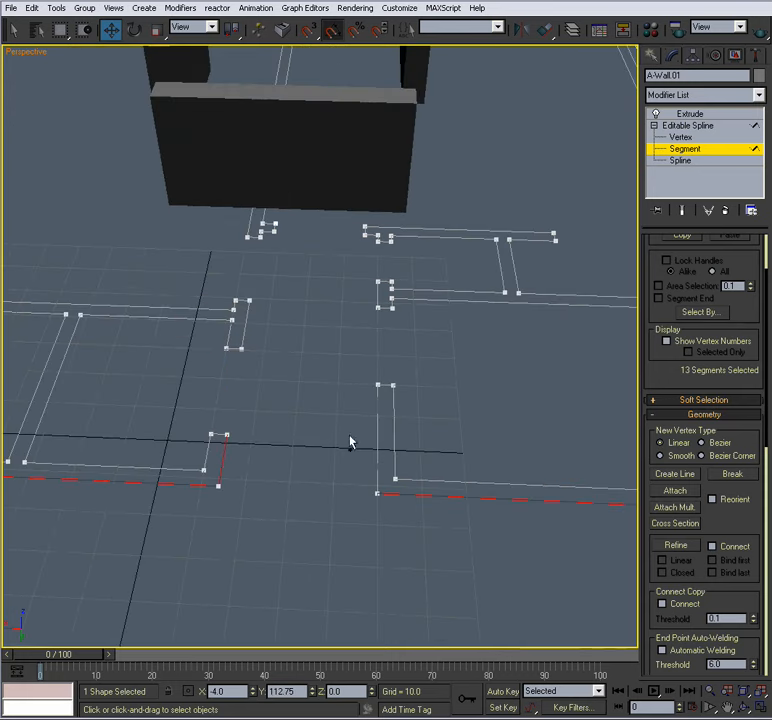
ctrl+click(377, 438)
scroll(314, 462, up, 4)
ctrl+click(209, 389)
alt+middle_drag(379, 355, 140, 378)
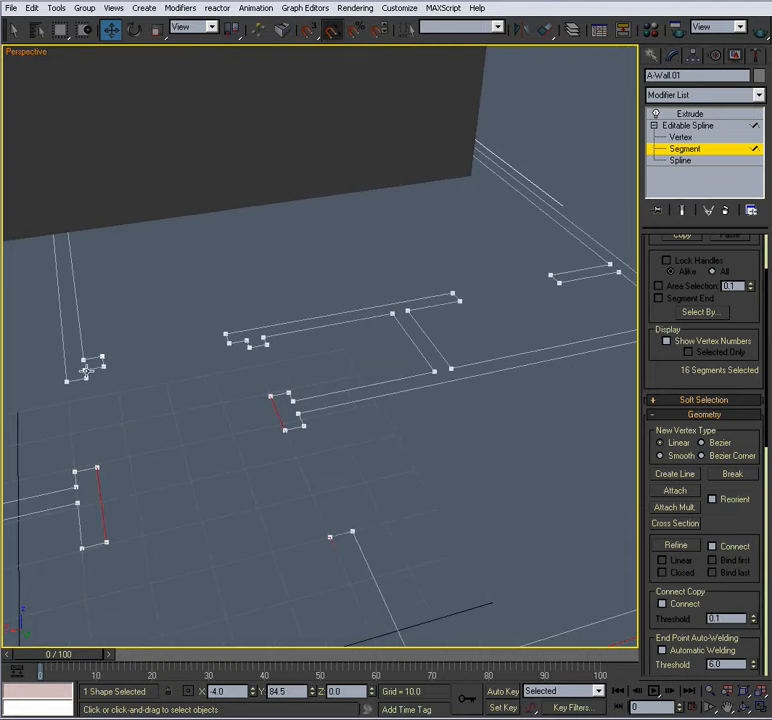
Add the bedroom's inner segments beside the hallway and those of the wall stubs across its doorway to the selection.
alt+middle_drag(229, 350, 405, 345)
ctrl+click(293, 443)
ctrl+click(410, 350)
alt+middle_drag(335, 373, 172, 457)
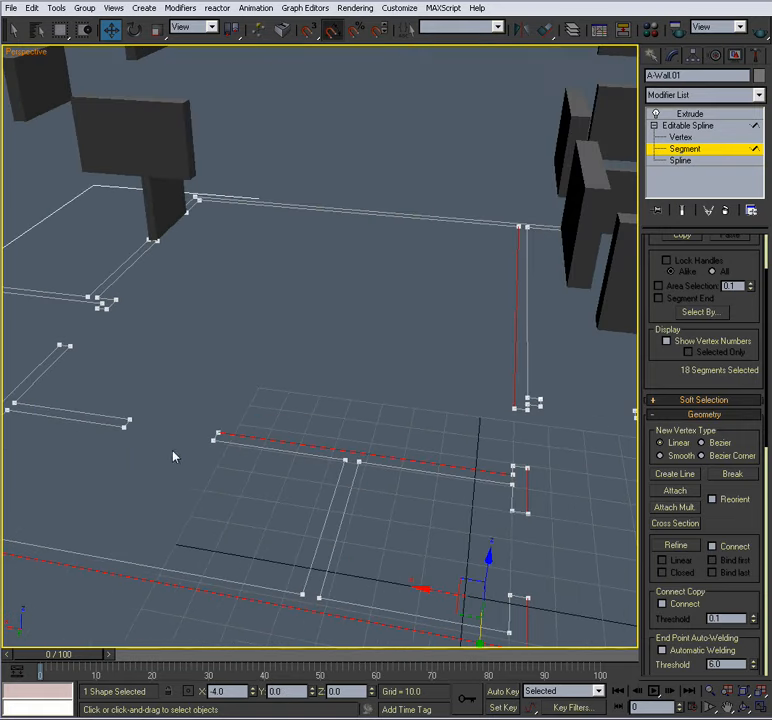
ctrl+click(34, 379)
ctrl+click(59, 407)
Add the bedroom's remaining inner segments around the doorway jog, along the window wall and along the rear exterior wall.
alt+middle_drag(305, 367, 138, 339)
ctrl+click(330, 363)
ctrl+click(358, 371)
ctrl+click(383, 386)
alt+middle_drag(383, 386, 405, 491)
ctrl+click(472, 455)
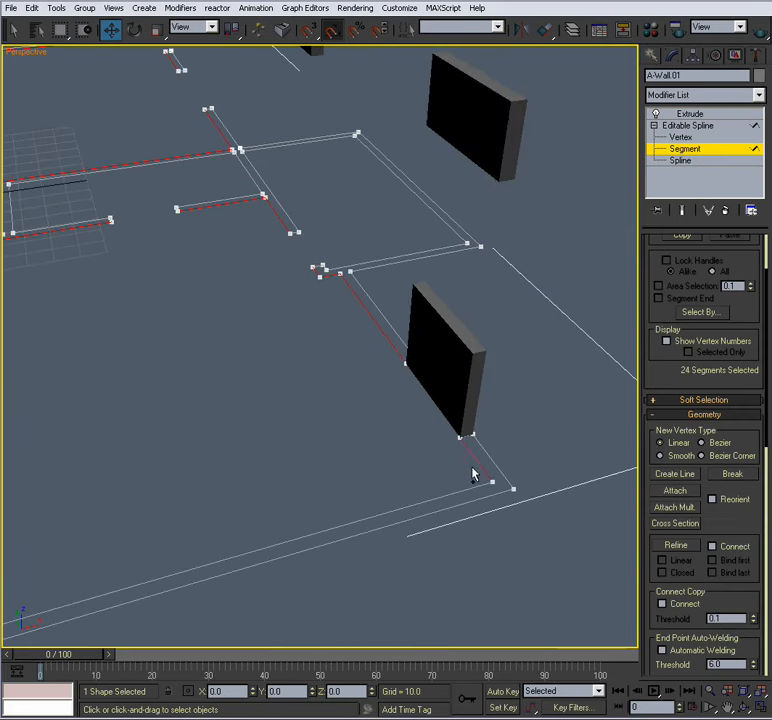
ctrl+click(465, 488)
Detach a copy of the selected wall segments as a new shape named trimShape.
alt+middle_drag(320, 471, 98, 320)
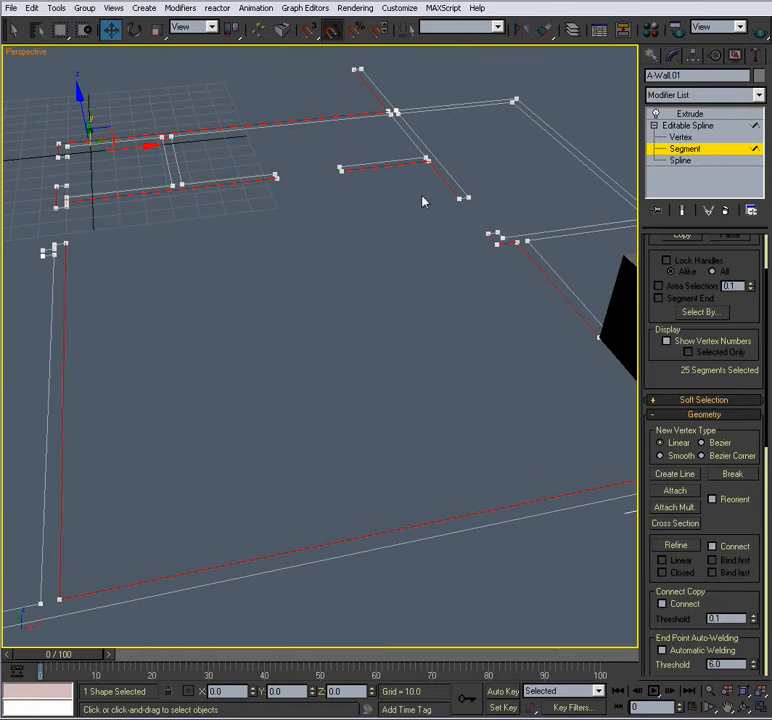
alt+middle_drag(85, 275, 296, 440)
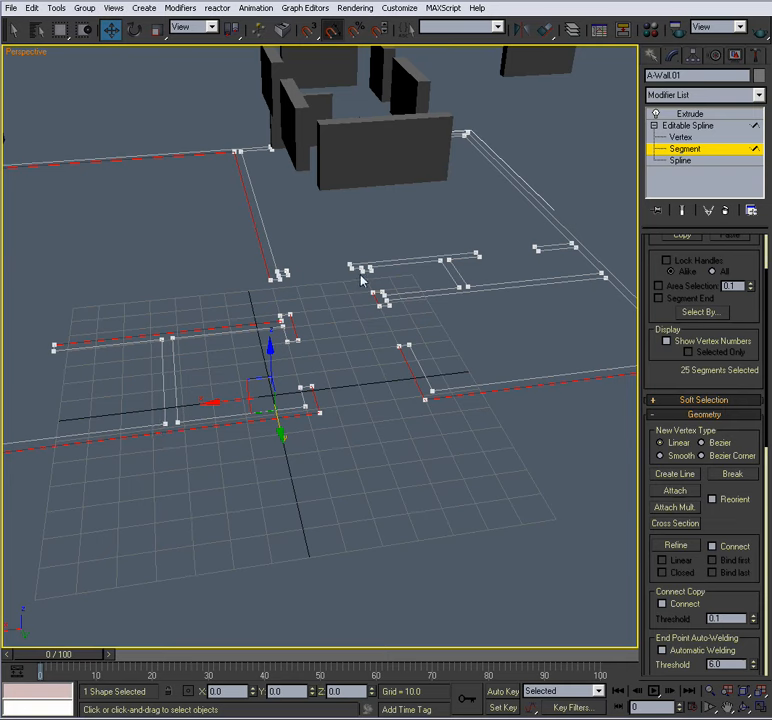
alt+middle_drag(302, 309, 364, 334)
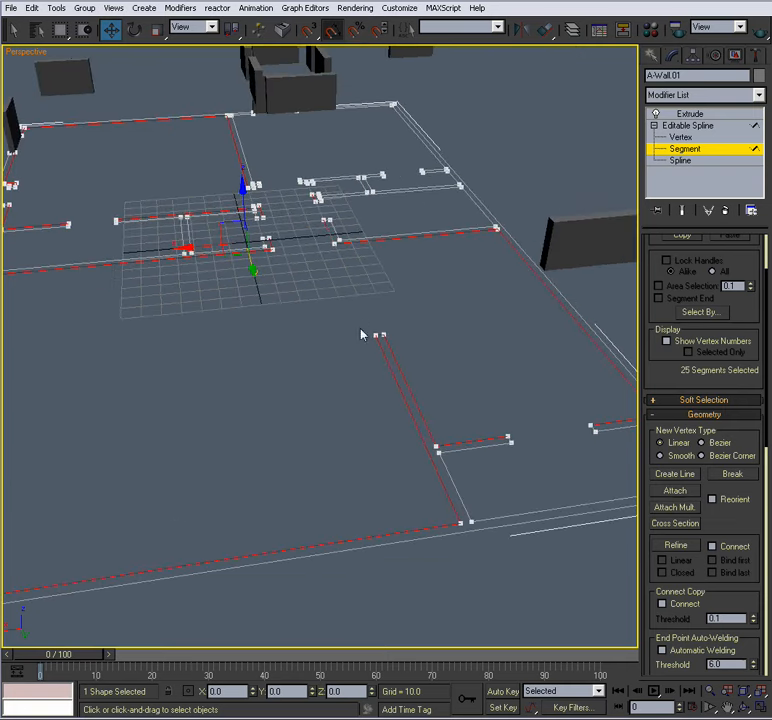
alt+middle_drag(335, 375, 479, 331)
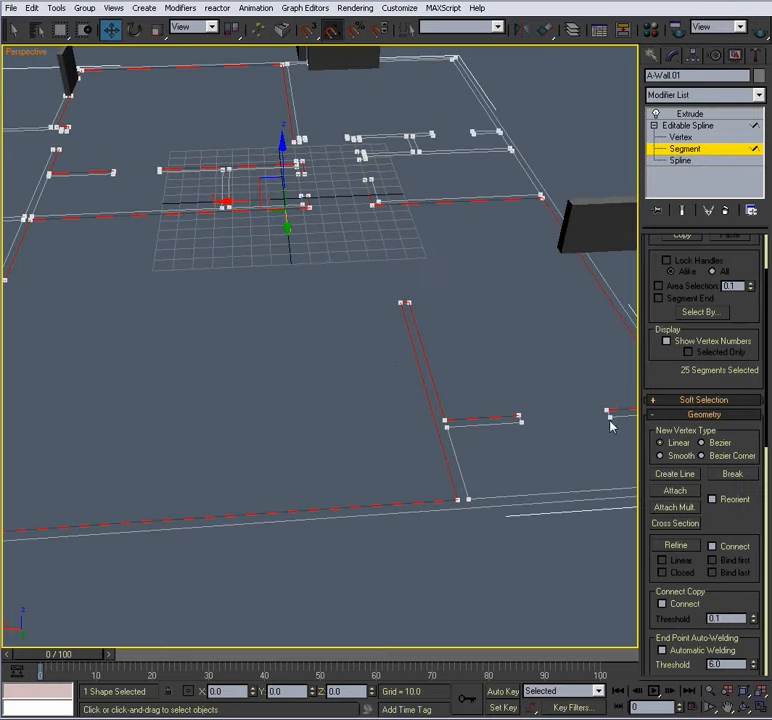
alt+middle_drag(427, 383, 400, 430)
drag(677, 368, 672, 169)
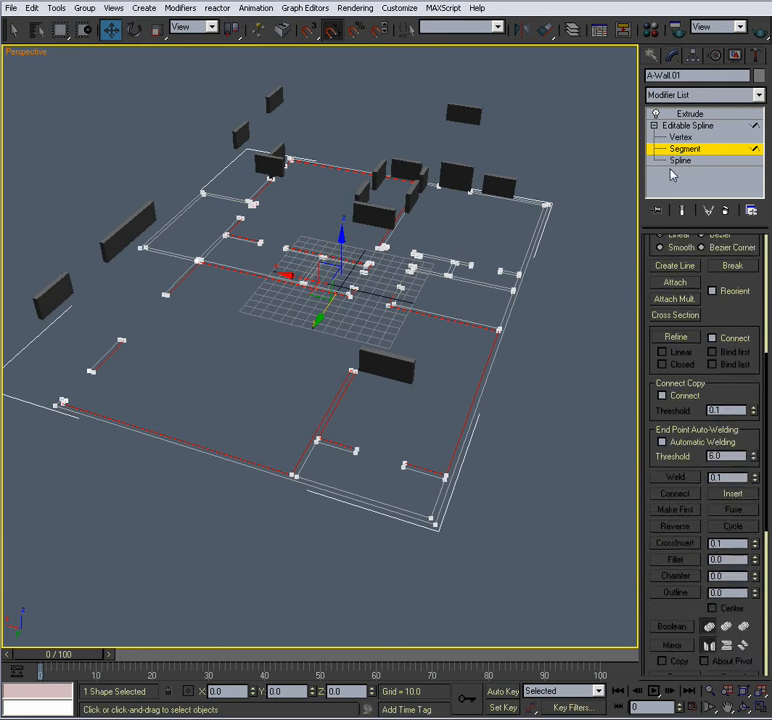
drag(646, 436, 657, 103)
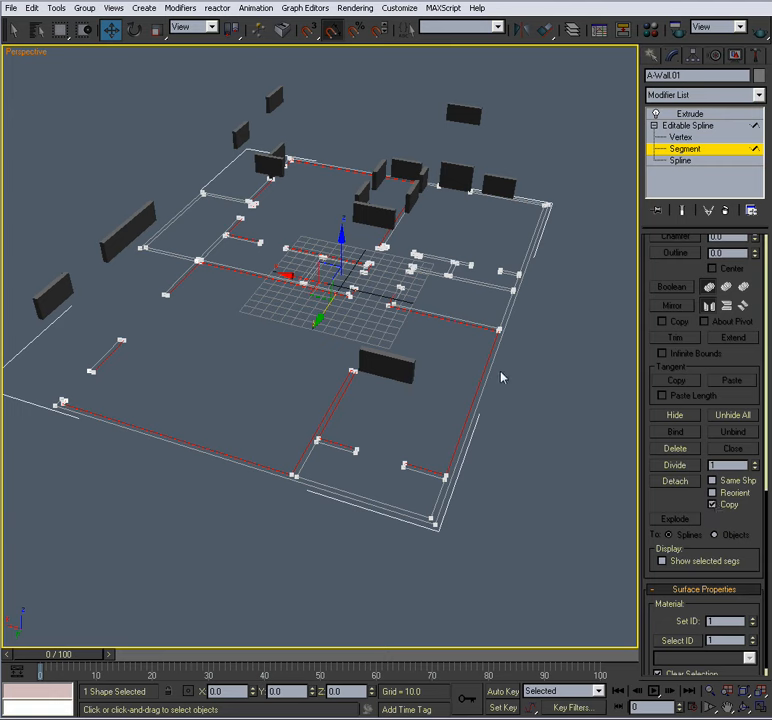
click(675, 482)
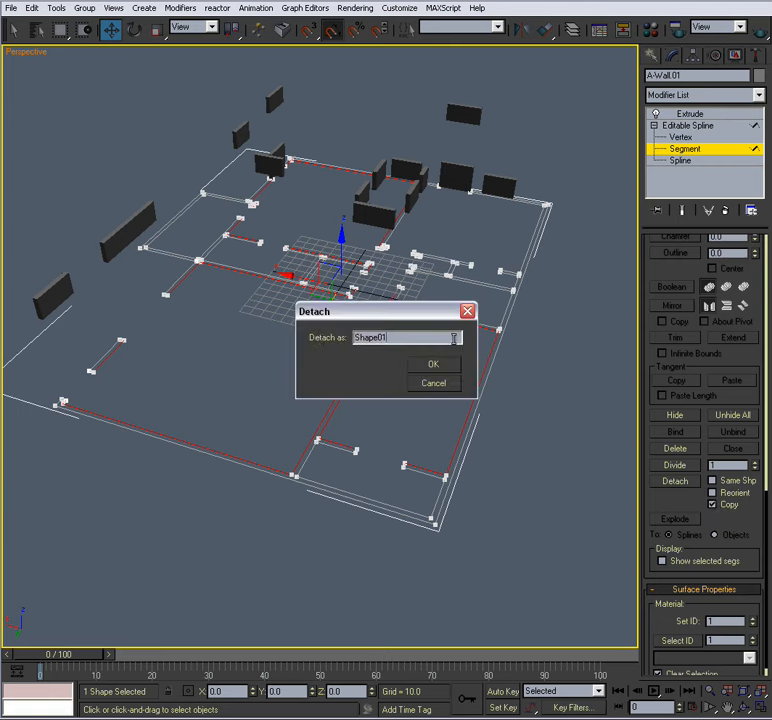
text(hrimShape)
key(Return)
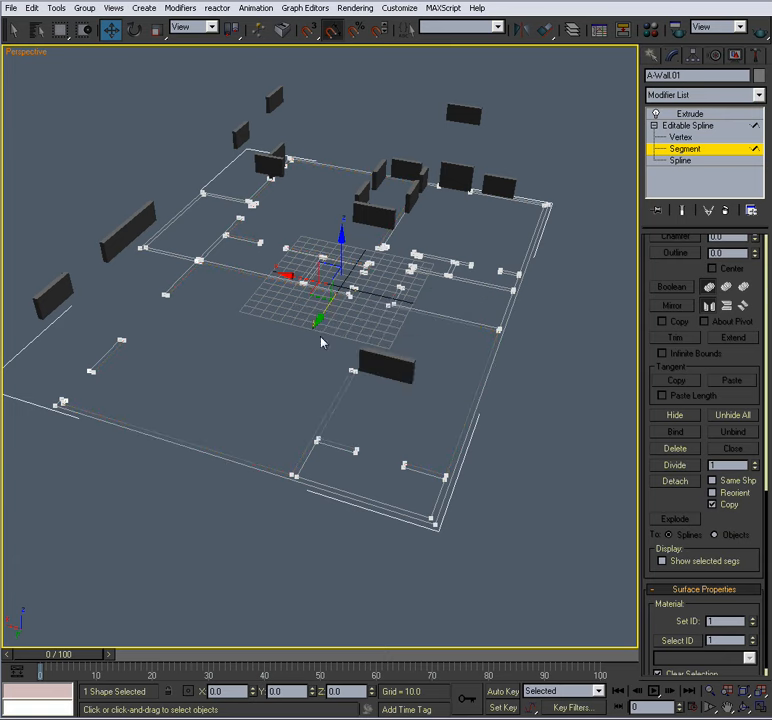
Return the walls to their Extrude level and select the detached trimShape spline at the base of the walls.
click(692, 125)
click(693, 115)
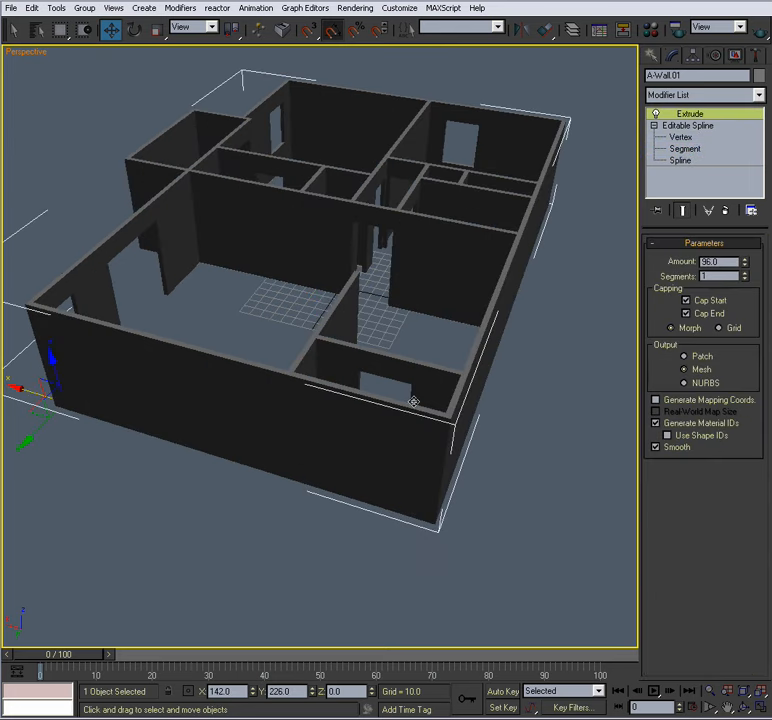
alt+middle_drag(381, 414, 307, 503)
scroll(355, 500, up, 7)
scroll(307, 503, up, 3)
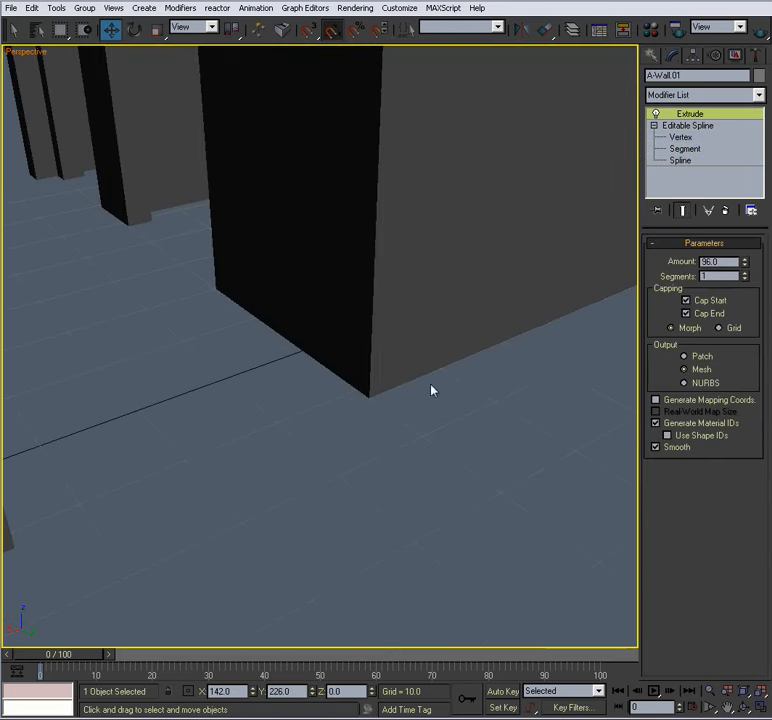
click(518, 430)
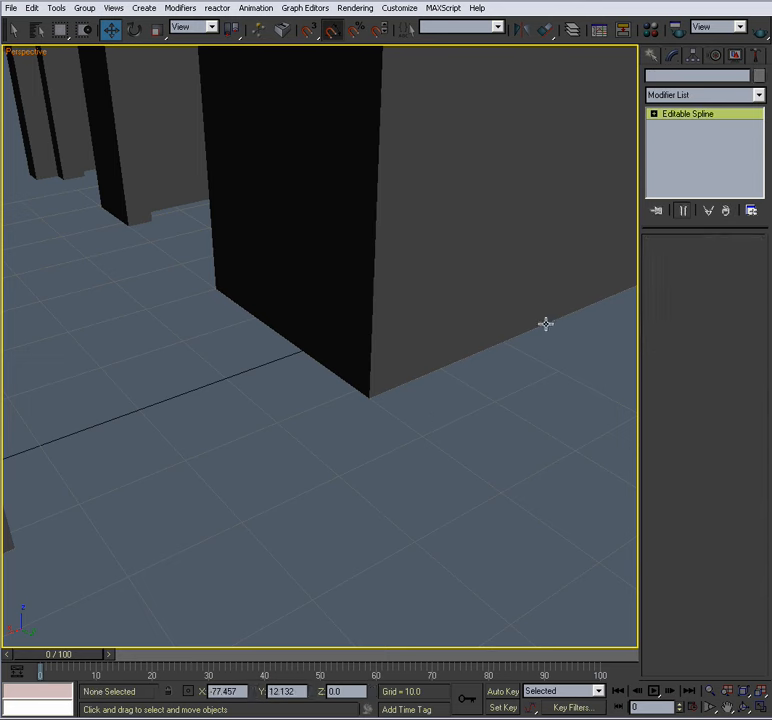
click(545, 324)
Switch to a maximized Left viewport framed on the bottom of the wall.
scroll(438, 439, down, 10)
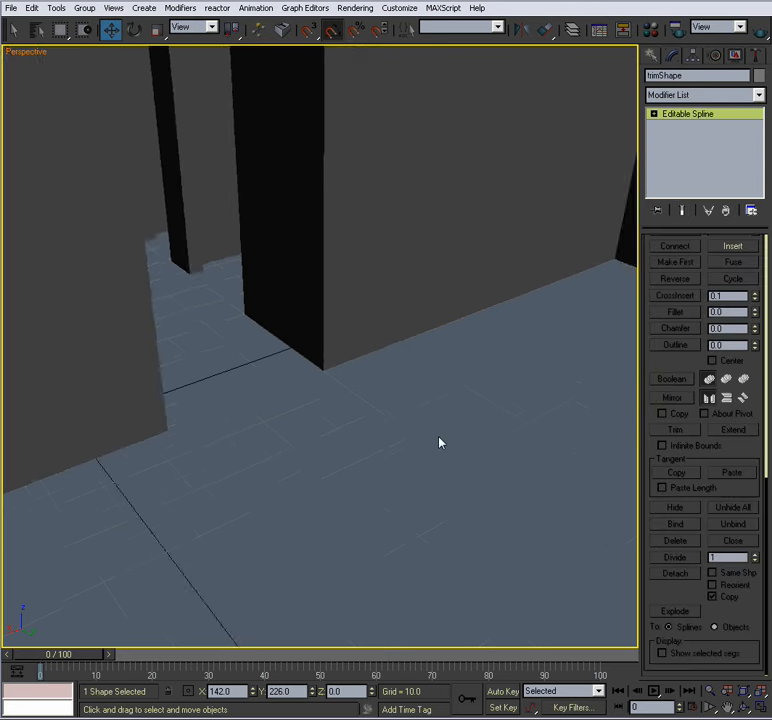
scroll(396, 436, up, 4)
scroll(396, 436, down, 4)
key(alt+w)
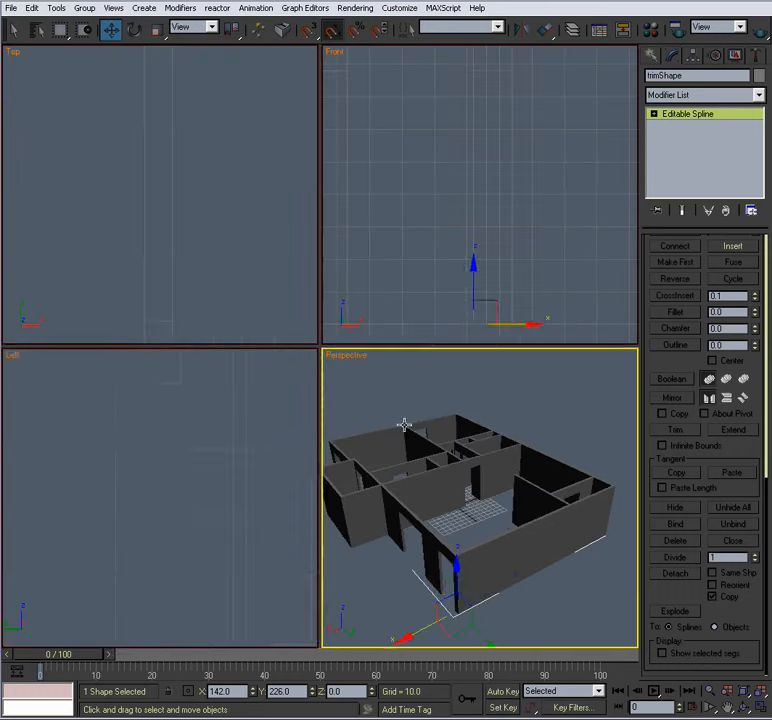
right_click(181, 446)
middle_drag(181, 446, 229, 465)
key(alt+w)
scroll(288, 400, up, 6)
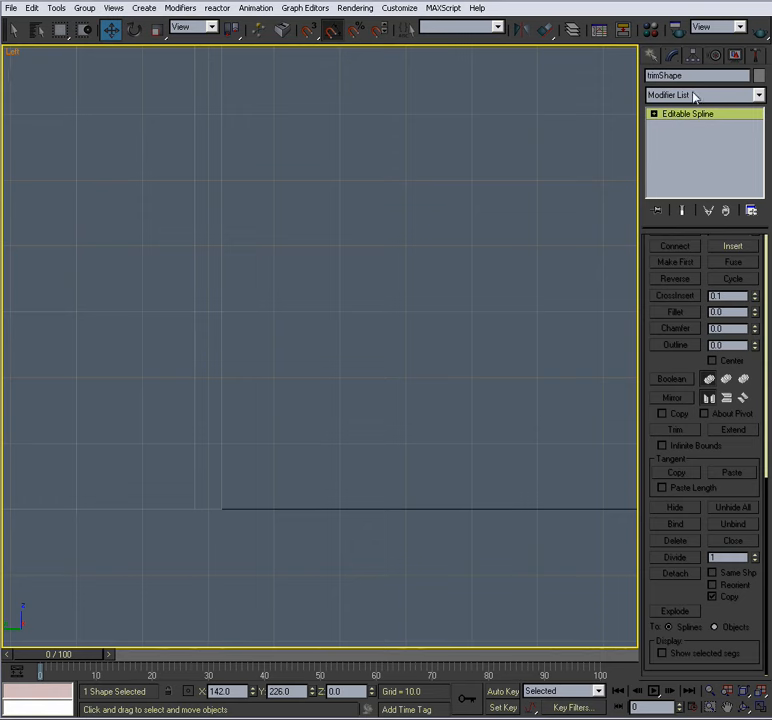
Rename the detached spline as trimPath.
click(661, 76)
key(Delete)
key(Delete)
key(Delete)
key(Delete)
key(Delete)
text(Path)
middle_drag(300, 441, 277, 400)
scroll(274, 410, up, 2)
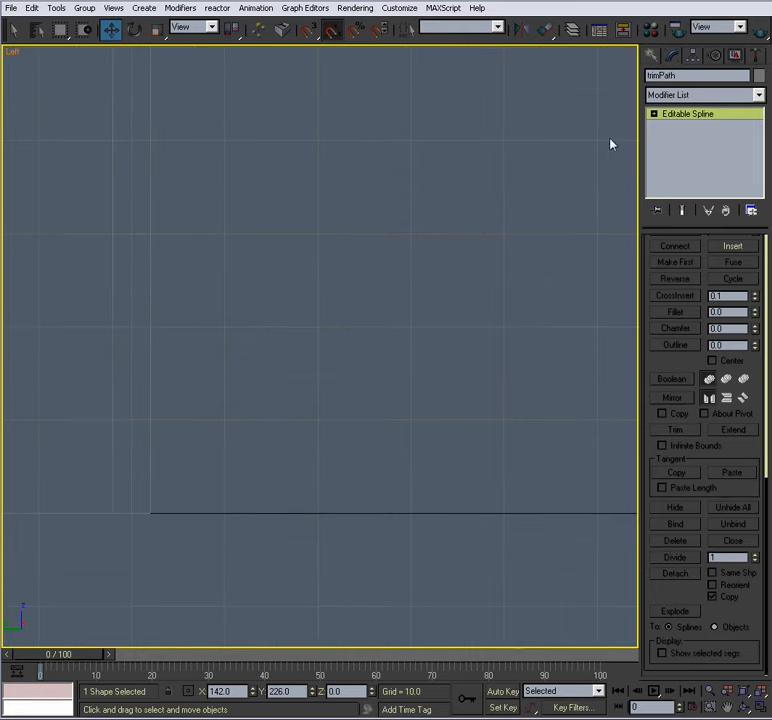
click(653, 55)
click(672, 55)
click(653, 55)
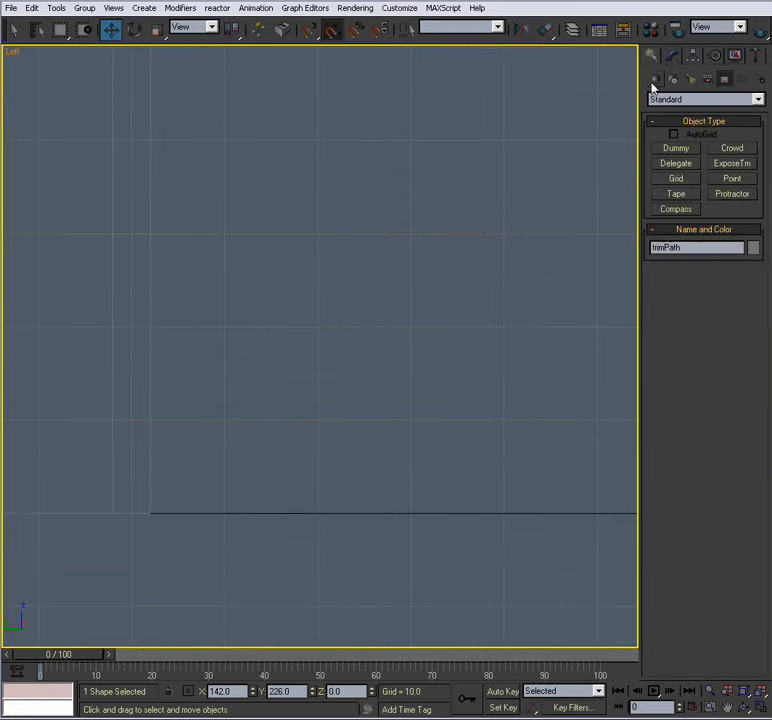
click(673, 79)
click(673, 161)
middle_drag(417, 359, 426, 327)
scroll(426, 327, up, 2)
middle_drag(387, 383, 445, 295)
Place two tape helpers at the wall base: a horizontal one about 0.39 long and a vertical one about 3.5 tall.
click(724, 82)
click(686, 195)
scroll(445, 295, up, 1)
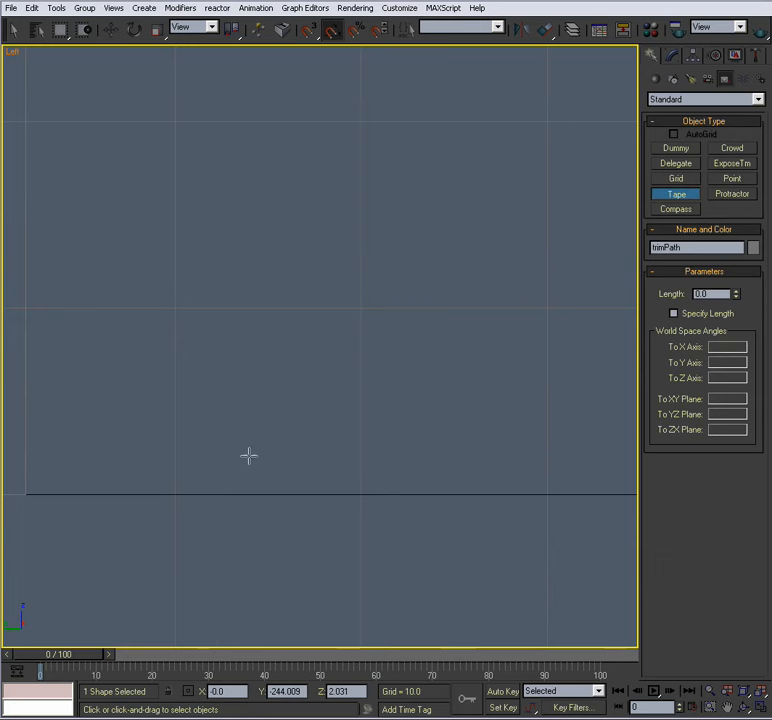
click(176, 494)
drag(178, 494, 182, 495)
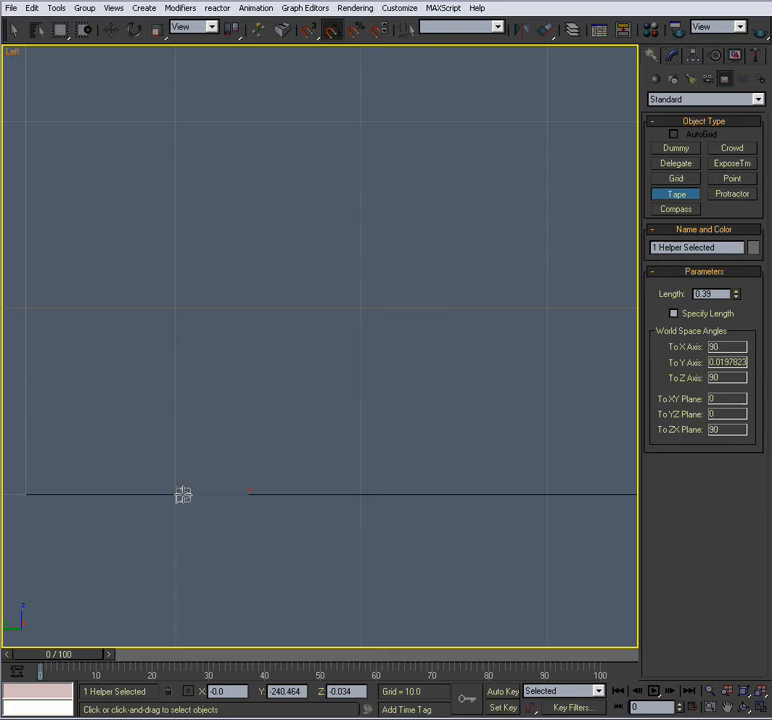
drag(183, 495, 174, 429)
key(w)
scroll(300, 385, up, 5)
key(z)
middle_drag(314, 372, 289, 401)
scroll(296, 396, up, 3)
scroll(306, 391, down, 3)
click(407, 414)
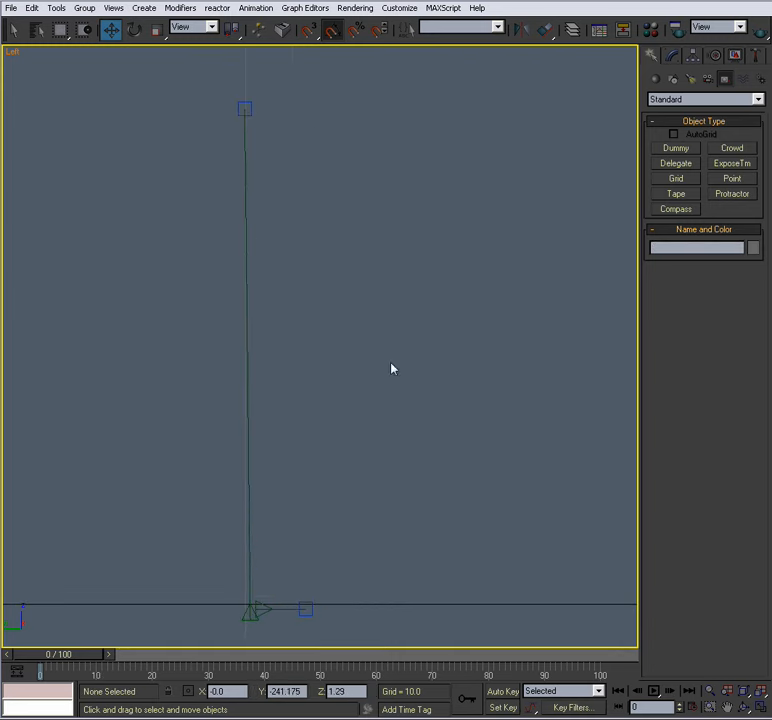
click(673, 79)
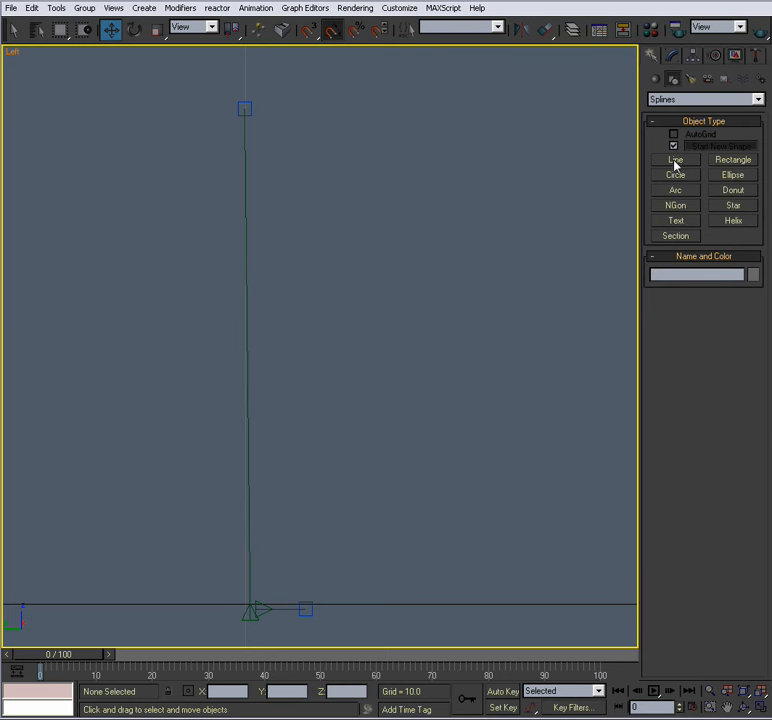
click(676, 160)
middle_drag(331, 238, 334, 222)
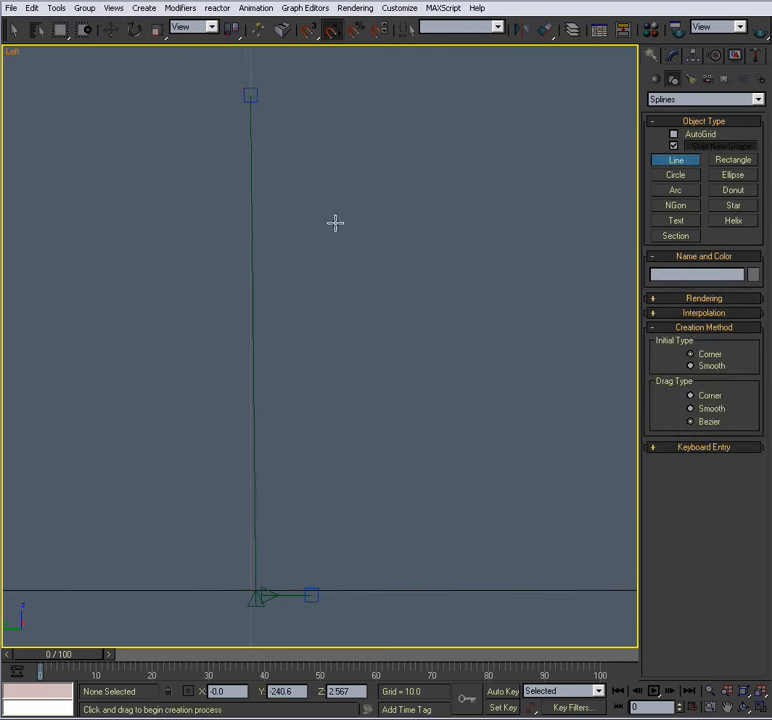
click(250, 96)
click(250, 590)
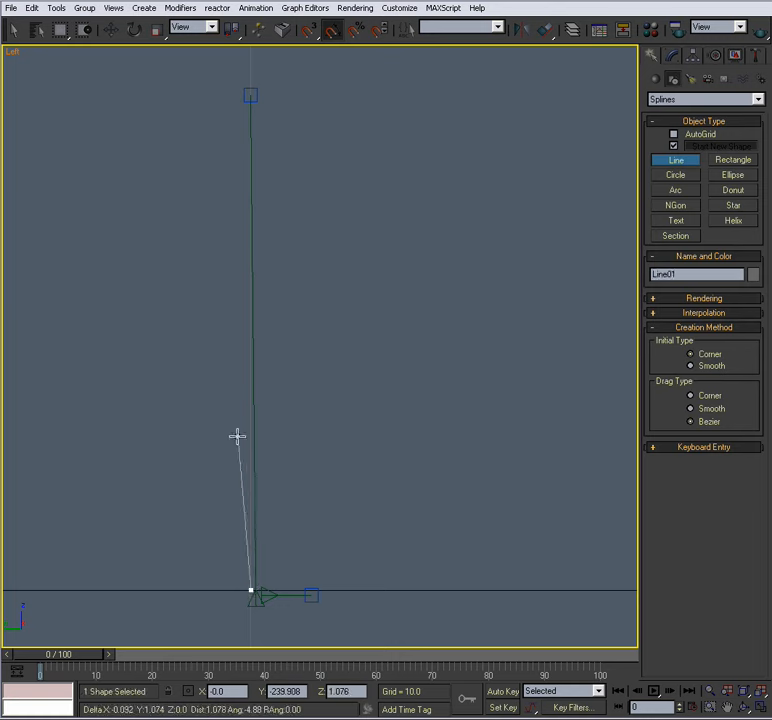
click(250, 96)
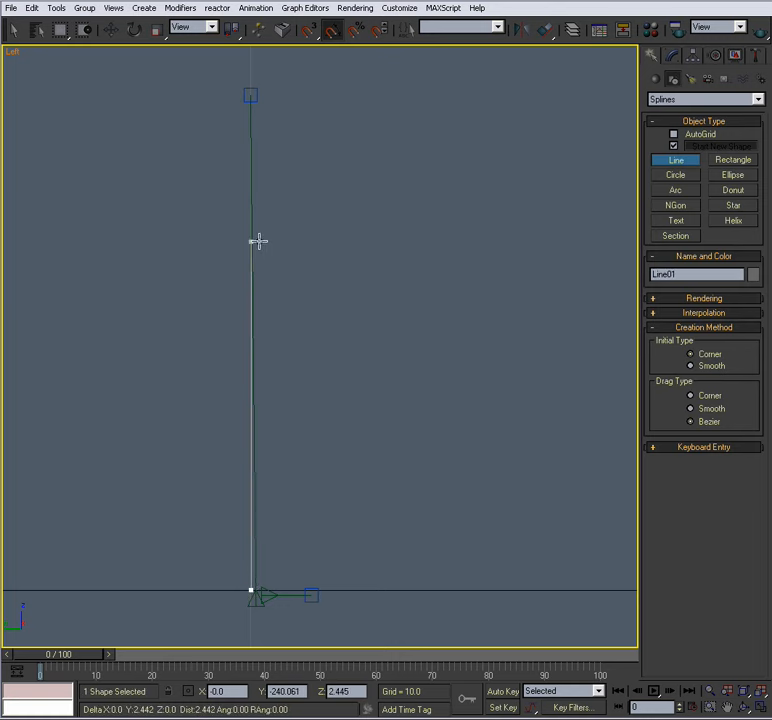
click(250, 96)
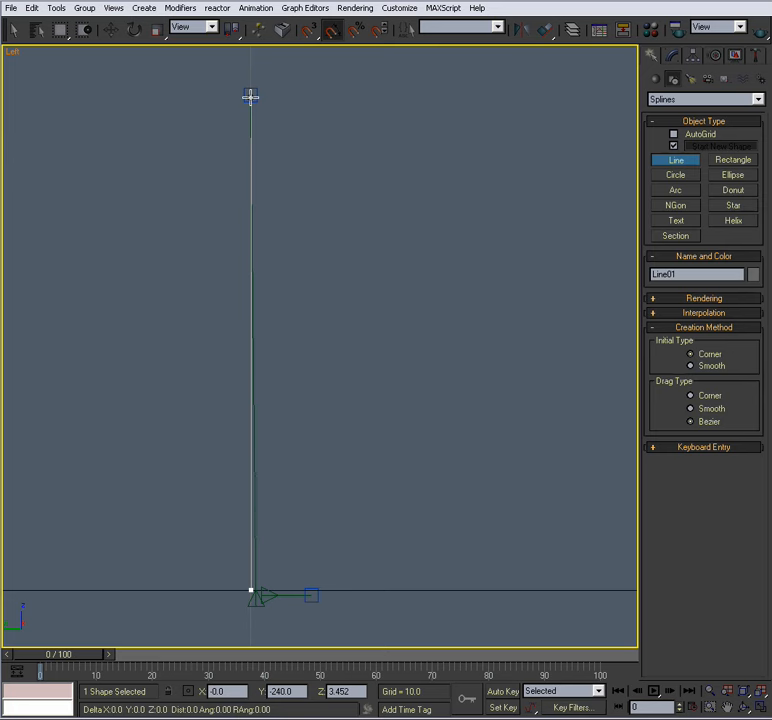
click(300, 155)
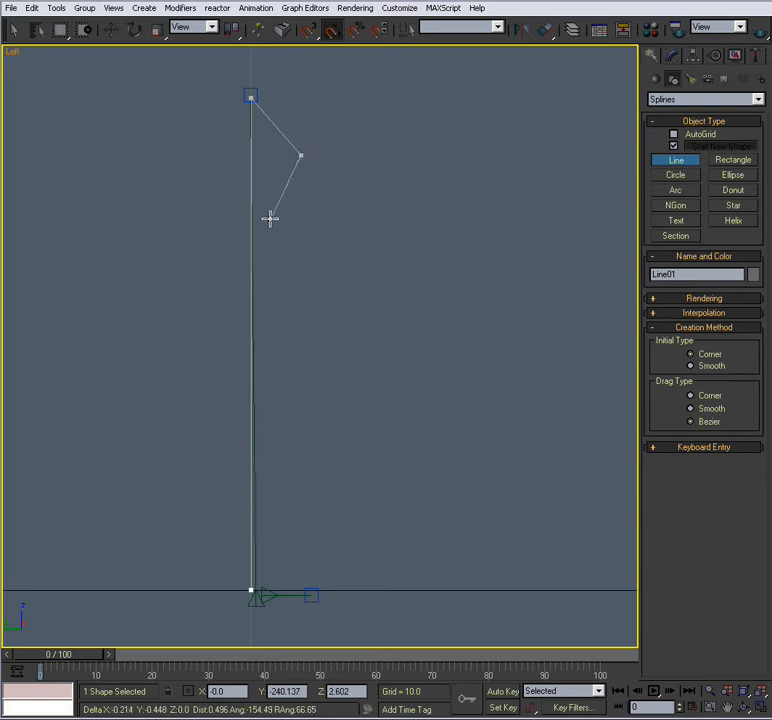
click(272, 218)
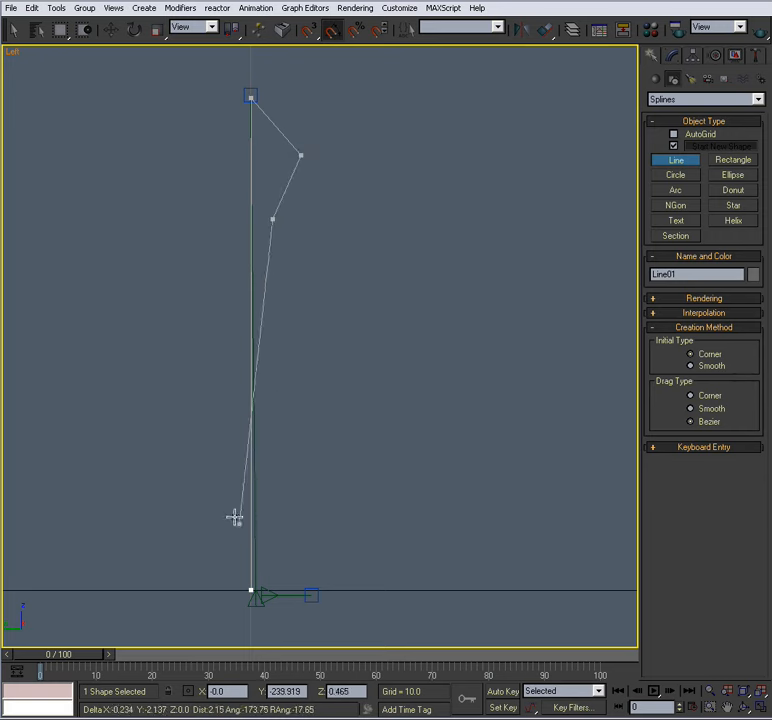
right_click(306, 590)
key(Delete)
right_click(324, 529)
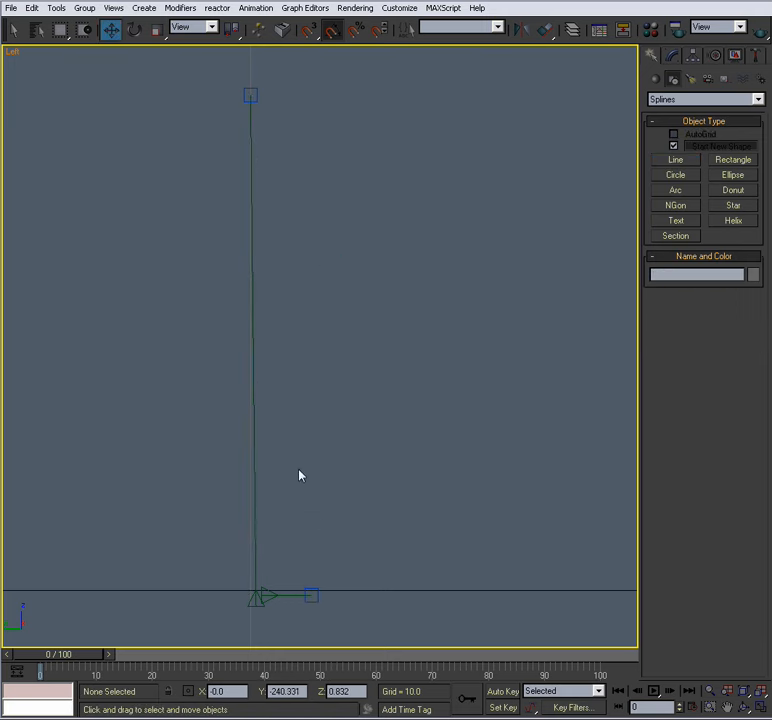
Move the horizontal tape helper so that its start lines up with the base of the vertical tape.
middle_drag(311, 583, 294, 458)
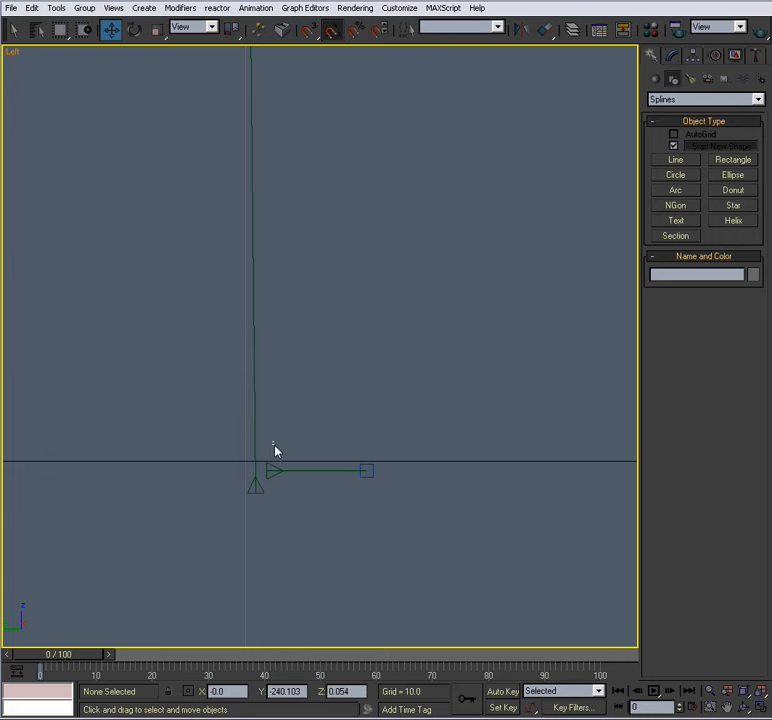
click(298, 470)
click(390, 491)
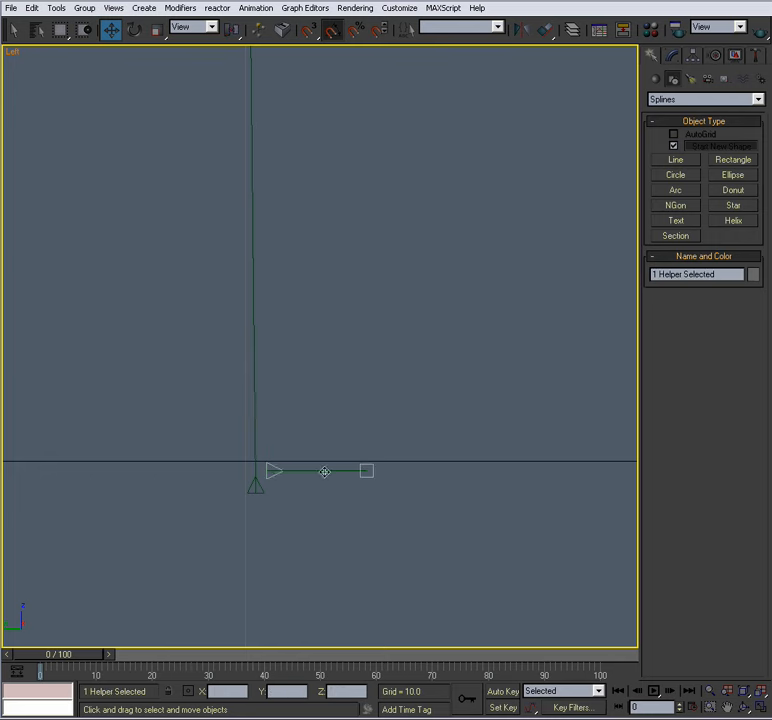
drag(271, 467, 262, 484)
click(333, 367)
middle_drag(415, 283, 388, 437)
scroll(398, 420, down, 2)
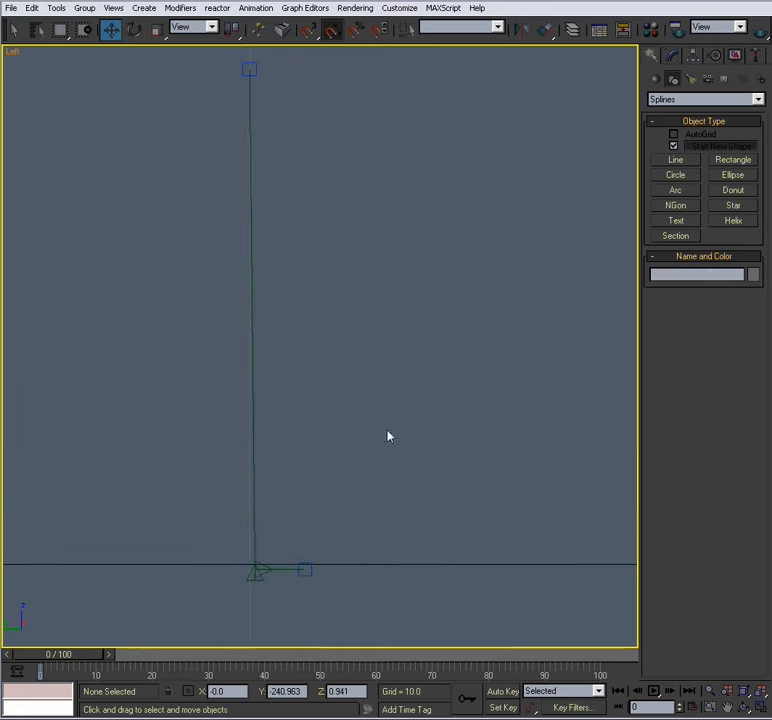
Draw a closed five-corner trim profile with the Line tool along the tapes, about 3.5 tall, with a protruding tip near the top.
click(675, 159)
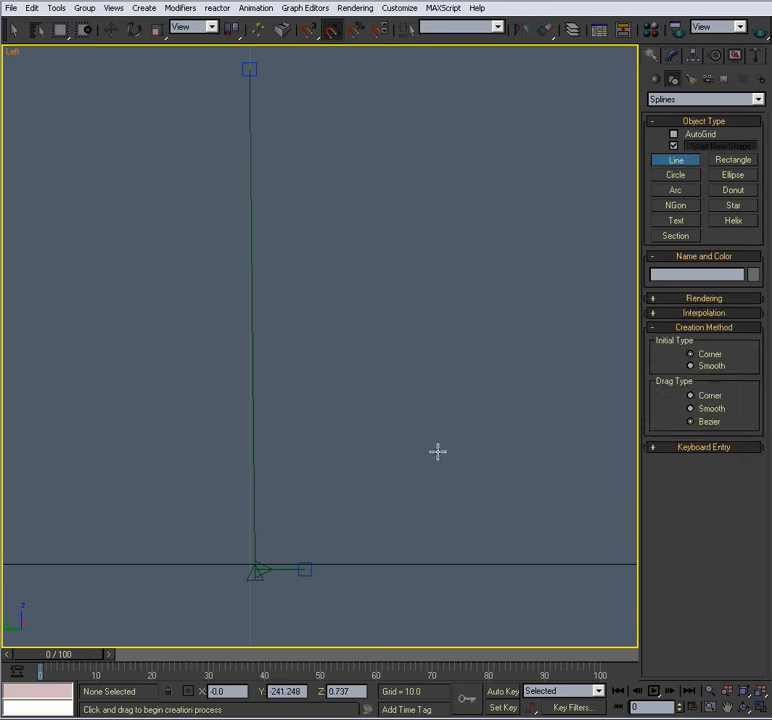
click(256, 569)
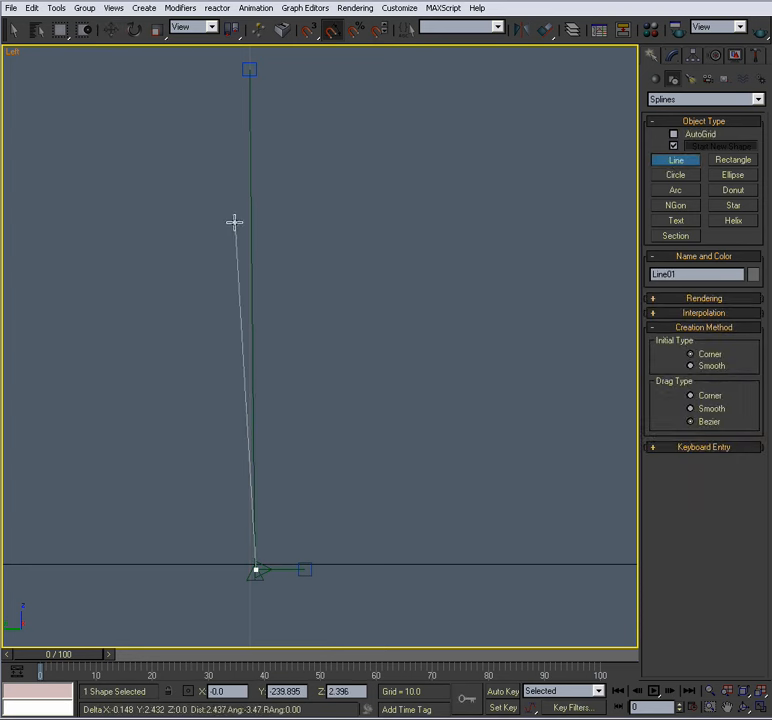
click(255, 71)
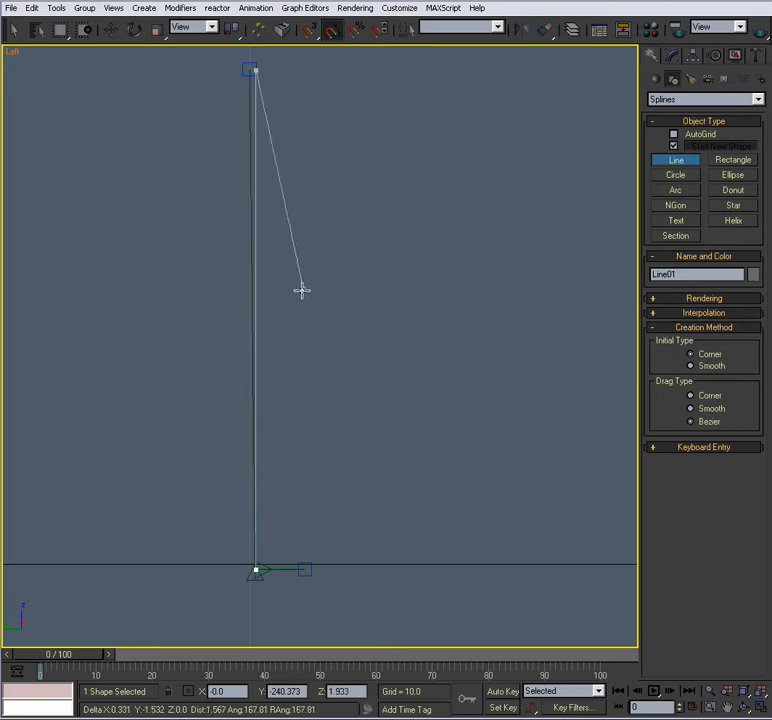
click(295, 129)
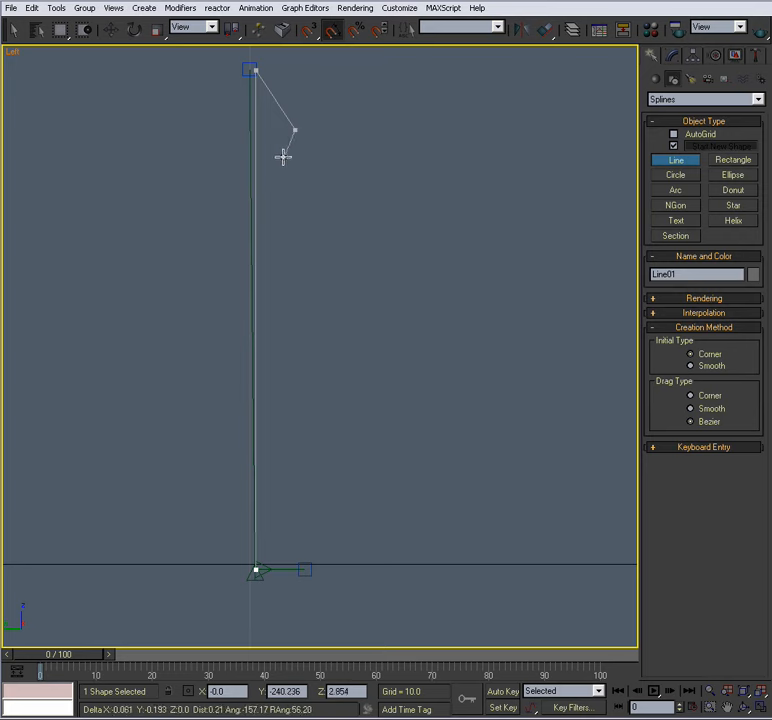
click(270, 167)
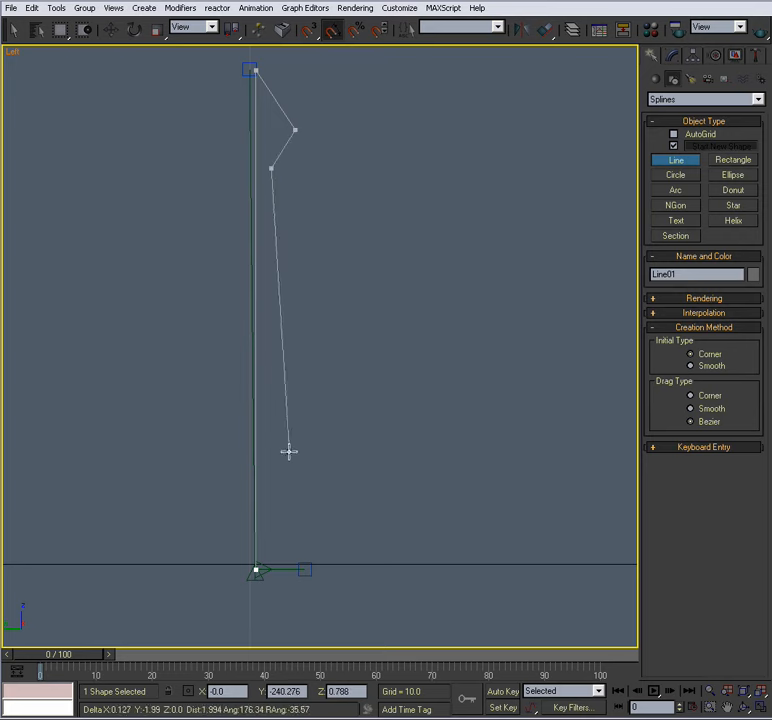
click(297, 570)
click(256, 570)
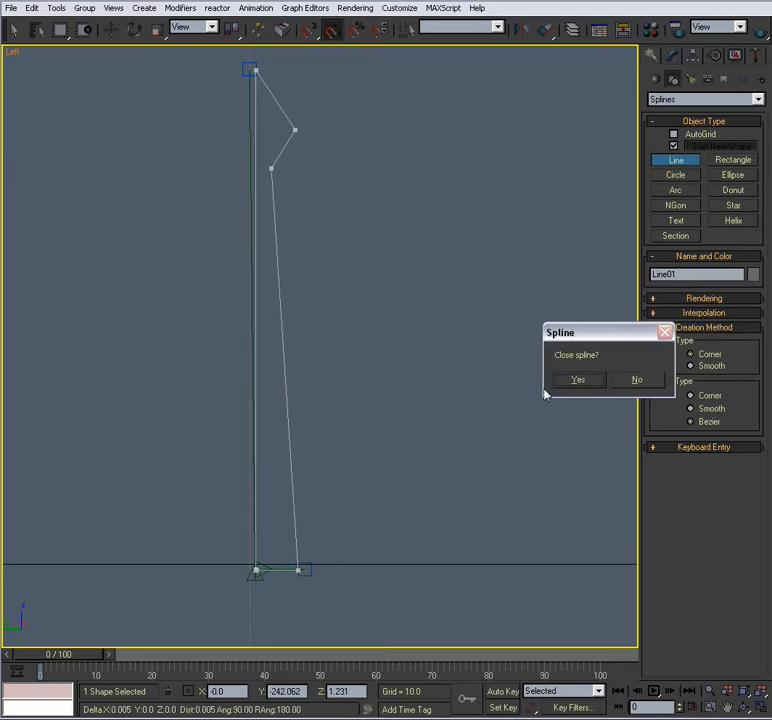
click(562, 378)
Convert the profile to an editable spline and move its protruding upper vertex slightly up and closer to the wall.
key(w)
scroll(365, 451, up, 4)
middle_drag(365, 449, 396, 195)
middle_drag(369, 441, 374, 396)
scroll(360, 384, up, 4)
middle_drag(329, 368, 346, 534)
middle_drag(329, 196, 295, 538)
middle_drag(302, 300, 343, 540)
scroll(345, 545, down, 2)
middle_drag(263, 237, 284, 335)
right_click(324, 220)
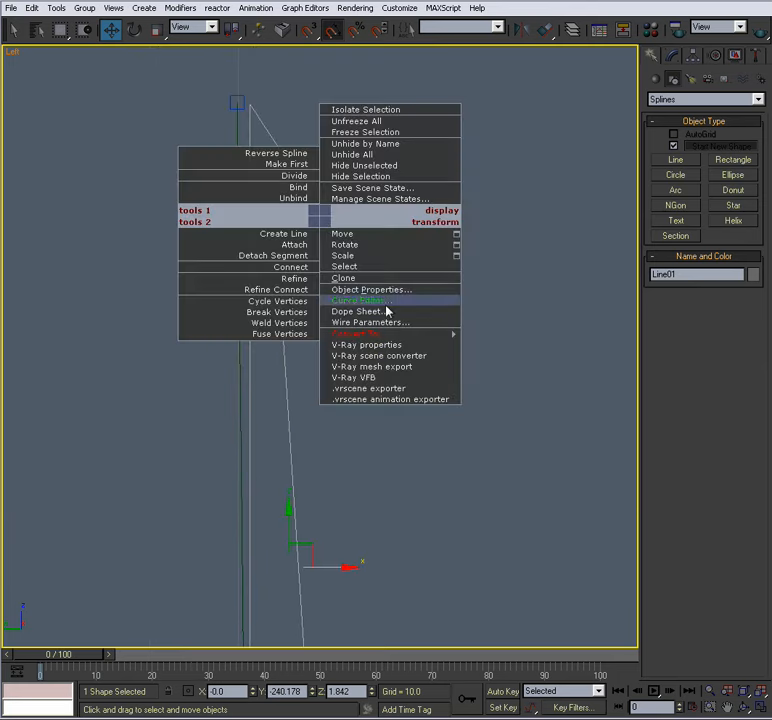
mouse_move(452, 333)
click(490, 334)
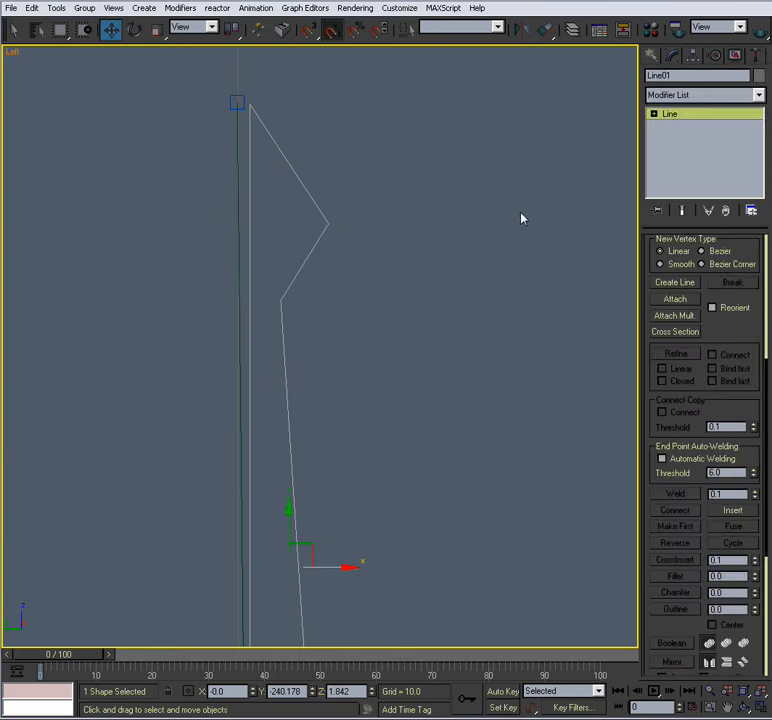
key(1)
click(327, 222)
drag(346, 205, 328, 173)
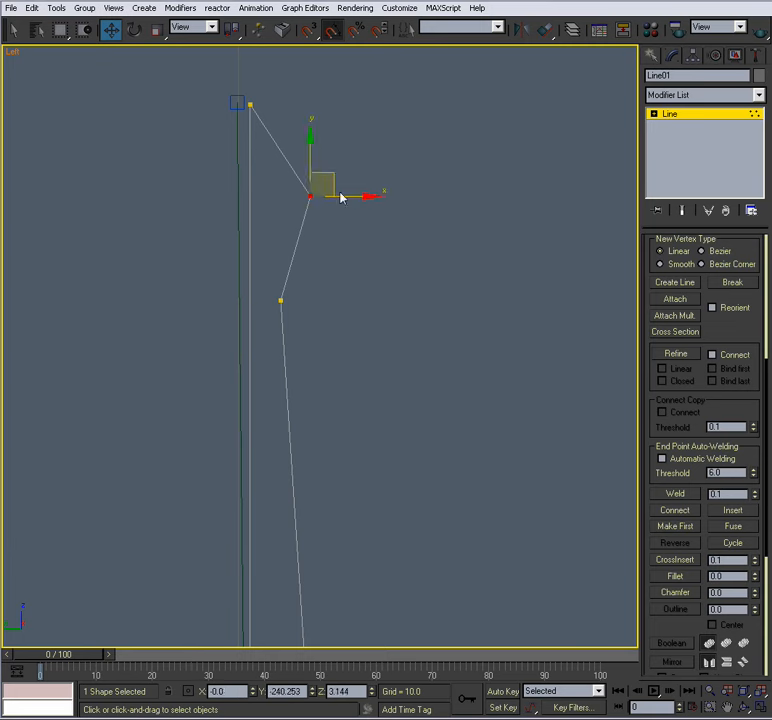
Fillet the protruding vertex to its maximum so the tip becomes a rounded curve between the neighbouring vertices.
drag(648, 373, 659, 196)
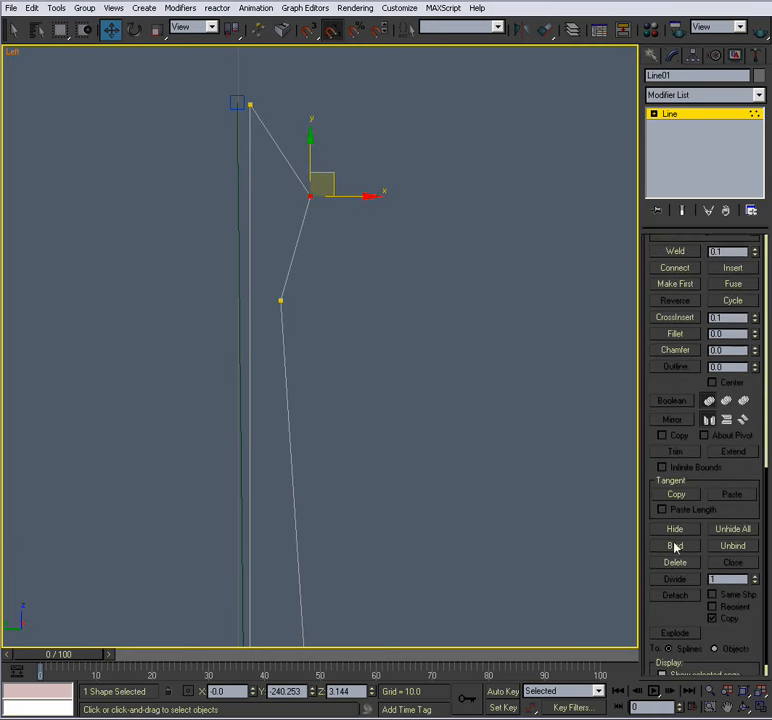
click(673, 333)
drag(312, 194, 286, 65)
Weld the overlapping vertices at the upper and lower ends of the rounded curve with a 0.1 threshold, and leave vertex editing.
drag(279, 89, 247, 111)
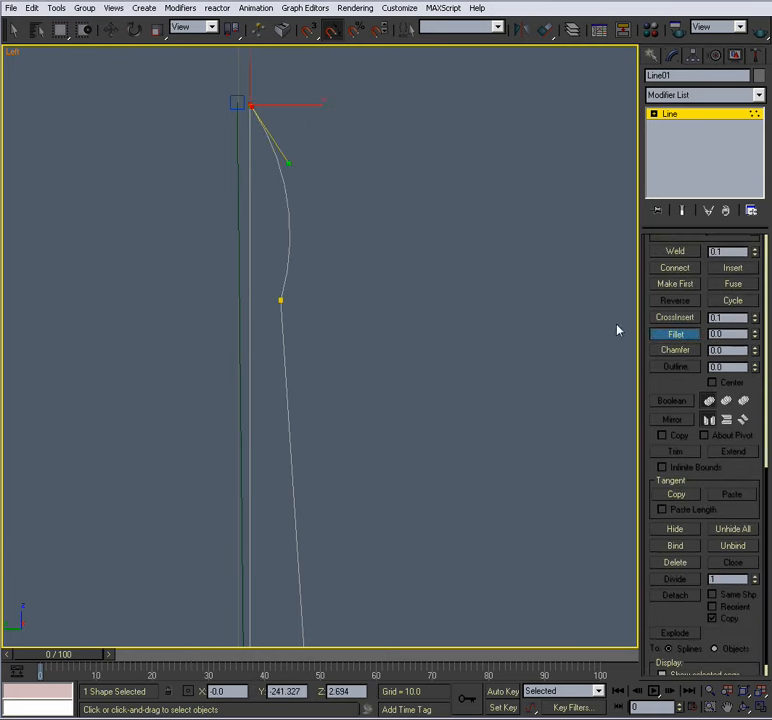
click(670, 252)
drag(288, 317, 276, 318)
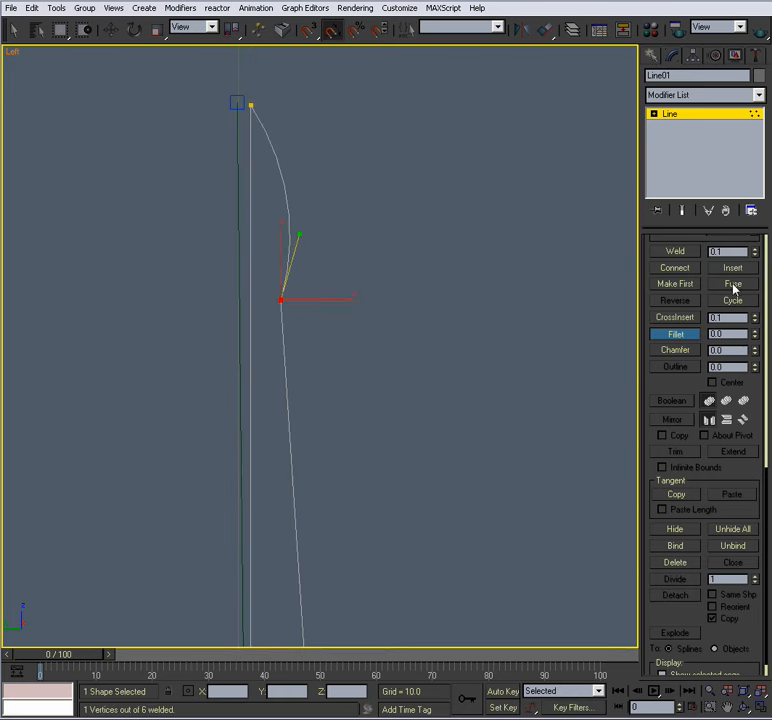
click(670, 252)
scroll(395, 347, down, 3)
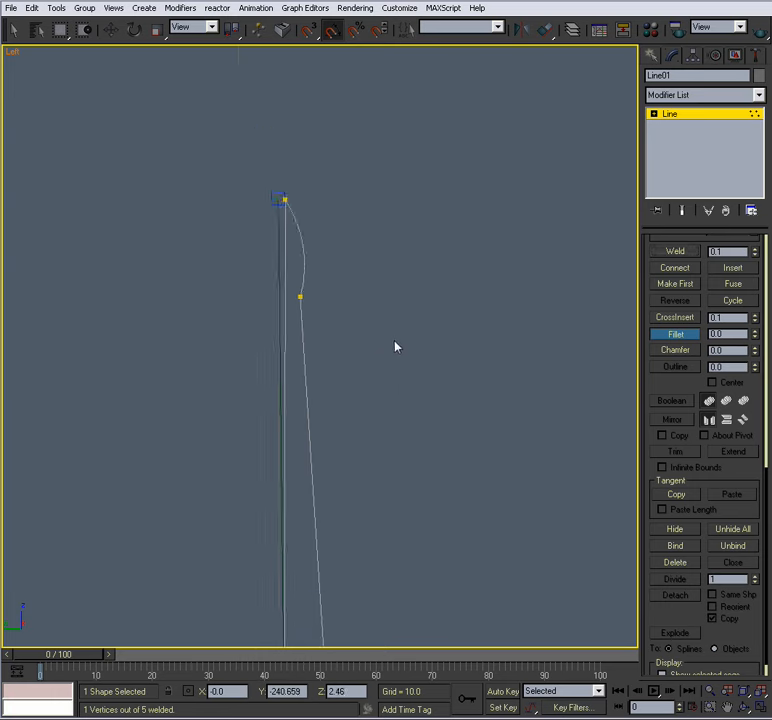
middle_drag(331, 426, 326, 319)
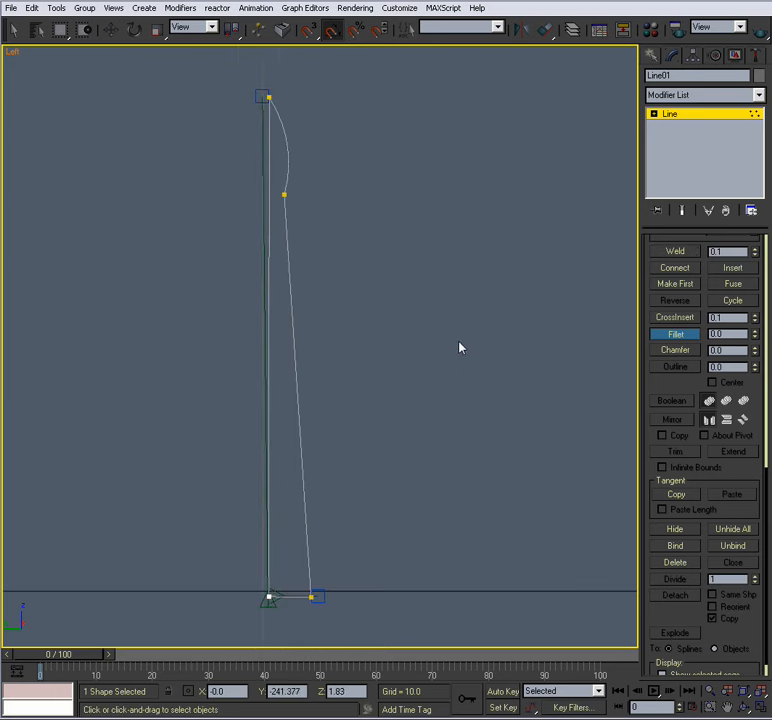
click(675, 118)
Delete the vertical and horizontal tape helpers, keeping only the trim profile.
key(Delete)
middle_drag(431, 262, 441, 304)
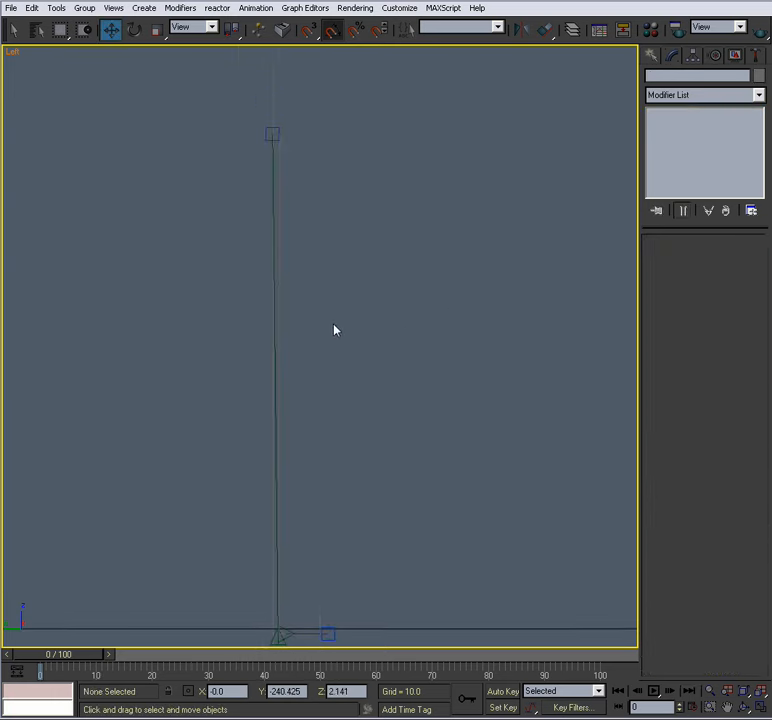
click(275, 128)
key(Delete)
middle_drag(376, 354, 364, 214)
scroll(321, 436, up, 3)
middle_drag(321, 443, 308, 468)
click(322, 436)
key(Delete)
Raise the profile's lower outer vertex slightly to level the bottom edge, and rename the profile as trimShape.
click(304, 468)
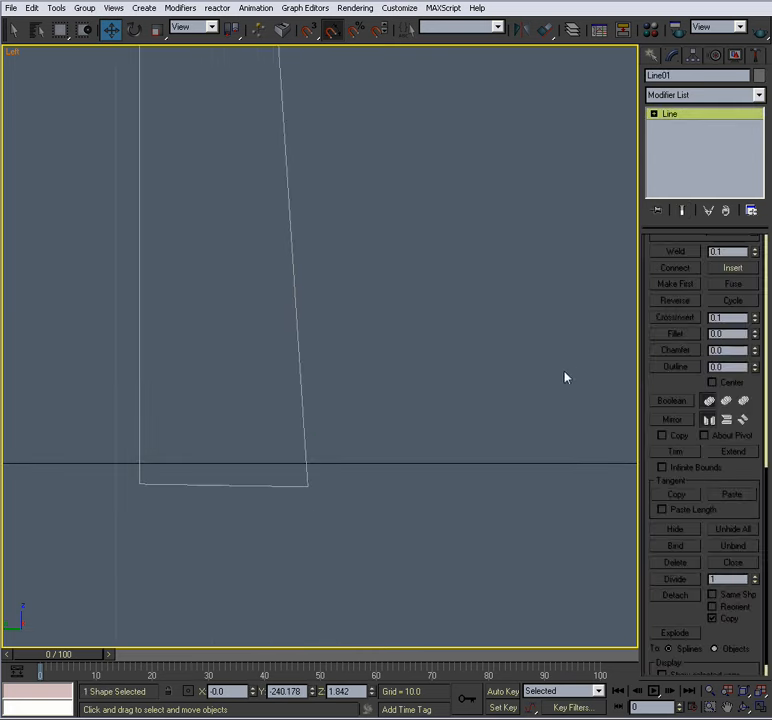
key(1)
drag(401, 445, 296, 520)
drag(308, 430, 308, 427)
click(389, 365)
middle_drag(395, 365, 460, 505)
scroll(460, 500, down, 7)
middle_drag(456, 358, 440, 481)
click(668, 115)
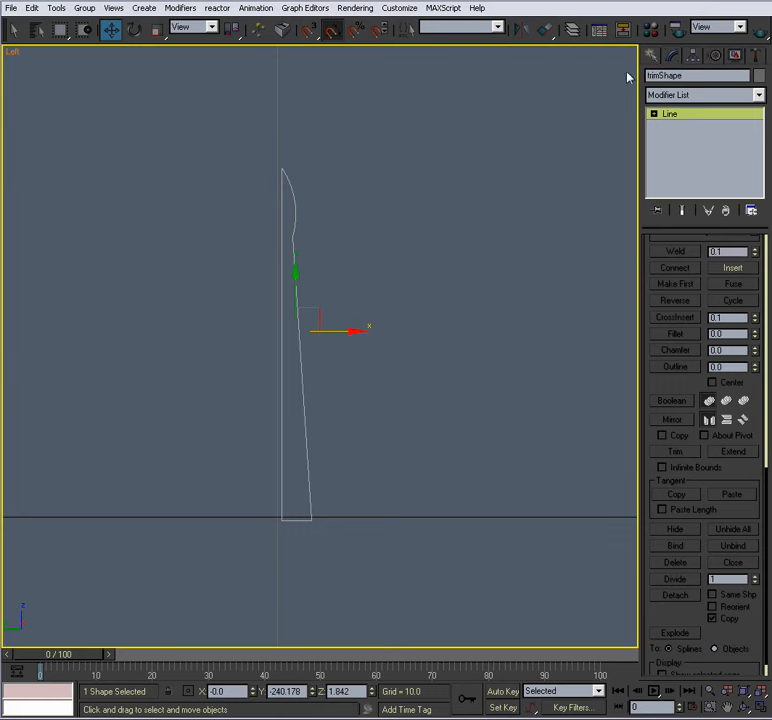
click(413, 437)
Switch to a maximized Perspective viewport zoomed in on the rooms and select the trimPath spline.
scroll(419, 417, down, 4)
key(alt+w)
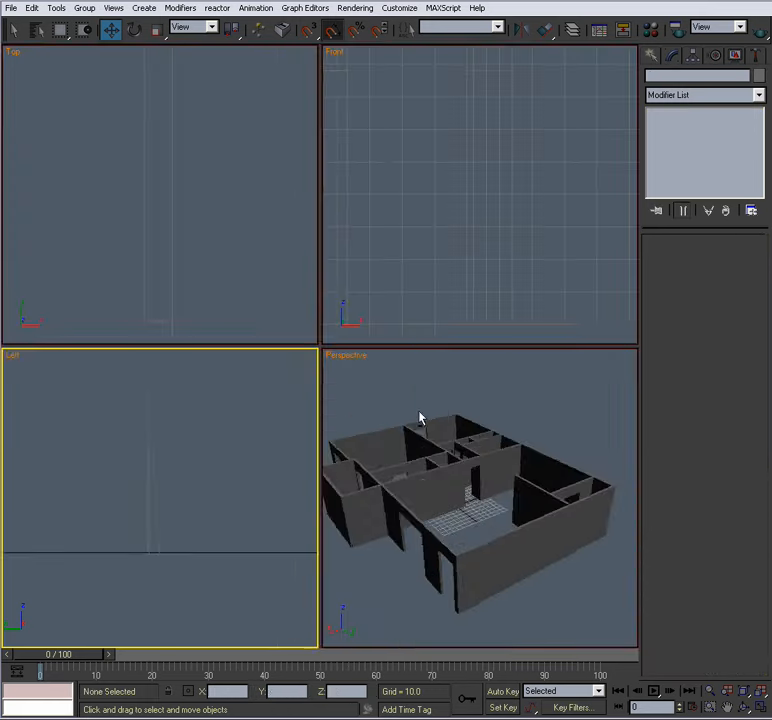
right_click(427, 479)
key(alt+w)
scroll(424, 478, up, 3)
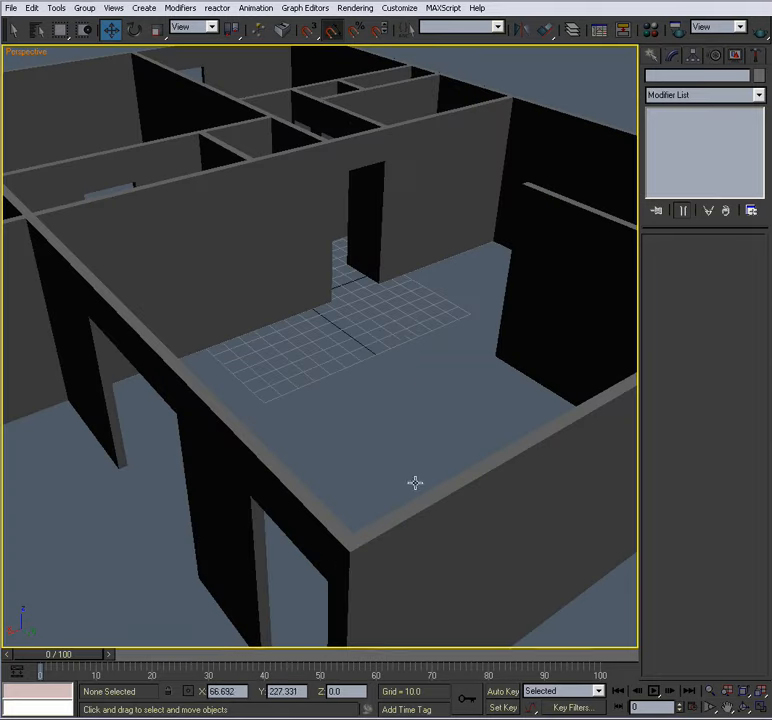
click(413, 272)
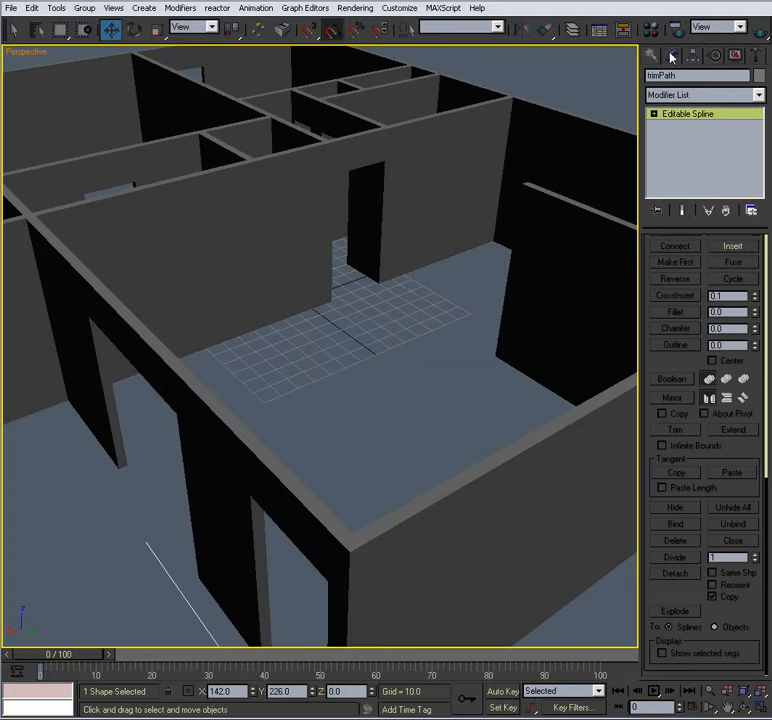
Apply a Sweep modifier to the trimPath spline and inspect the resulting trim along the walls.
click(688, 95)
text(sk)
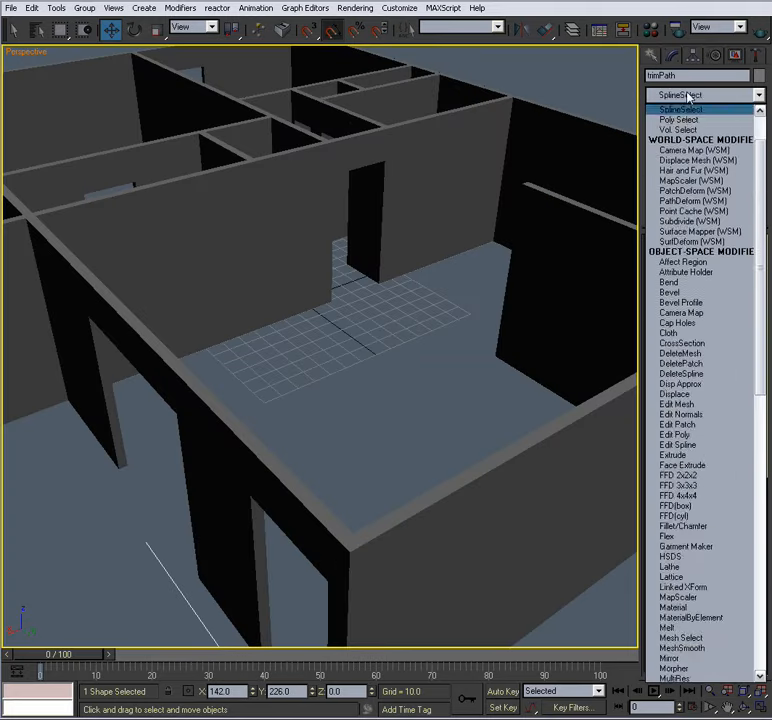
click(675, 465)
scroll(440, 430, up, 8)
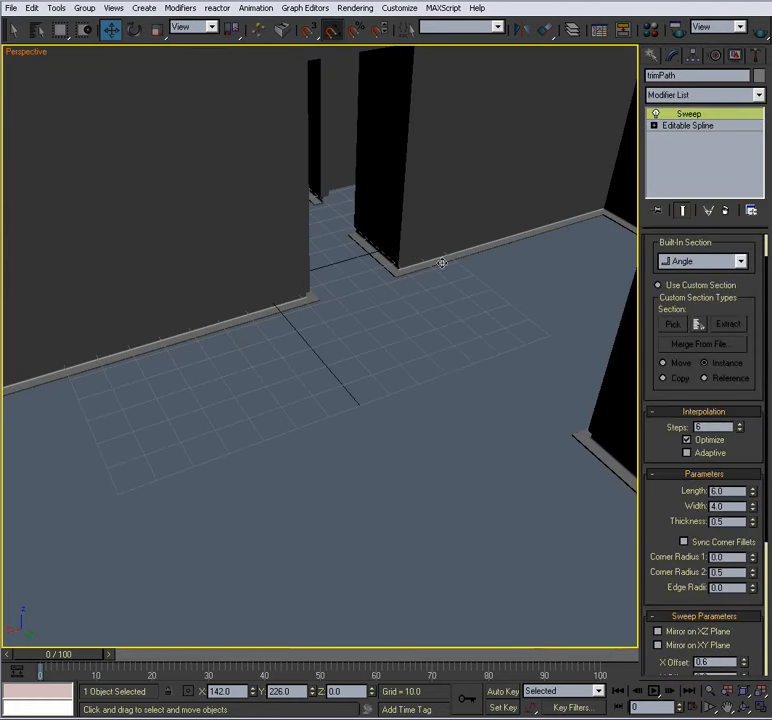
alt+middle_drag(348, 346, 370, 346)
scroll(372, 344, down, 3)
alt+middle_drag(339, 388, 451, 377)
alt+middle_drag(359, 383, 433, 399)
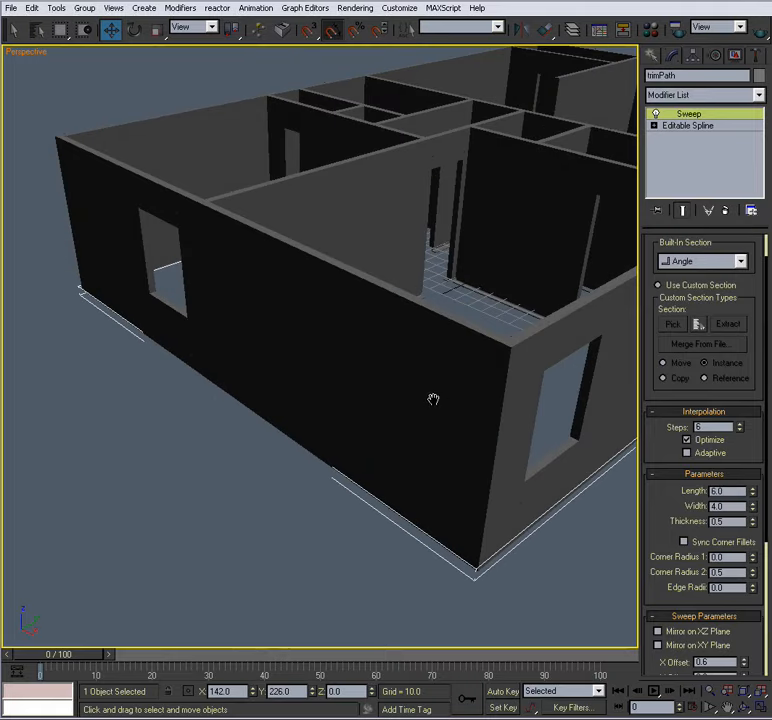
scroll(433, 399, up, 5)
drag(647, 271, 655, 352)
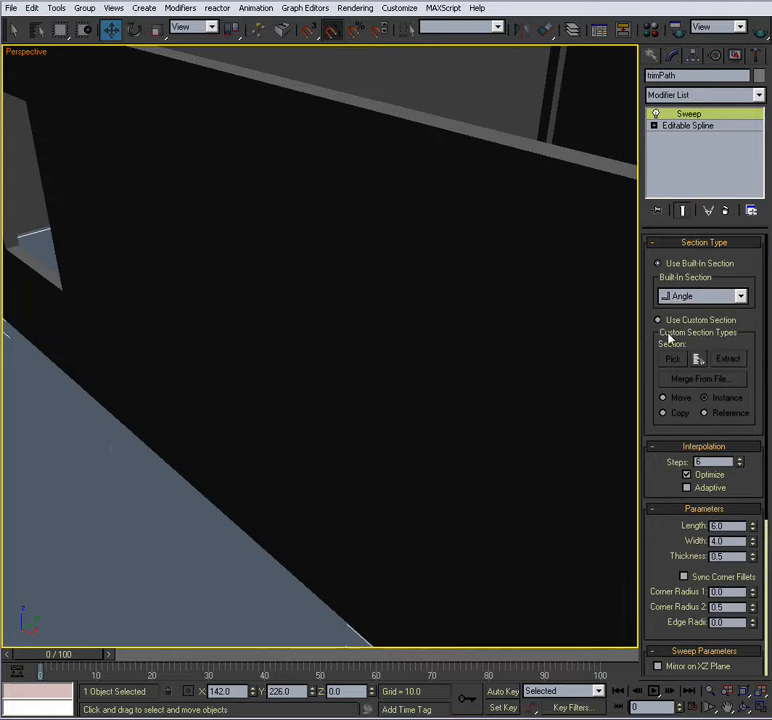
alt+middle_drag(497, 337, 464, 338)
Try the built-in Cylinder, Quarter Round and Tee sections on the trimPath sweep.
click(739, 296)
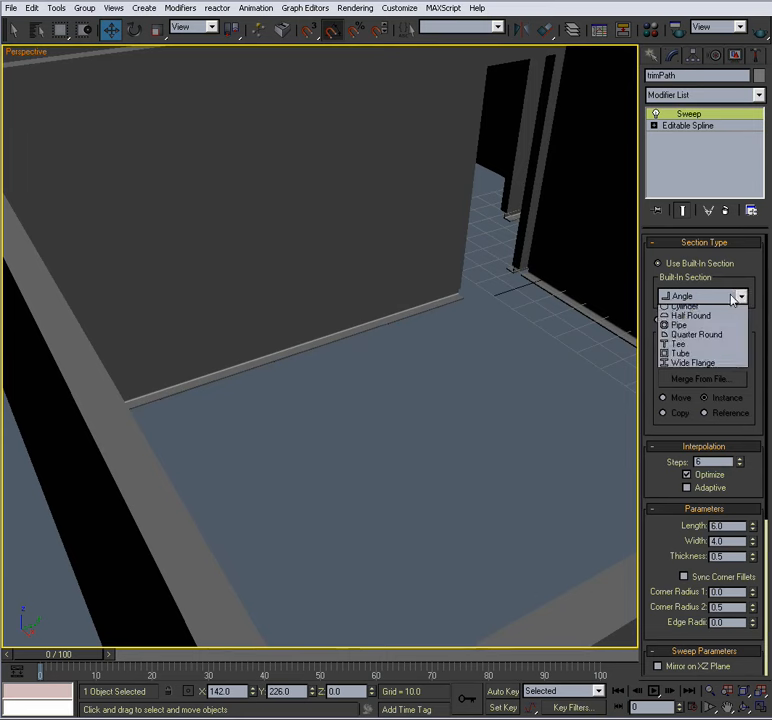
click(701, 339)
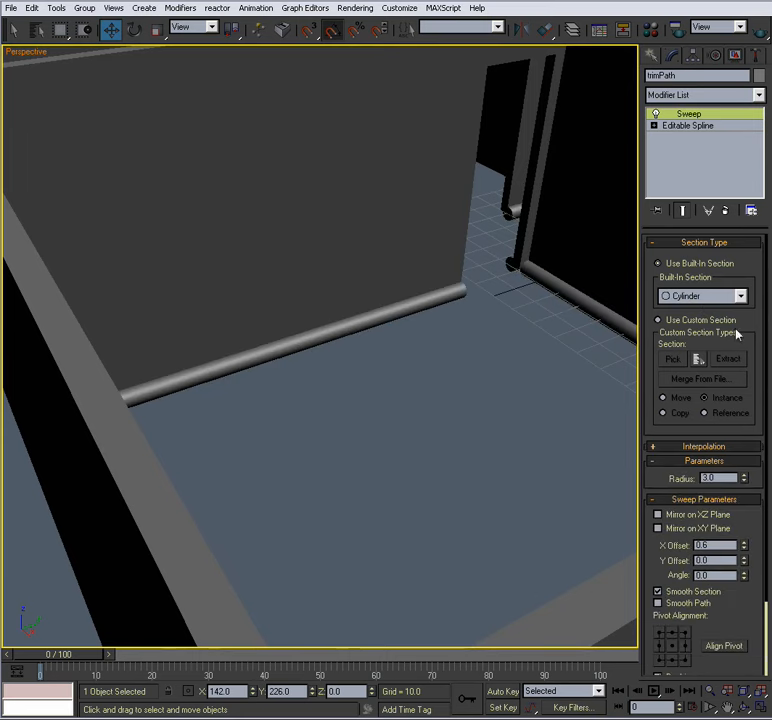
click(740, 296)
click(722, 367)
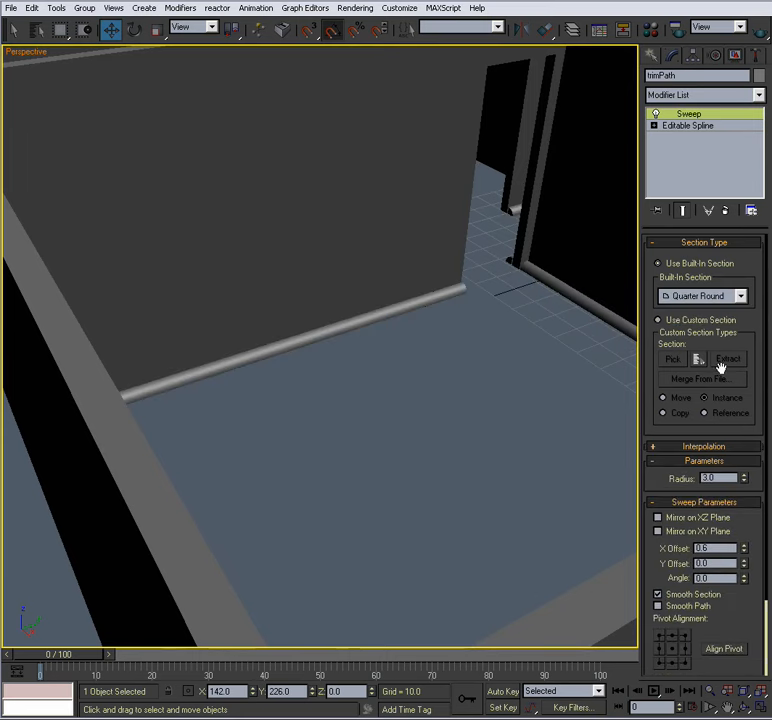
click(740, 296)
click(708, 380)
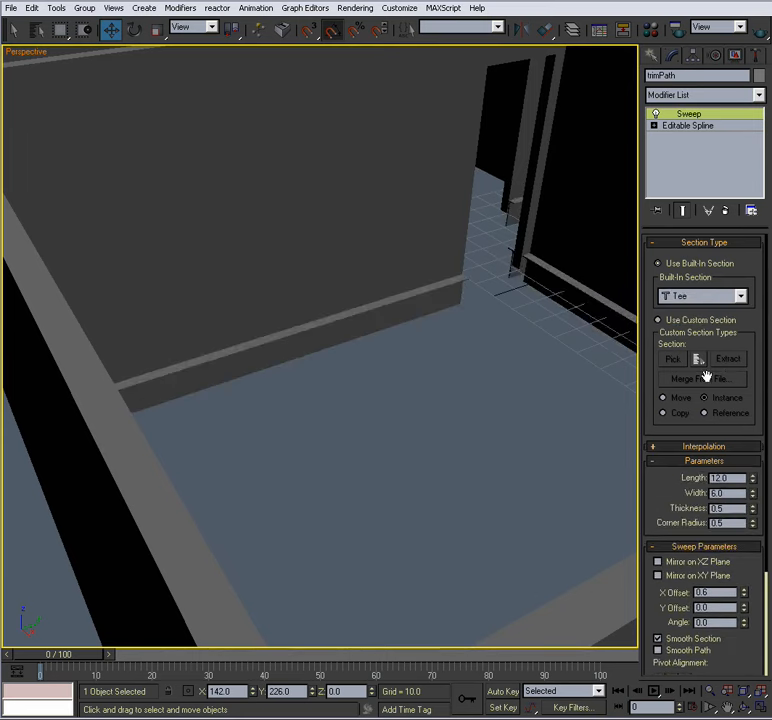
middle_drag(385, 359, 440, 326)
scroll(391, 346, down, 5)
alt+middle_drag(391, 346, 515, 290)
scroll(410, 336, up, 5)
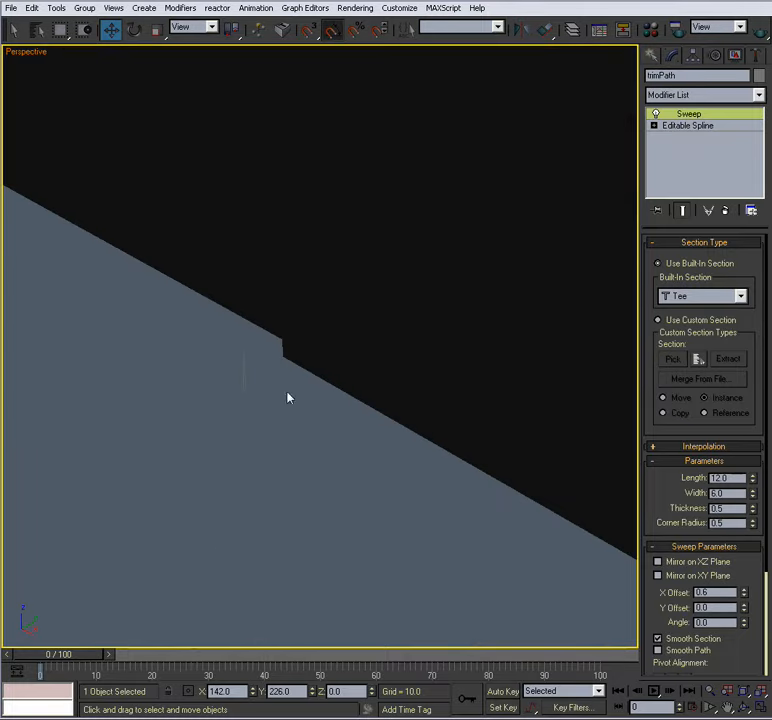
Switch the sweep to a custom section and pick the trimShape profile as its section.
click(658, 321)
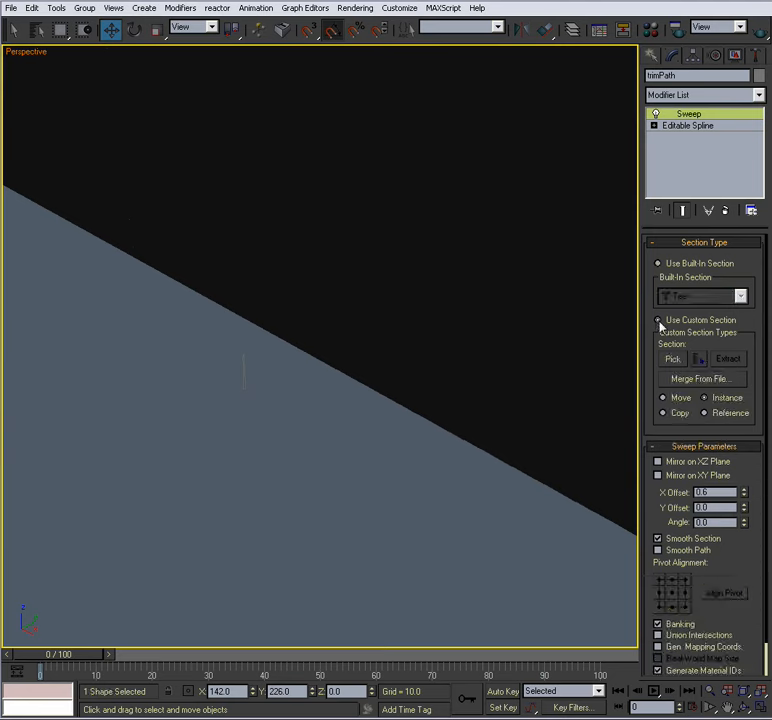
click(673, 359)
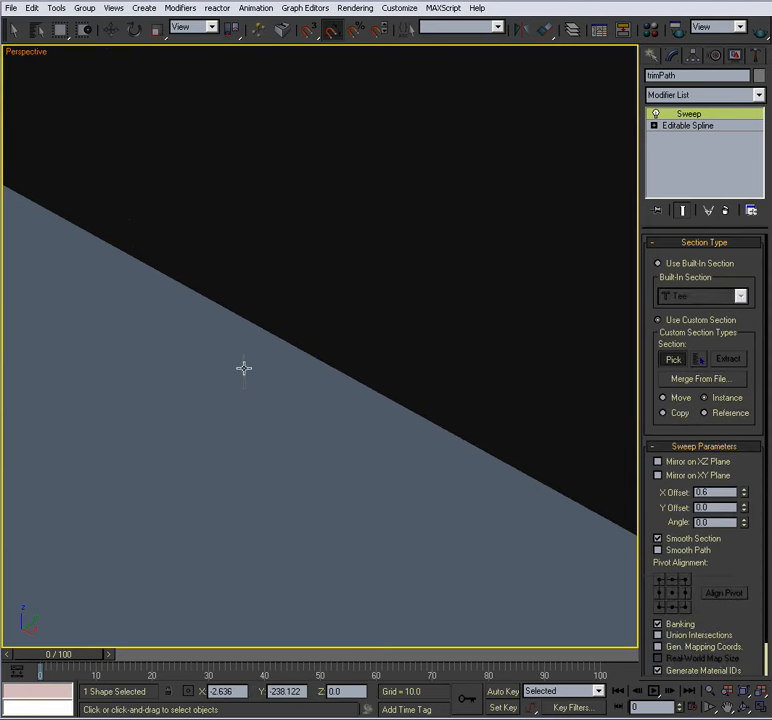
click(244, 368)
scroll(300, 372, down, 8)
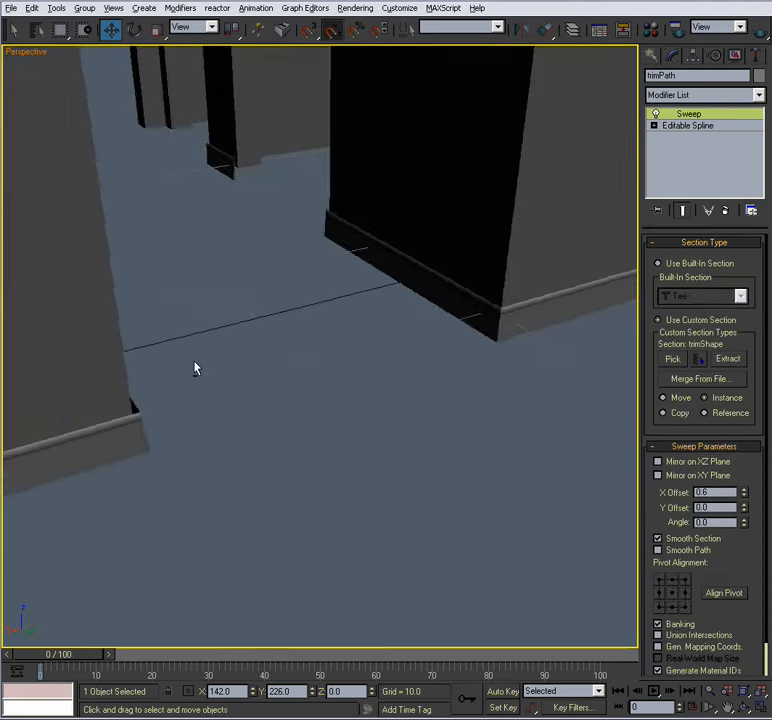
alt+middle_drag(195, 368, 200, 388)
Unhide the Doors layer.
click(568, 31)
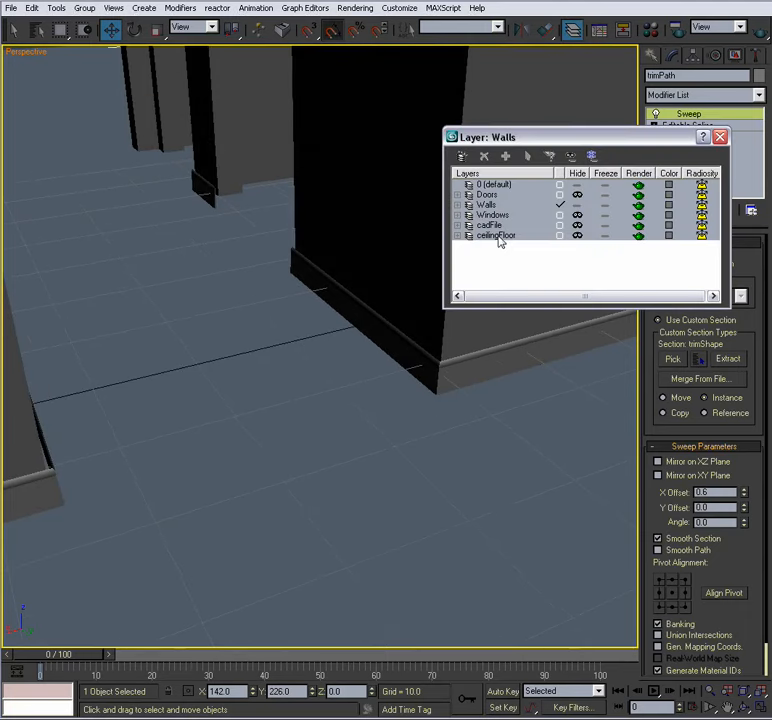
click(577, 195)
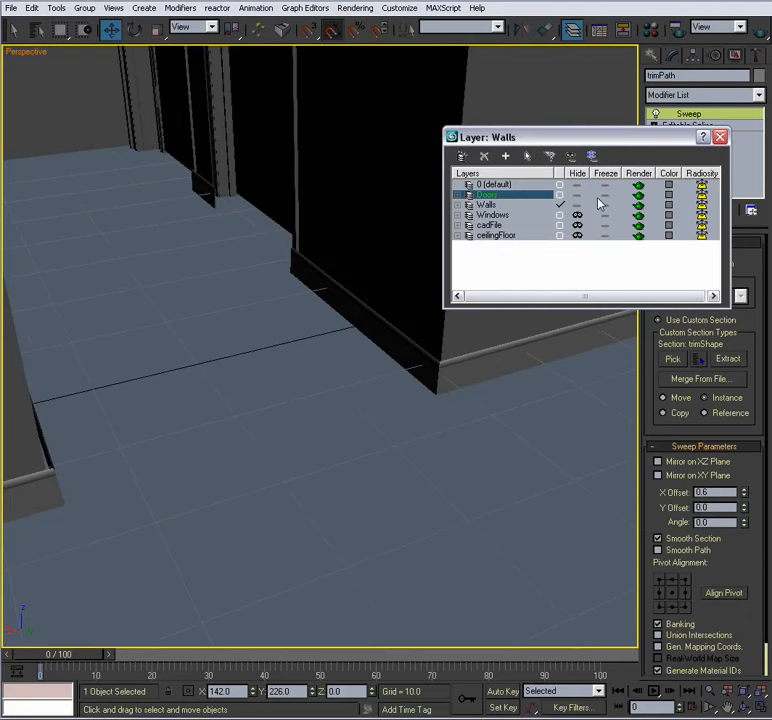
click(720, 137)
Try mirroring the trim section on the XZ plane, and restore its original orientation.
middle_drag(315, 260, 399, 333)
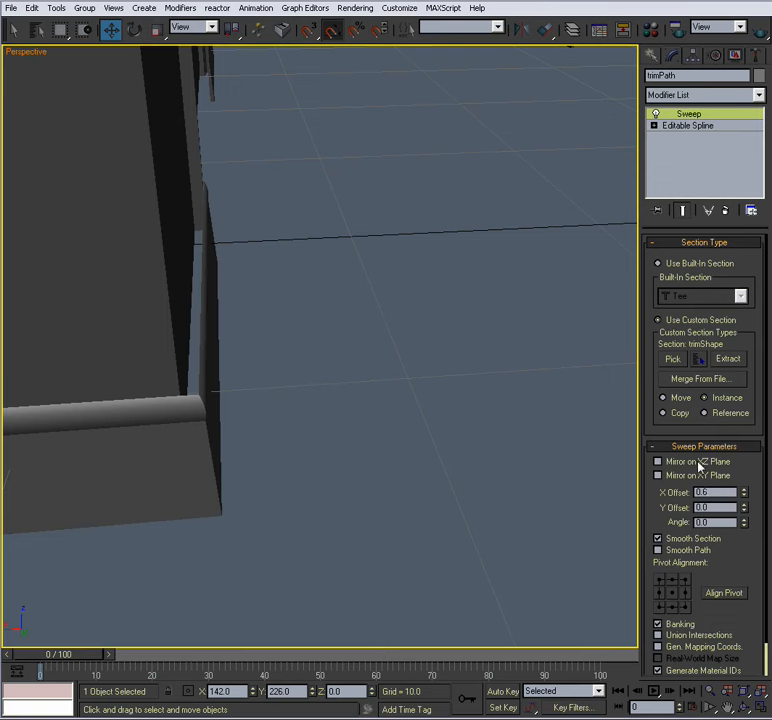
click(658, 462)
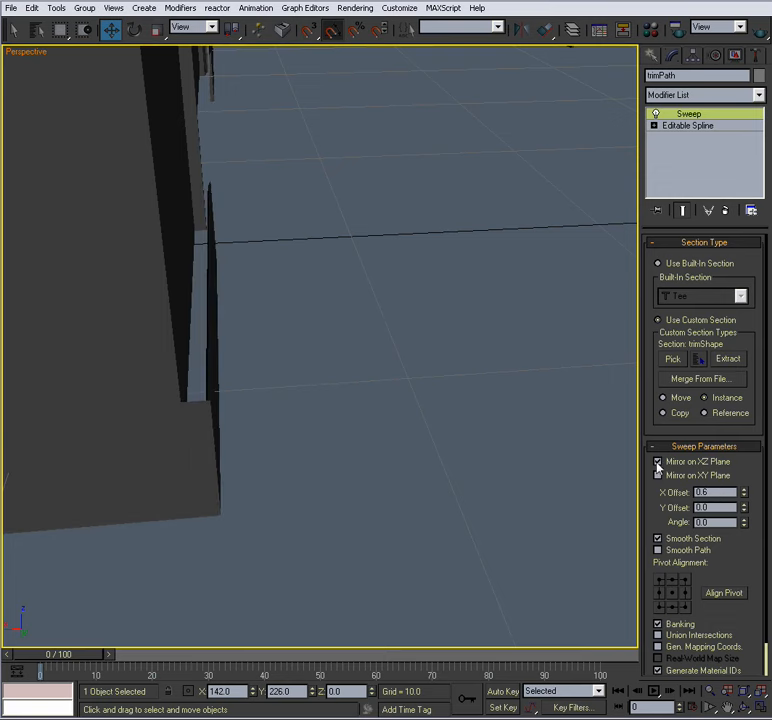
click(658, 463)
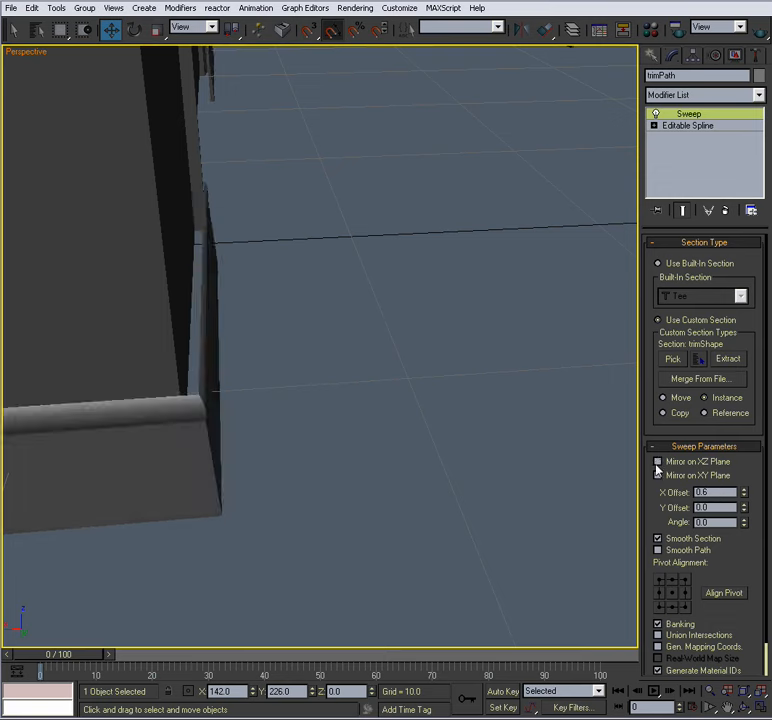
Set the sweep's X Offset to 0.11 so the trim sits close against the wall.
right_click(743, 497)
mouse_move(284, 380)
alt+middle_down()
mouse_move(302, 377)
mouse_move(269, 376)
mouse_move(283, 380)
alt+middle_up()
drag(745, 494, 744, 479)
middle_drag(295, 392, 177, 399)
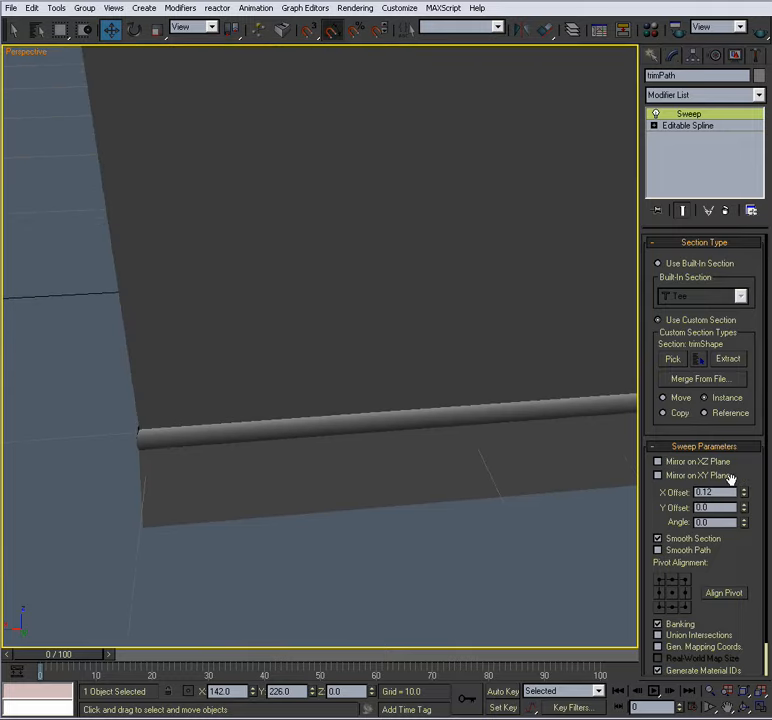
mouse_move(745, 499)
mouse_down()
mouse_move(745, 395)
mouse_move(736, 492)
mouse_up()
mouse_move(494, 439)
alt+middle_down()
mouse_move(424, 408)
mouse_move(415, 398)
mouse_move(420, 380)
alt+middle_up()
scroll(415, 398, up, 5)
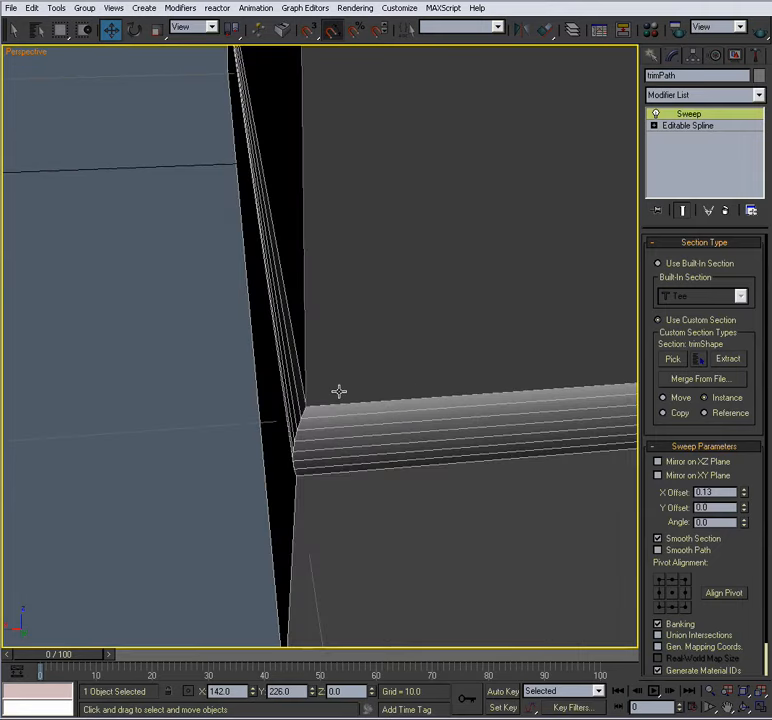
drag(743, 500, 743, 494)
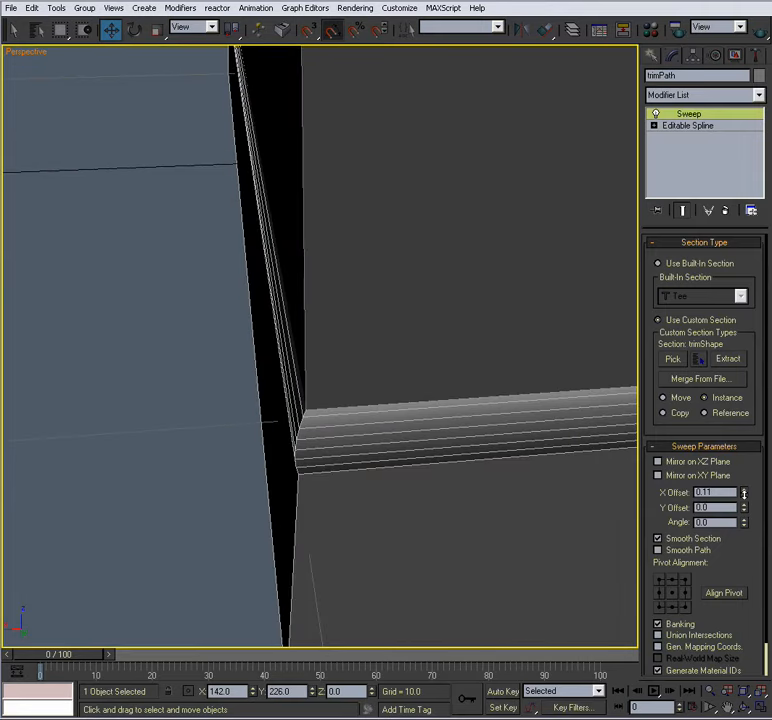
Turn off edged faces and examine the swept trim along the walls and through the doorway.
scroll(449, 384, down, 6)
middle_drag(449, 384, 424, 361)
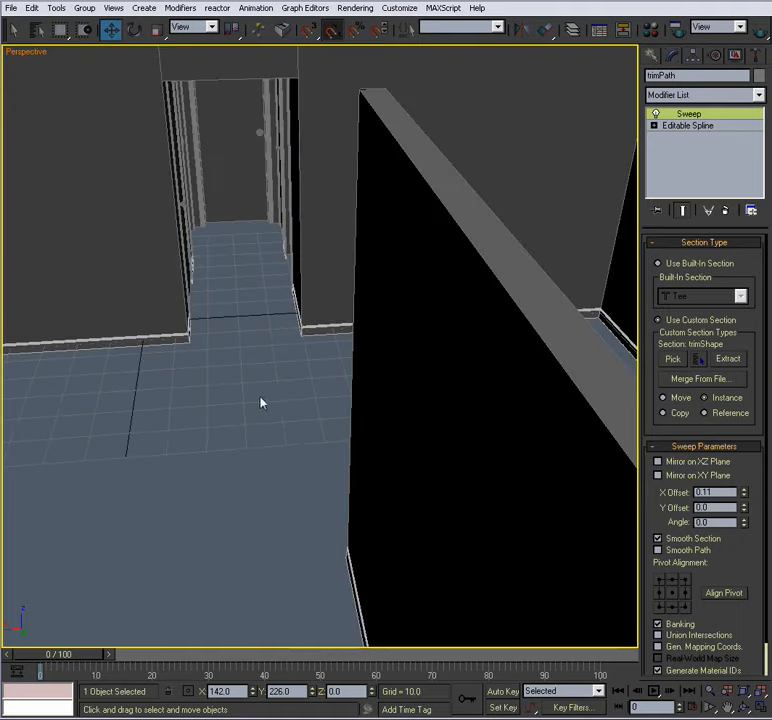
click(308, 393)
mouse_move(294, 366)
middle_down()
mouse_move(246, 450)
mouse_move(298, 426)
mouse_move(260, 470)
mouse_move(276, 419)
mouse_move(254, 453)
middle_up()
key(F4)
scroll(260, 470, up, 6)
click(390, 397)
mouse_move(390, 397)
alt+middle_down()
mouse_move(332, 386)
mouse_move(351, 388)
mouse_move(379, 414)
alt+middle_up()
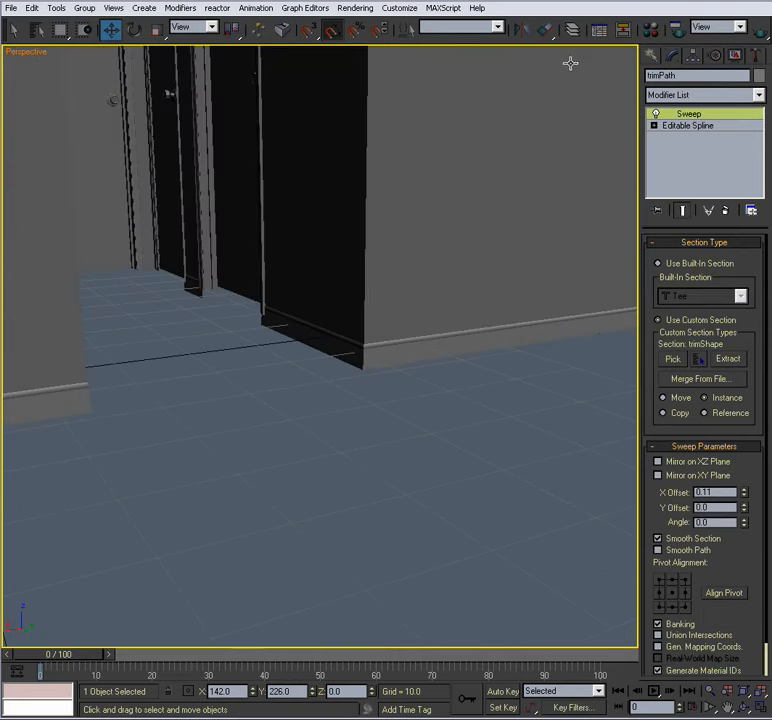
Unhide the ceilingFloor layer to show the floor beneath the trim.
click(576, 31)
click(577, 236)
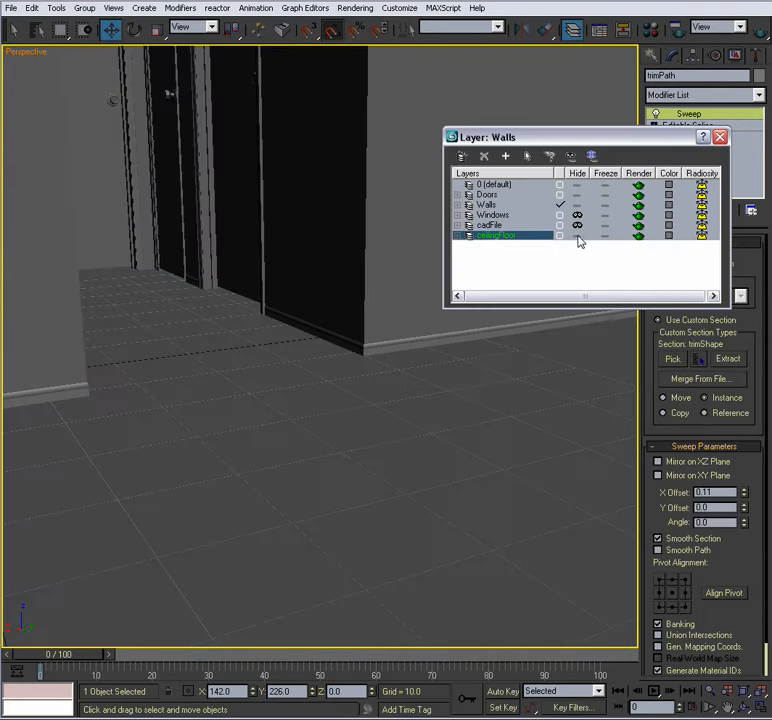
click(719, 137)
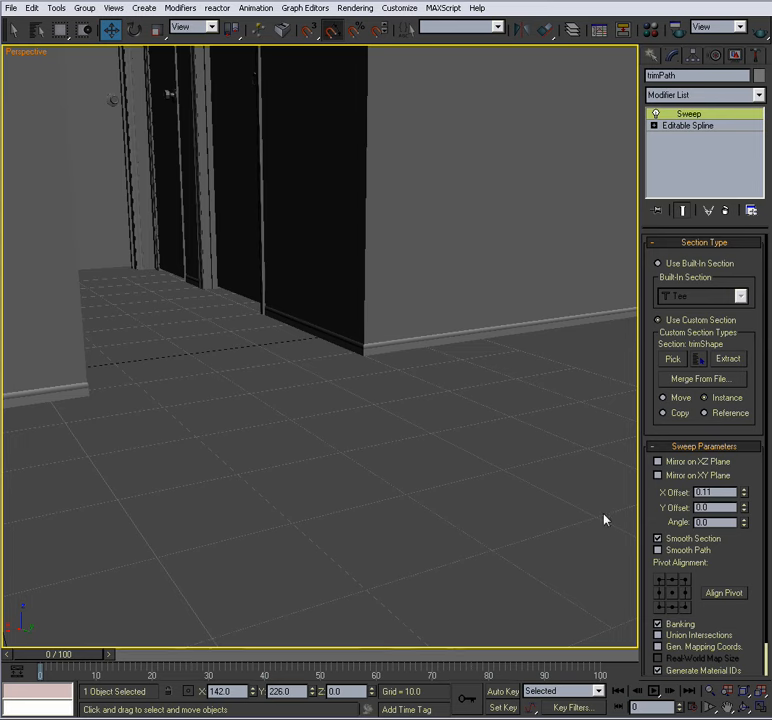
Raise the trim to floor level by setting the sweep's Y Offset to 1.866.
drag(744, 505, 750, 376)
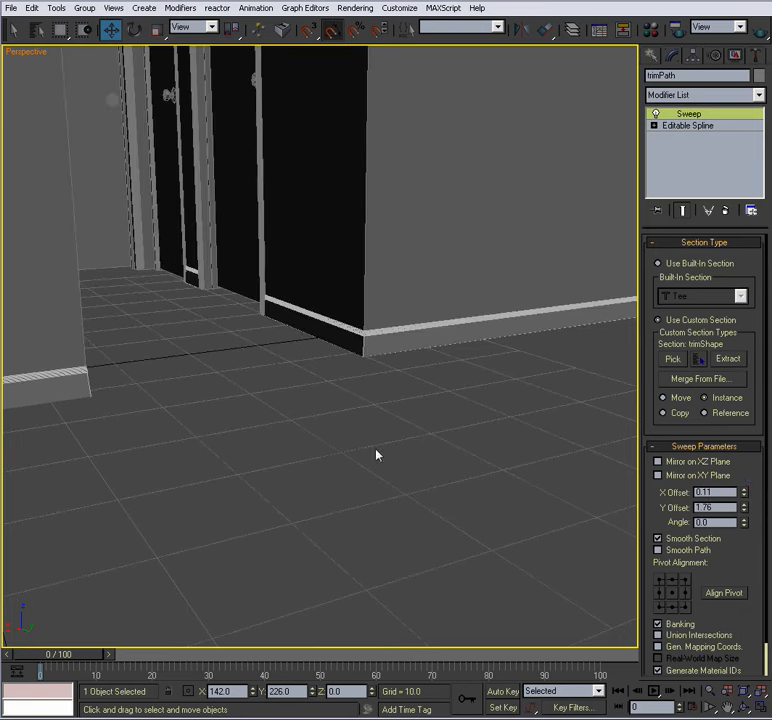
scroll(364, 434, up, 5)
middle_drag(356, 414, 362, 424)
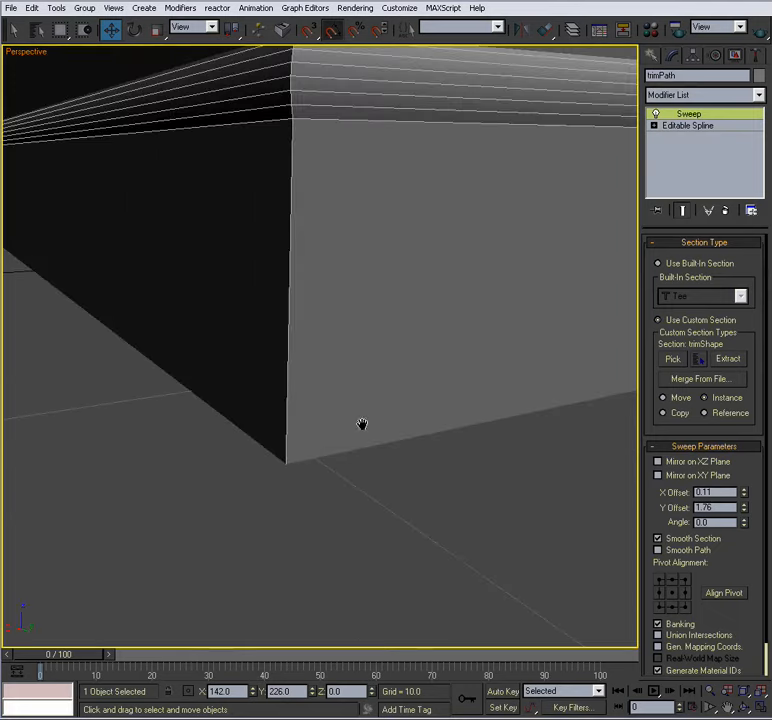
drag(744, 510, 744, 500)
scroll(490, 514, down, 10)
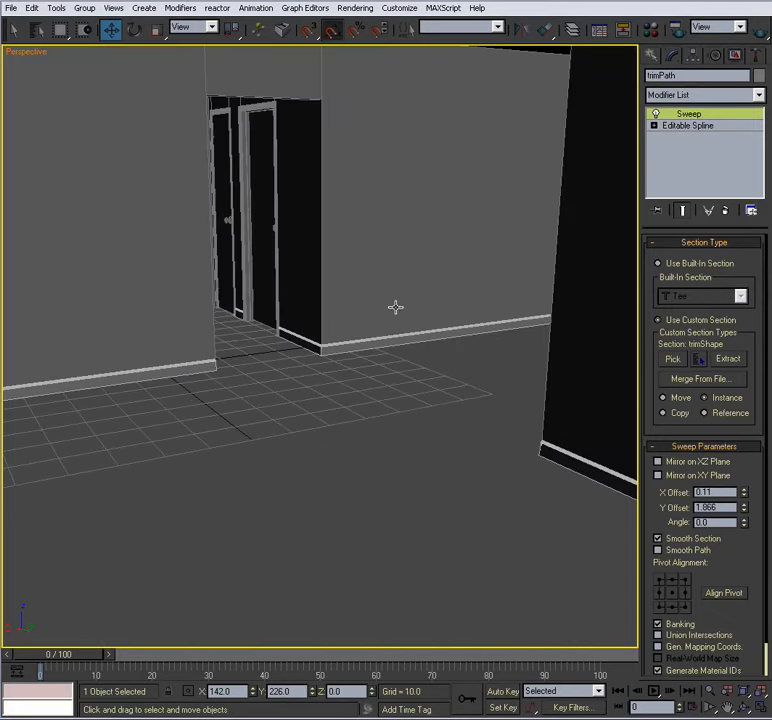
Hide the ceilingFloor layer again to reveal the rooms from above.
scroll(395, 307, up, 8)
click(395, 312)
click(436, 196)
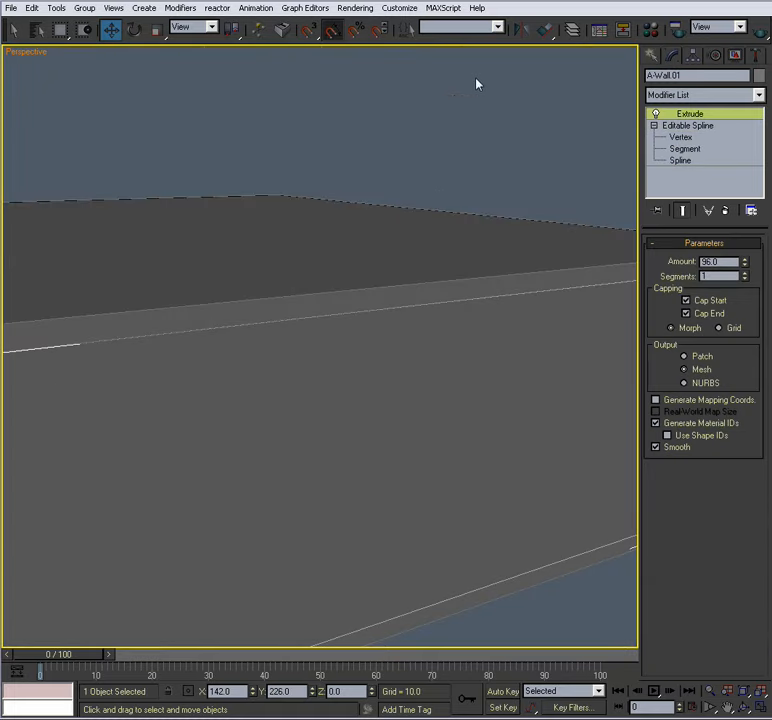
click(572, 30)
click(576, 236)
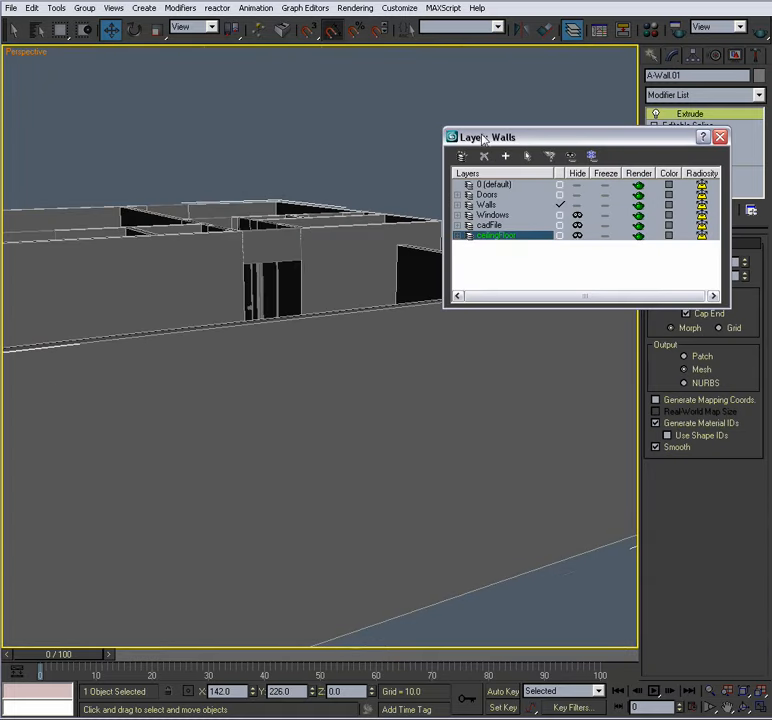
click(720, 137)
Clear the selection, turn off edged faces and examine where the trim meets the door casing.
click(440, 185)
alt+middle_drag(408, 220, 316, 330)
scroll(365, 305, up, 3)
key(F4)
scroll(316, 330, up, 3)
mouse_move(271, 356)
middle_down()
mouse_move(363, 410)
mouse_move(343, 346)
mouse_move(268, 346)
middle_up()
scroll(288, 370, down, 1)
scroll(288, 370, down, 3)
scroll(343, 346, down, 2)
scroll(268, 346, up, 10)
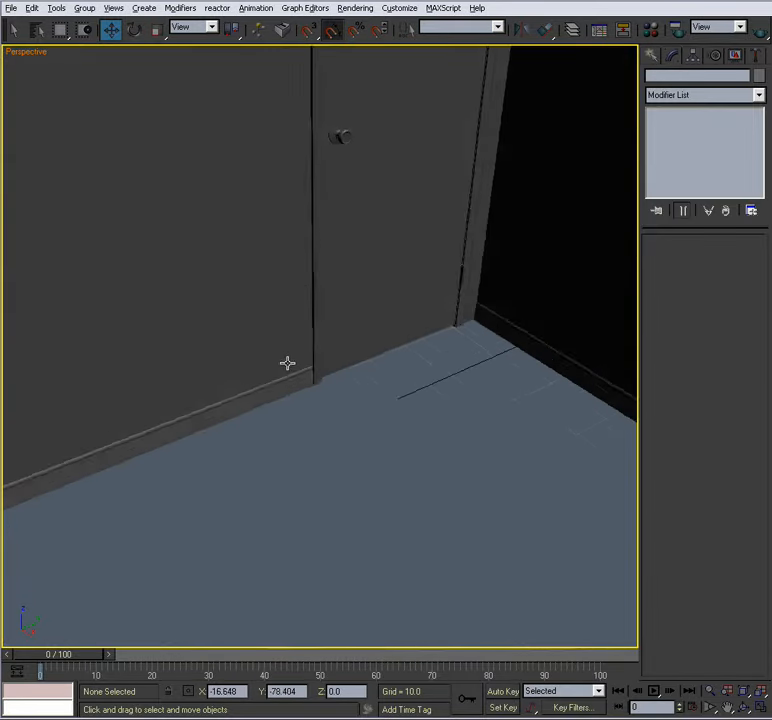
scroll(322, 362, up, 2)
scroll(338, 322, down, 2)
alt+middle_drag(338, 322, 343, 343)
scroll(343, 343, up, 1)
scroll(343, 343, up, 2)
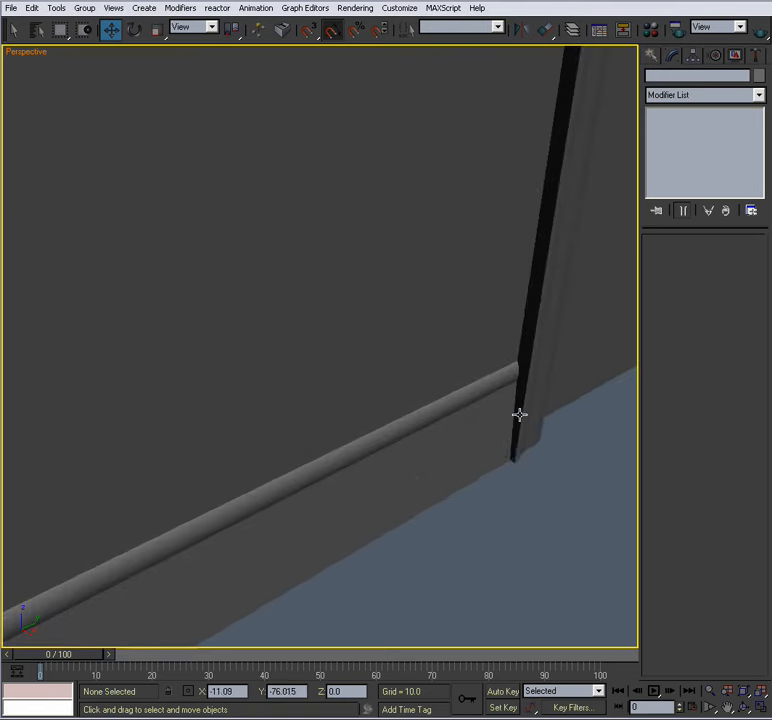
Check the door group beside the trim, clear the selection, and inspect the trim around the adjoining room's corners.
click(531, 339)
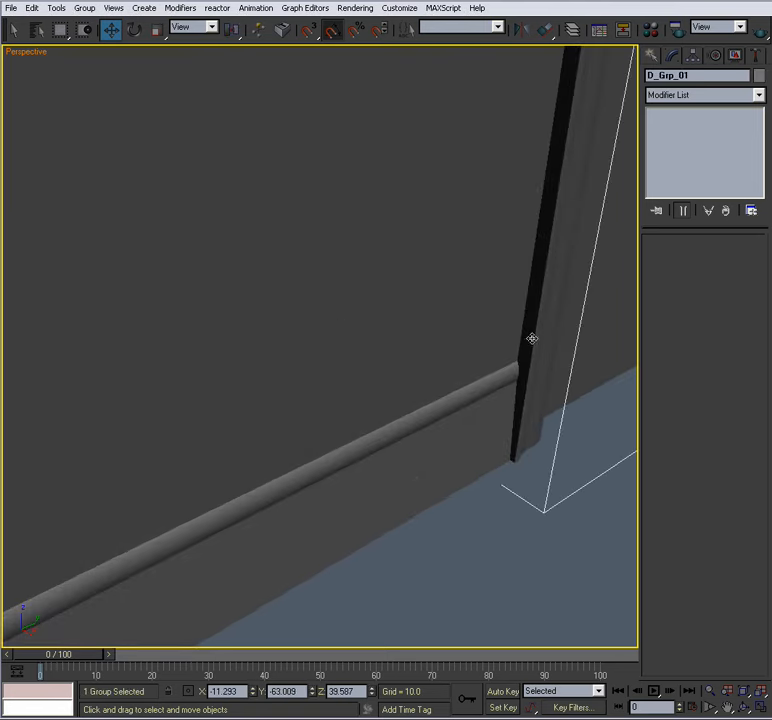
click(487, 523)
middle_drag(488, 524, 191, 553)
scroll(429, 521, down, 6)
scroll(238, 547, up, 4)
alt+middle_drag(305, 458, 255, 495)
alt+middle_drag(395, 415, 379, 401)
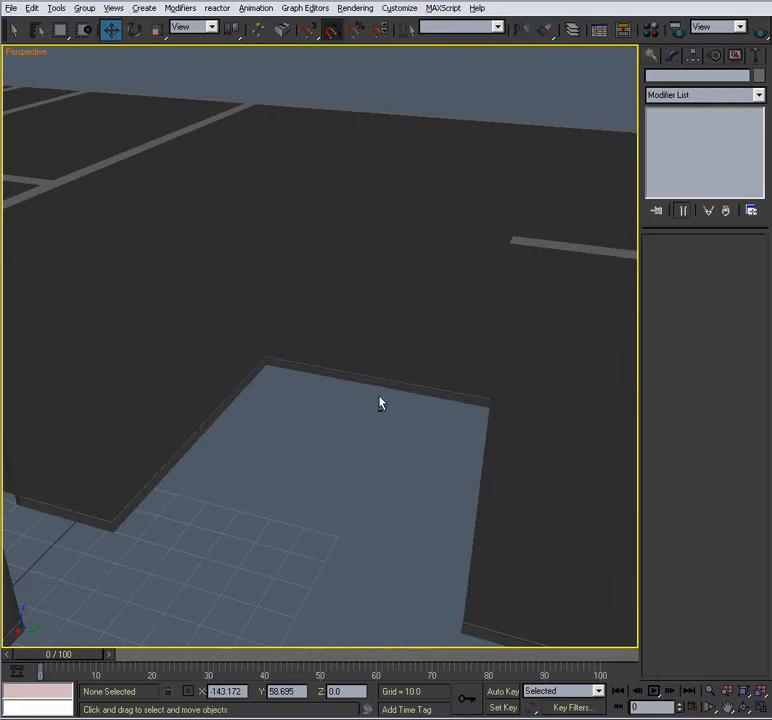
mouse_move(246, 363)
alt+middle_down()
mouse_move(232, 346)
mouse_move(255, 370)
mouse_move(258, 353)
alt+middle_up()
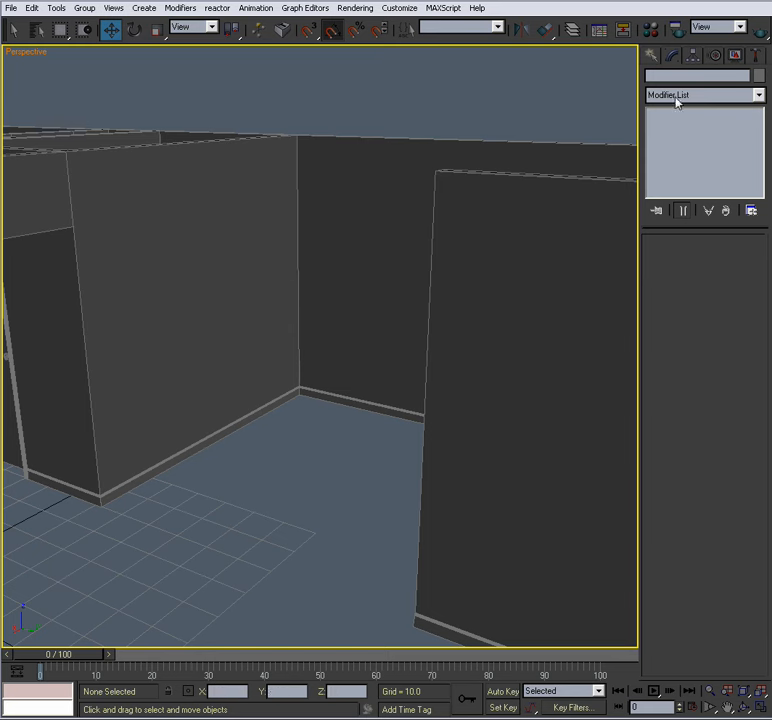
click(307, 211)
click(686, 149)
alt+middle_drag(300, 357, 357, 377)
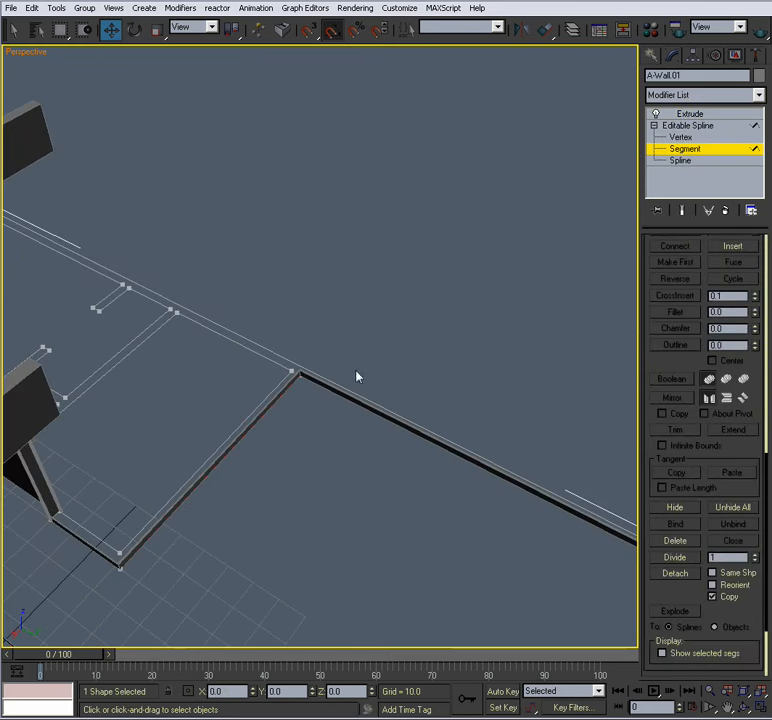
click(685, 150)
middle_drag(425, 273, 445, 234)
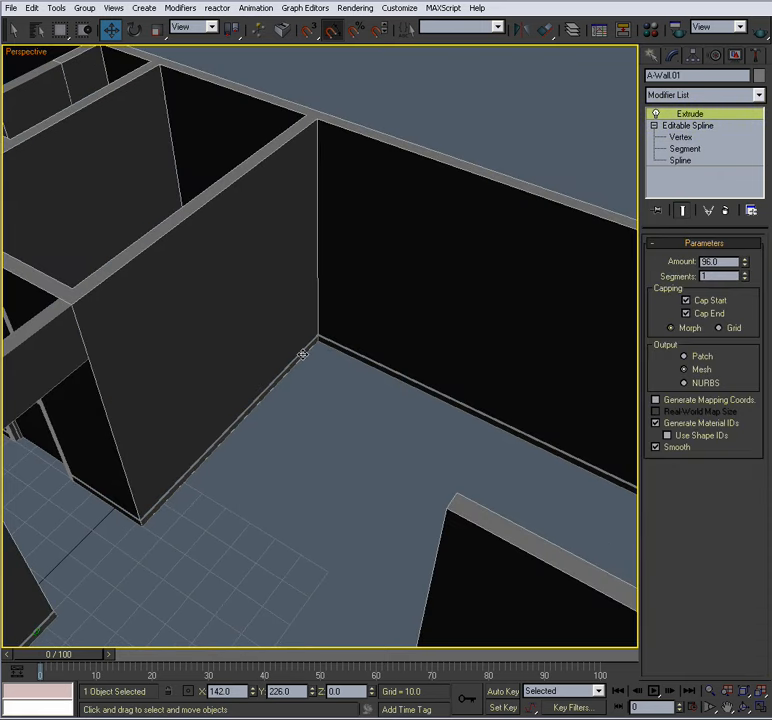
Place the swept trimPath on a new layer named Trim.
click(303, 354)
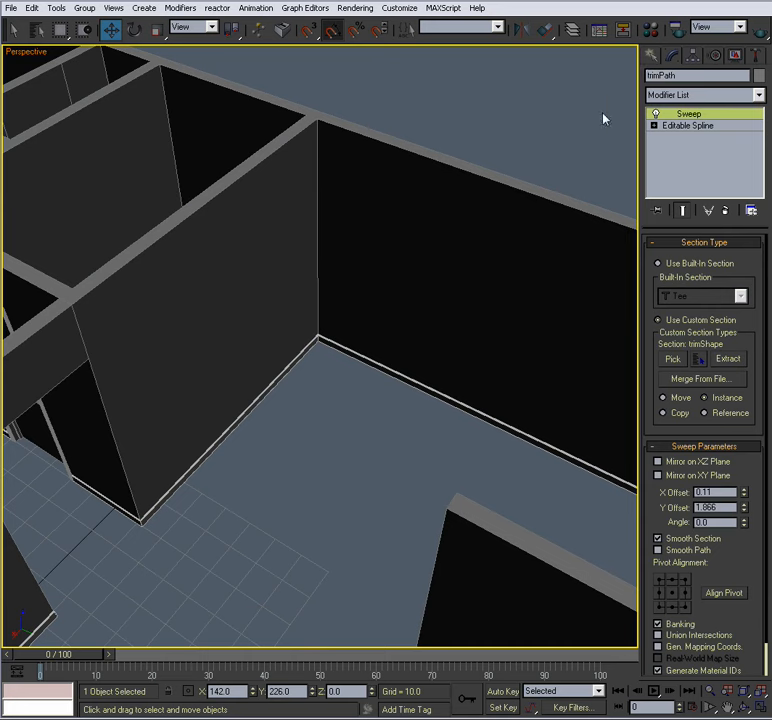
click(573, 32)
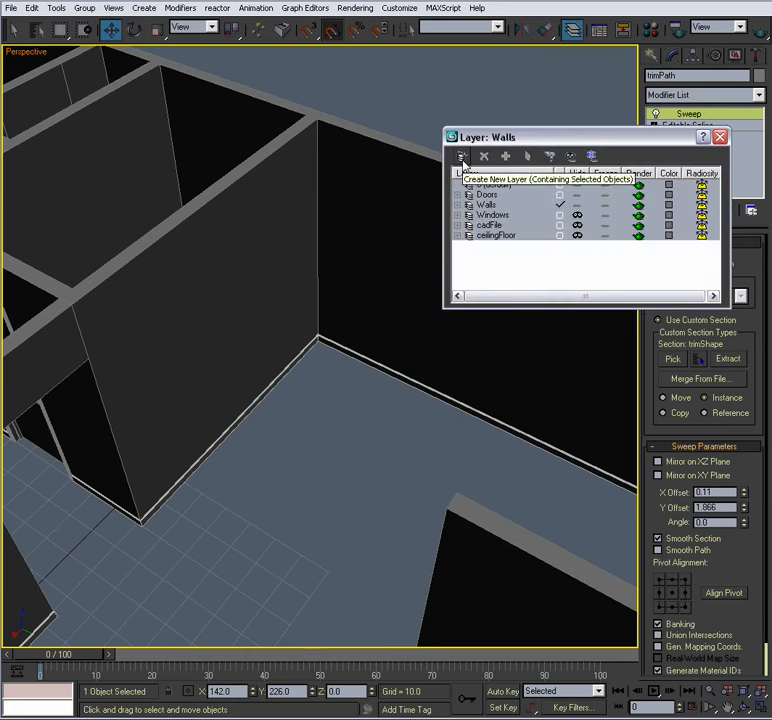
click(462, 158)
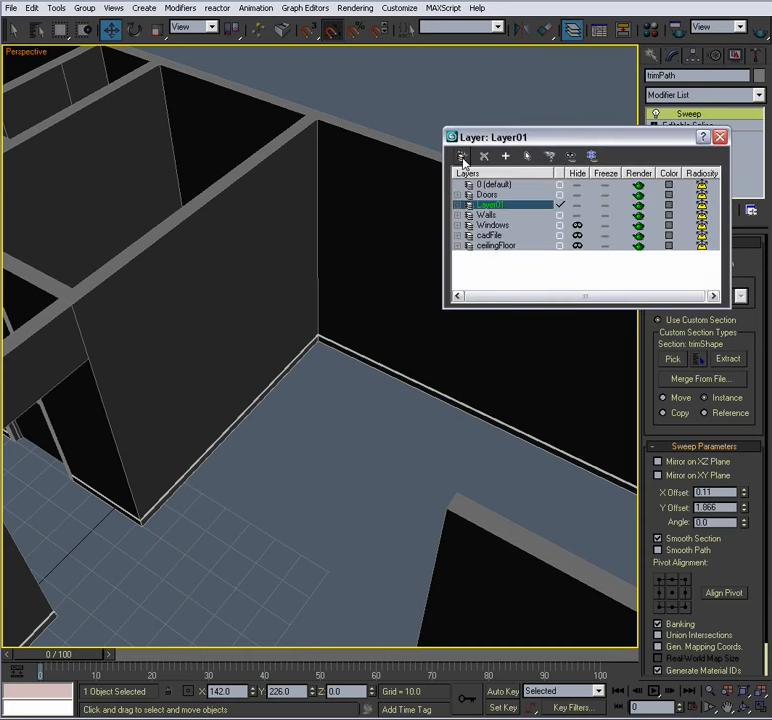
click(505, 204)
text(Trim)
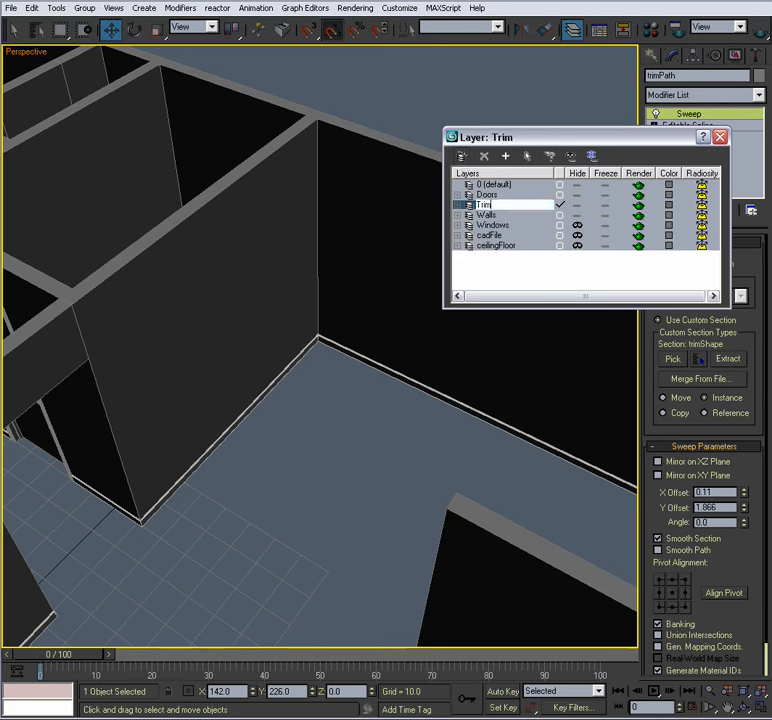
key(Return)
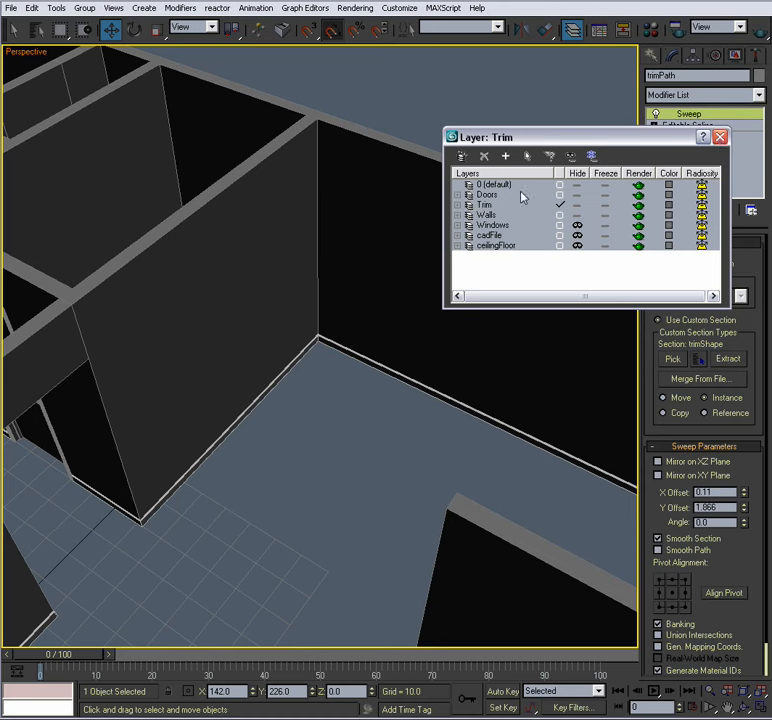
click(720, 137)
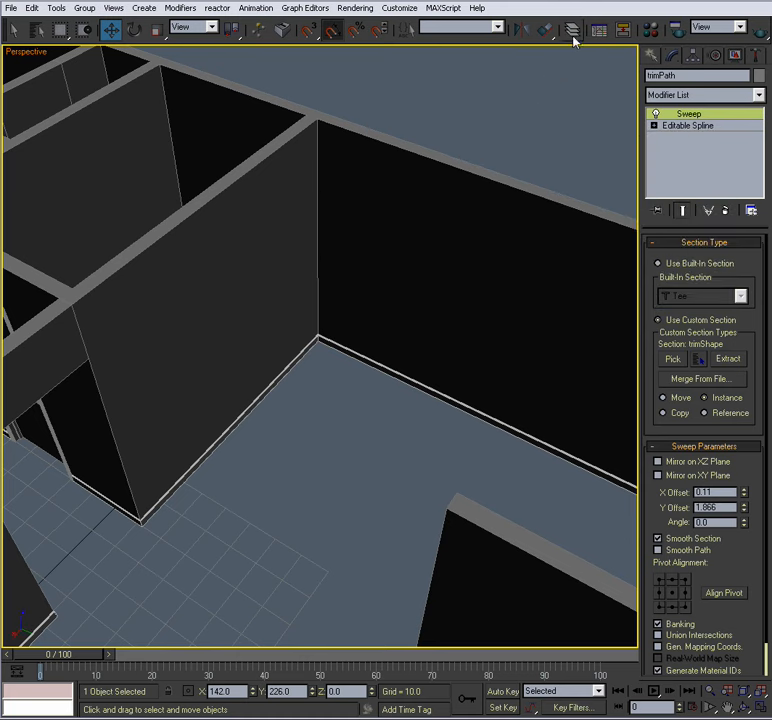
Enter segment editing on the A-Wall.01 spline and hide the Trim layer.
click(551, 70)
click(378, 140)
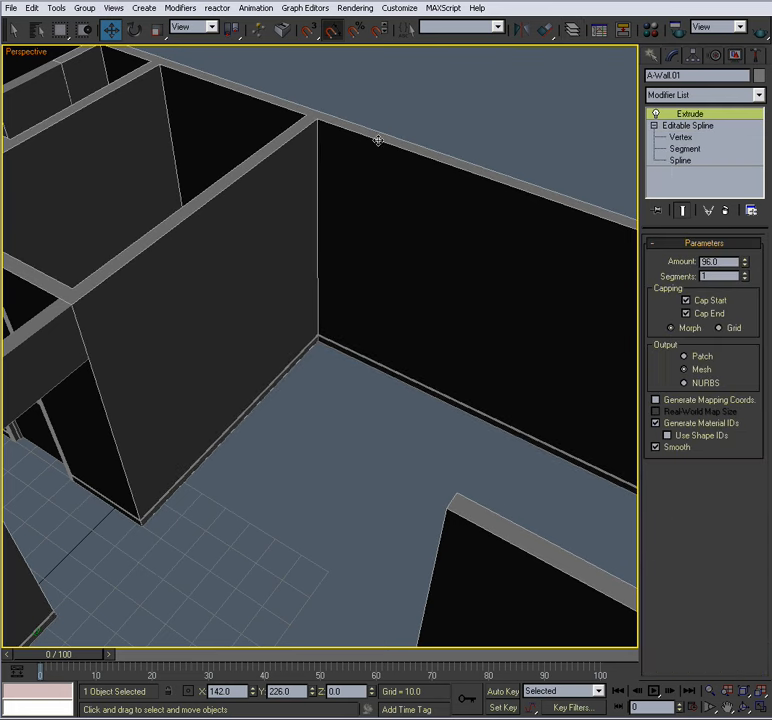
click(684, 149)
click(572, 29)
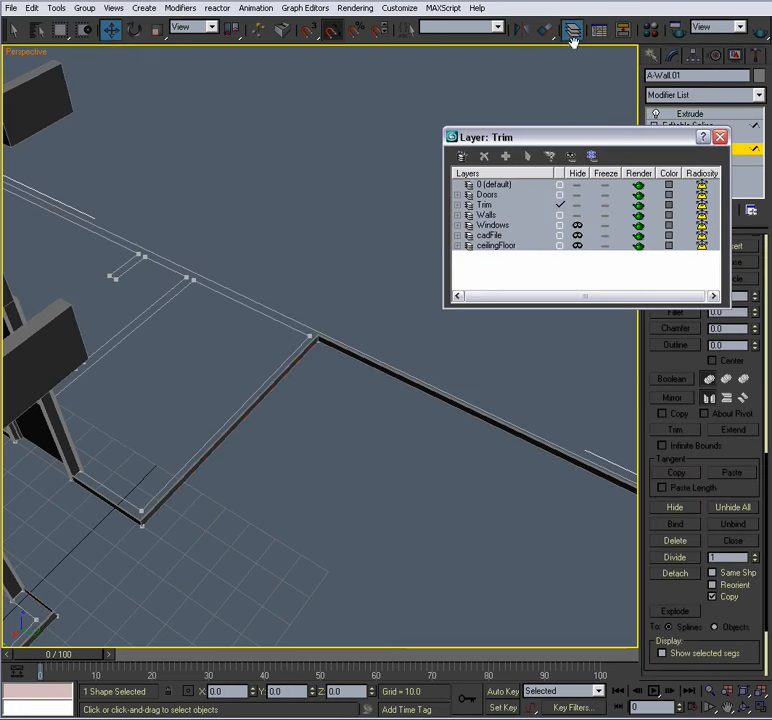
click(577, 205)
click(720, 137)
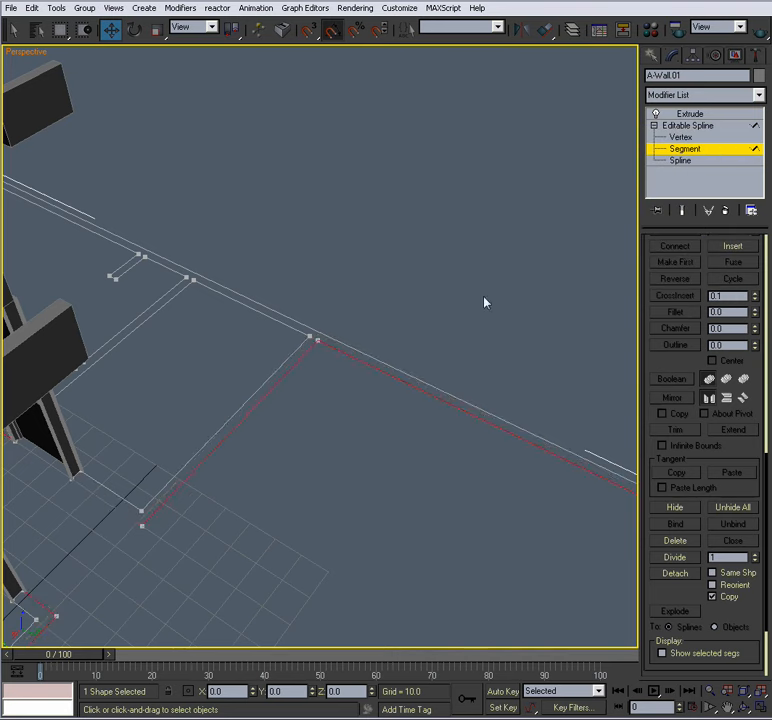
Detach a copy of the room's two adjoining inner wall segments as chairRailPath.
scroll(388, 322, down, 3)
click(389, 319)
scroll(267, 413, up, 5)
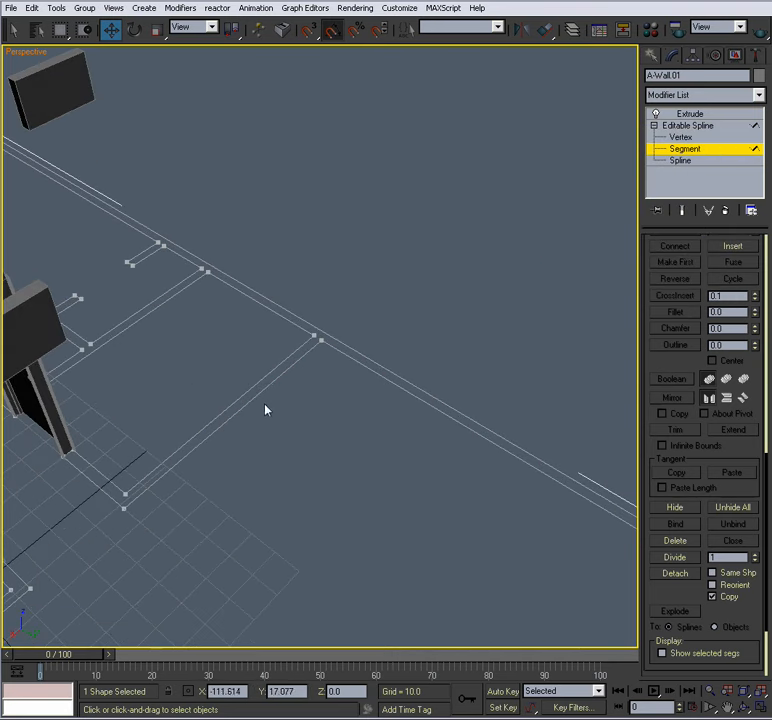
click(264, 391)
ctrl+click(365, 367)
middle_drag(365, 367, 313, 371)
scroll(286, 374, down, 3)
scroll(315, 396, down, 4)
scroll(331, 362, up, 3)
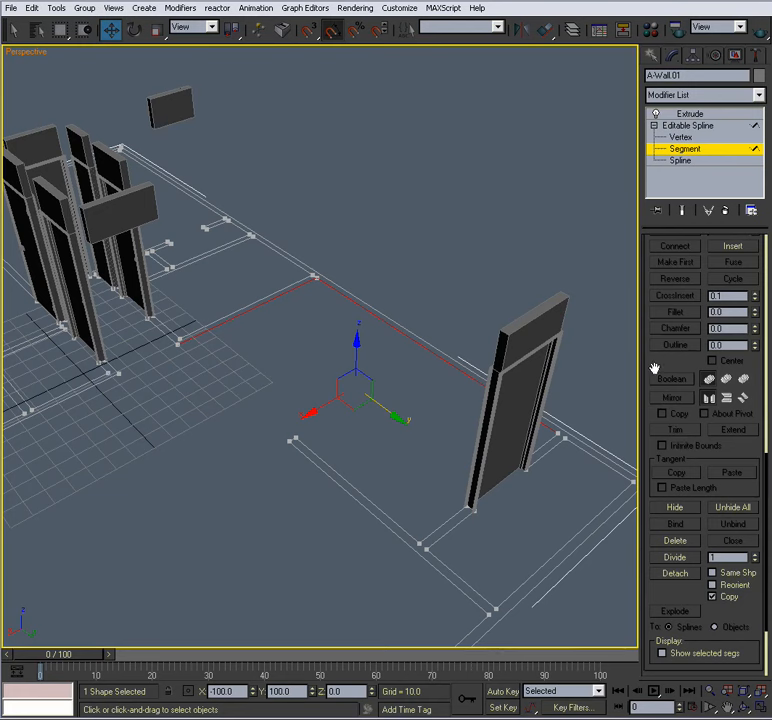
drag(655, 369, 634, 300)
click(675, 466)
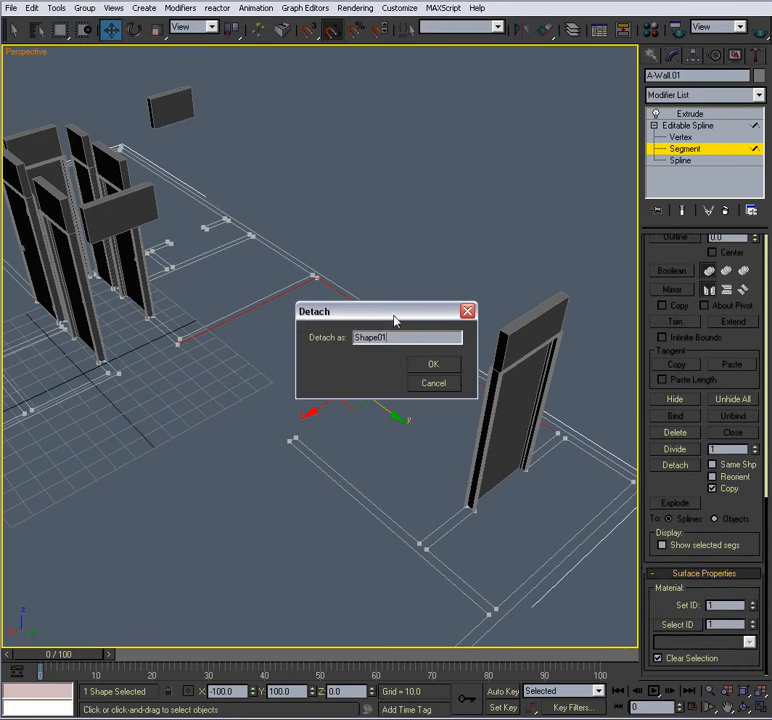
text(chairRailPat)
key(Return)
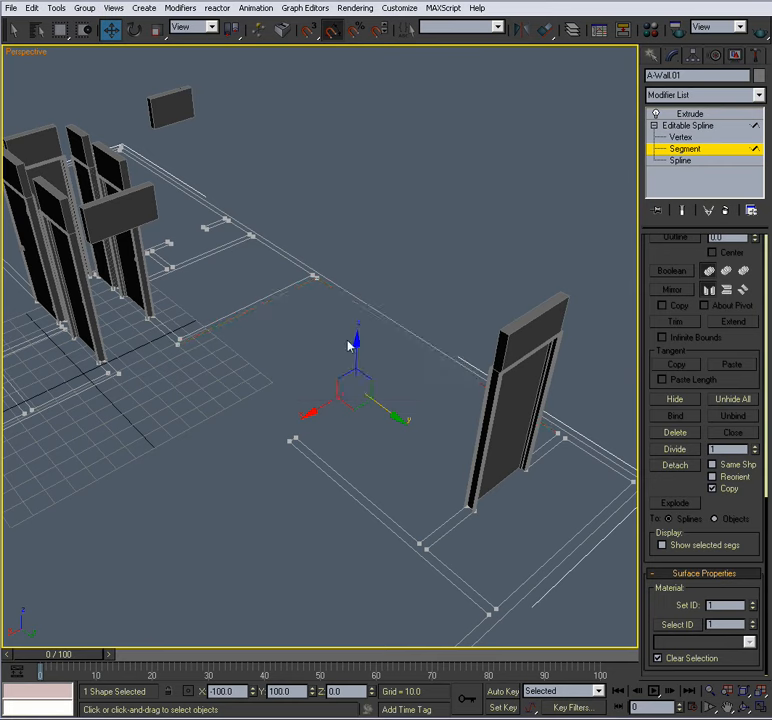
Return the wall to its extruded display and select the chairRailPath spline at floor level.
click(686, 124)
click(690, 113)
mouse_move(300, 390)
alt+middle_down()
mouse_move(312, 388)
mouse_move(292, 393)
alt+middle_up()
click(257, 378)
scroll(253, 364, up, 3)
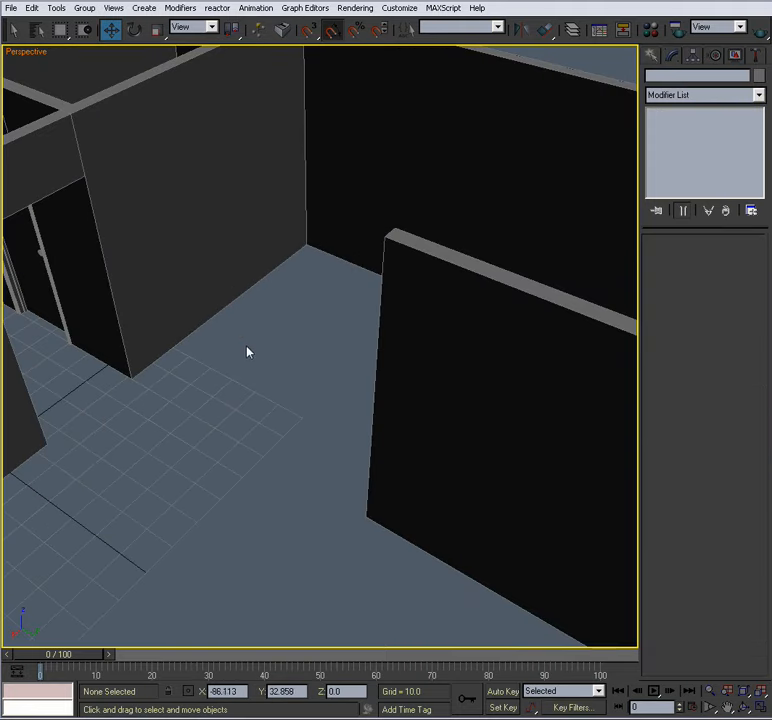
click(234, 303)
Center the pivot of chairRailPath on the object.
alt+middle_drag(264, 369, 280, 358)
middle_drag(280, 358, 498, 258)
click(693, 56)
click(702, 147)
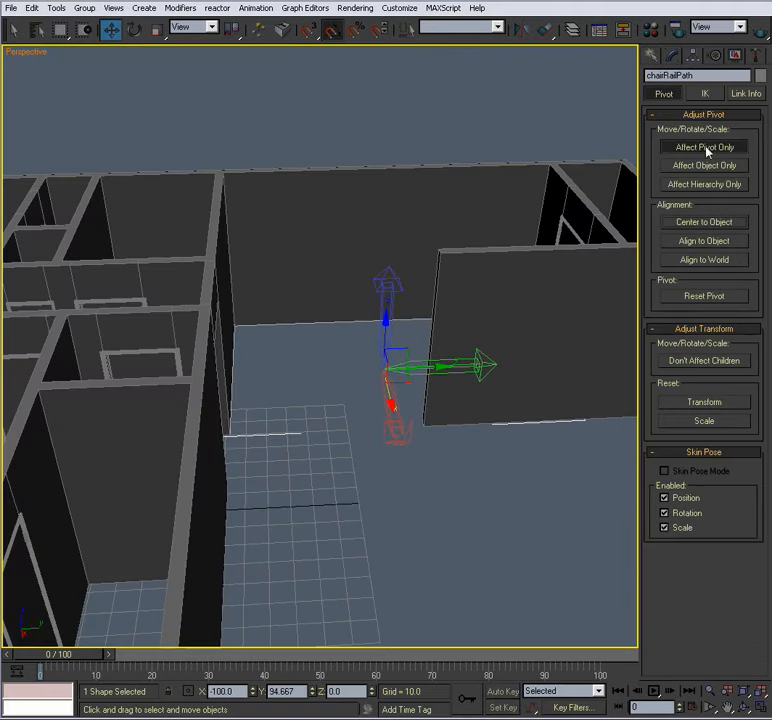
click(706, 153)
Raise chairRailPath along the walls to a Z height of about 39.22.
alt+middle_drag(455, 245, 407, 269)
drag(382, 325, 367, 265)
scroll(348, 324, up, 2)
scroll(348, 333, up, 3)
alt+middle_drag(348, 333, 371, 333)
scroll(371, 333, up, 4)
drag(465, 300, 465, 267)
scroll(345, 333, down, 3)
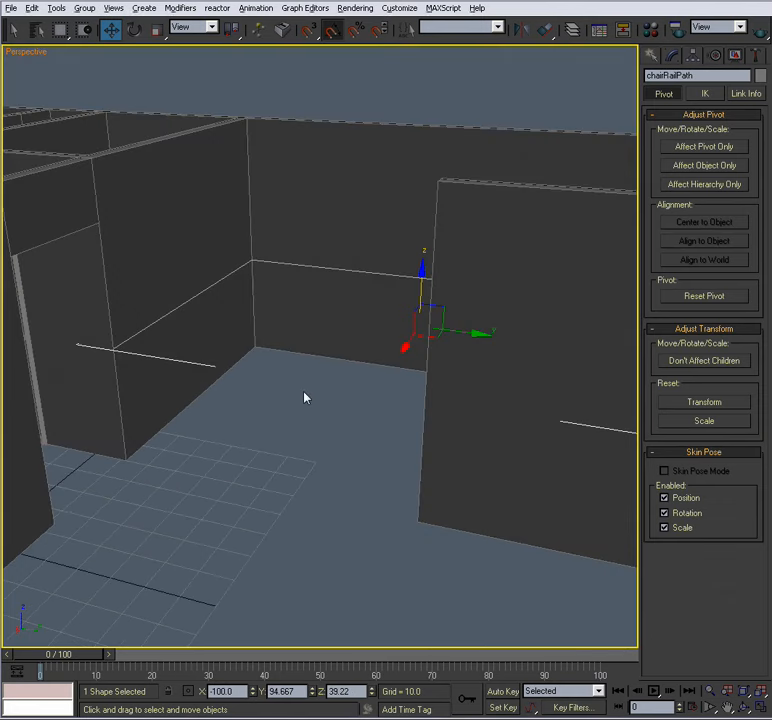
Maximize the Left view, check the trimShape profile as a size reference, and clear the selection.
key(alt+w)
middle_click(219, 463)
key(alt+w)
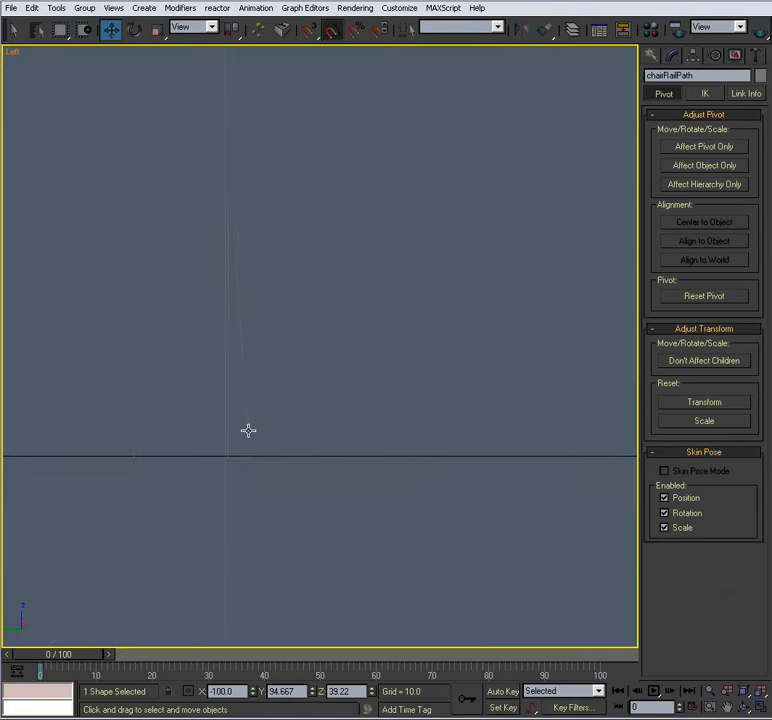
click(248, 430)
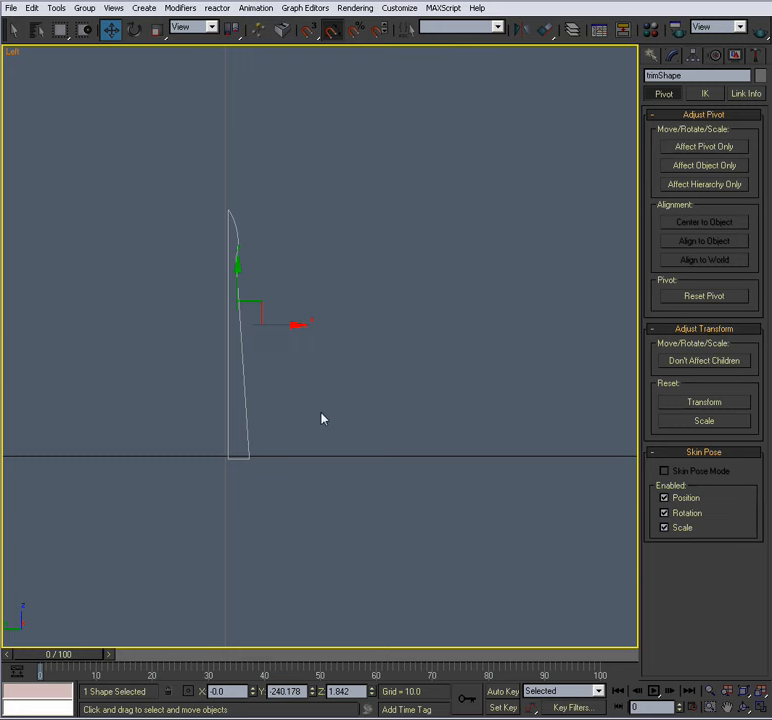
middle_drag(341, 395, 329, 400)
click(381, 335)
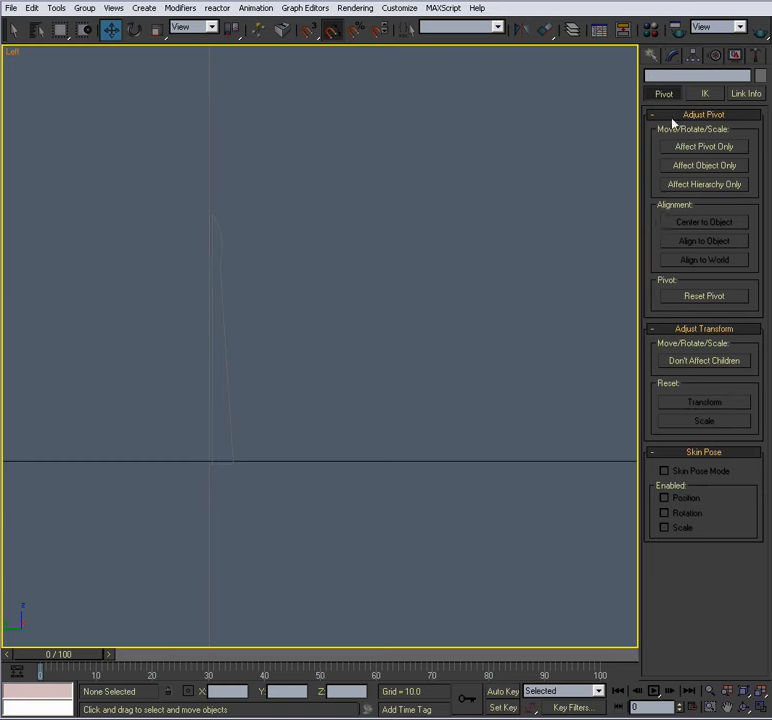
click(657, 56)
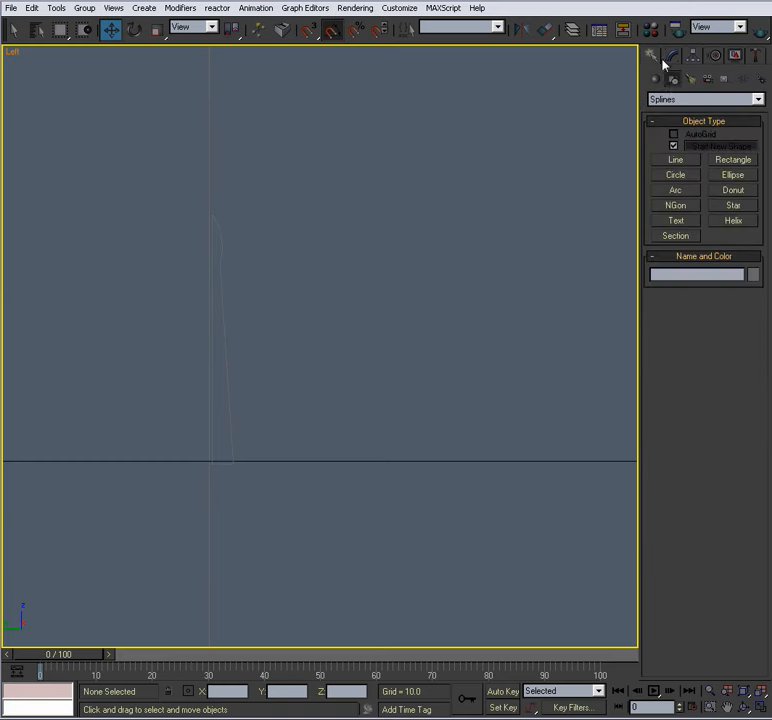
click(676, 160)
middle_drag(388, 283, 286, 383)
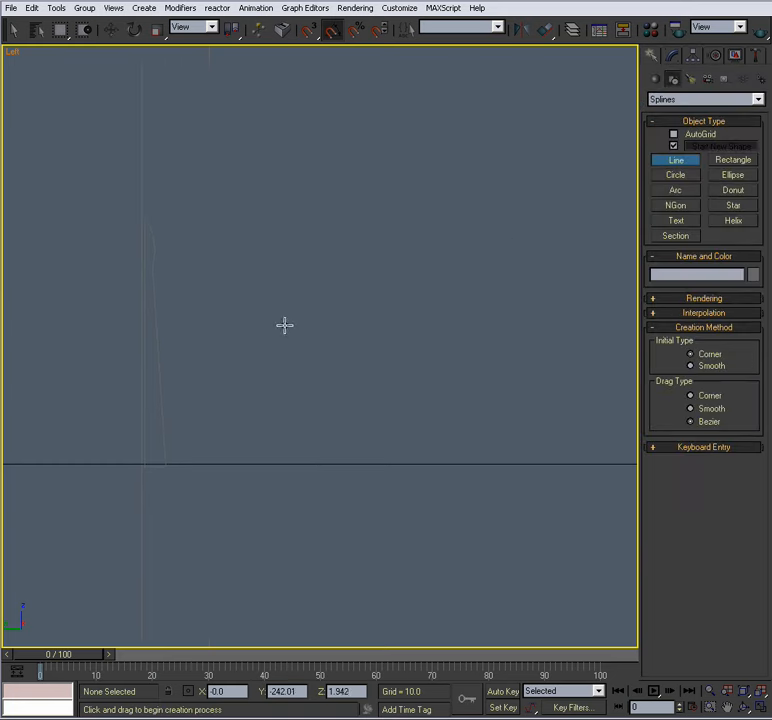
middle_drag(219, 317, 252, 338)
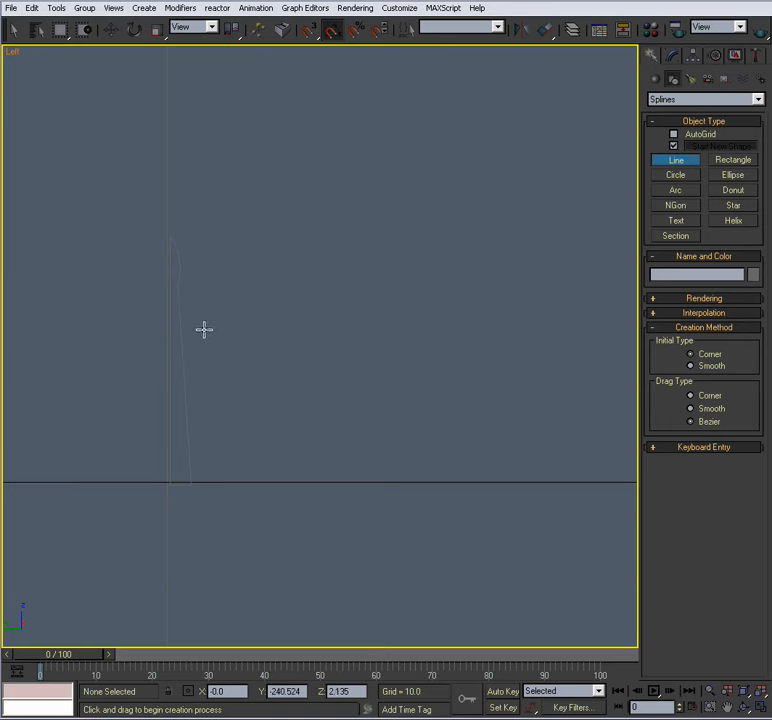
click(266, 323)
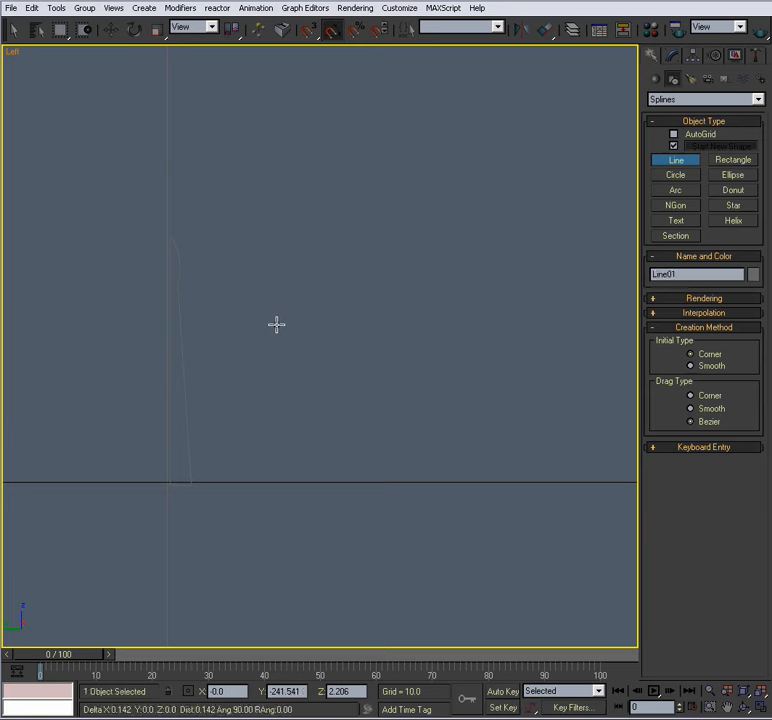
right_click(330, 315)
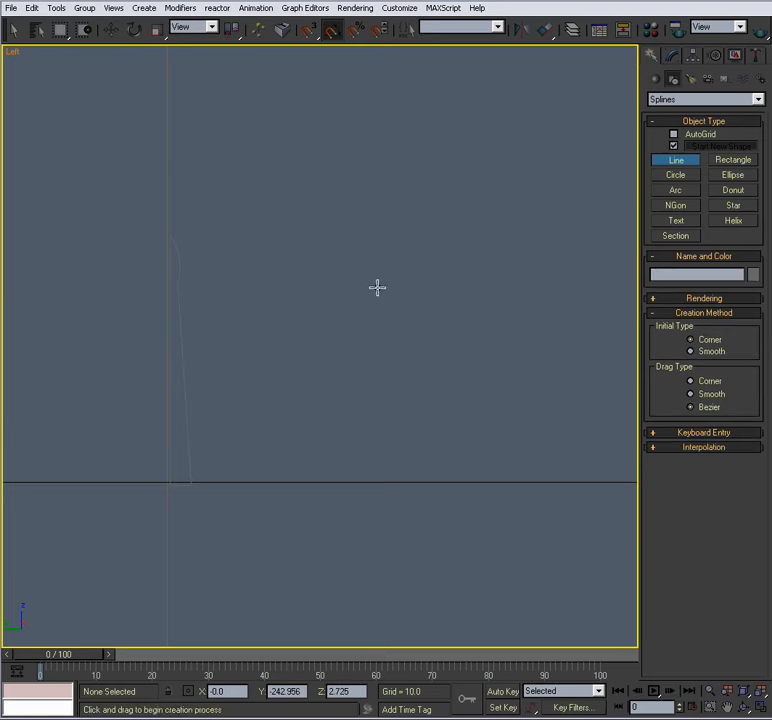
right_click(370, 295)
Make Walls the current layer so new shapes are not drawn on the hidden Trim layer.
click(572, 29)
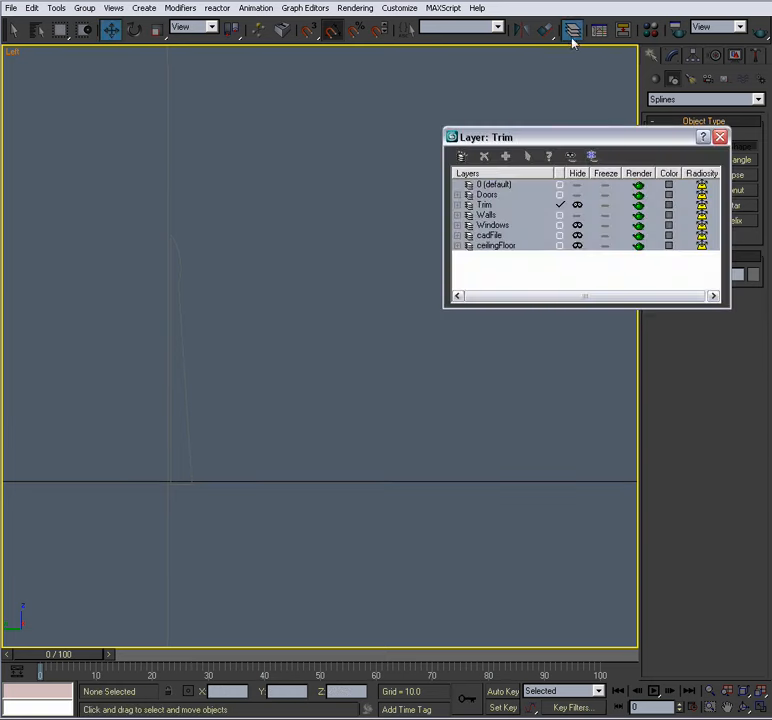
click(560, 215)
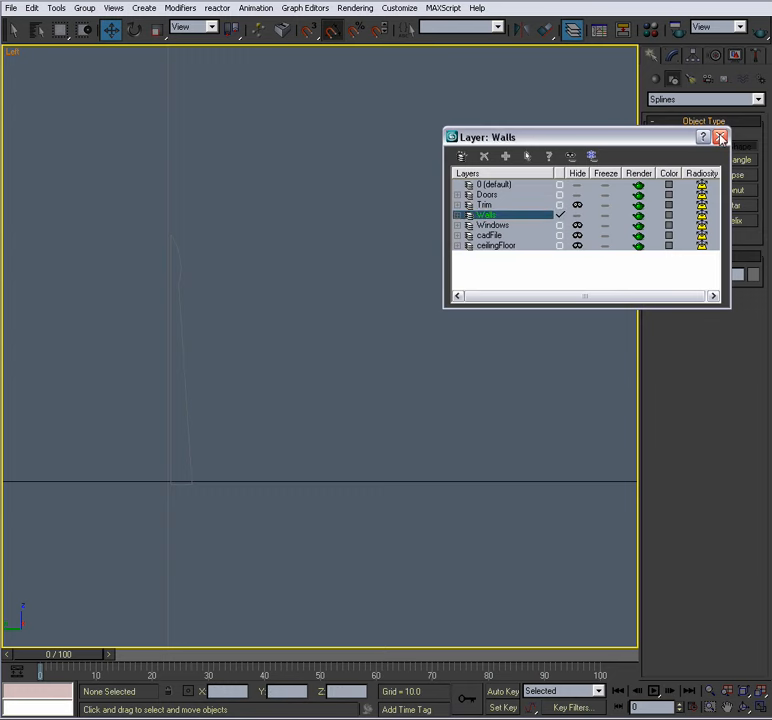
click(720, 137)
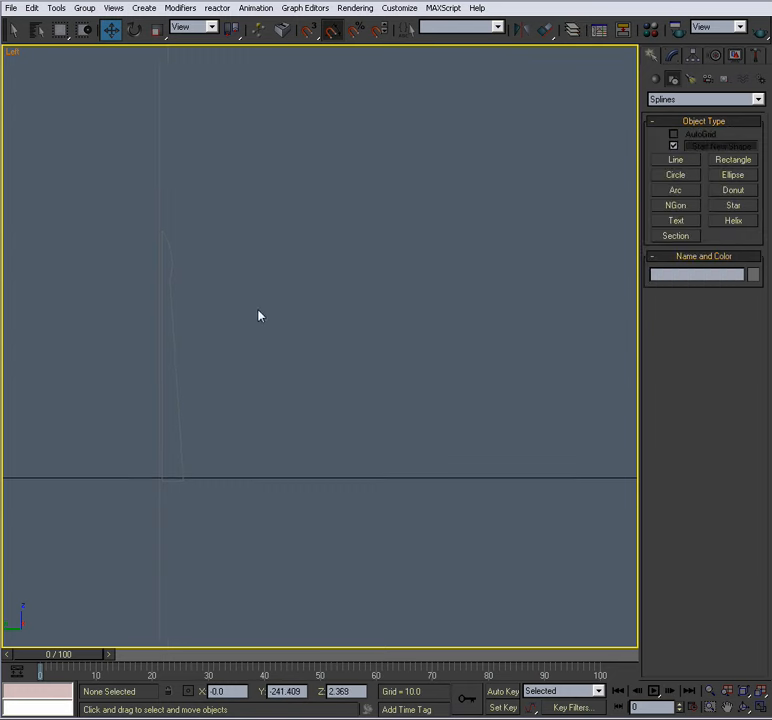
Draw a closed, stepped chair rail profile with the Line tool beside trimShape, about 2.05 units tall and 0.52 wide.
click(677, 160)
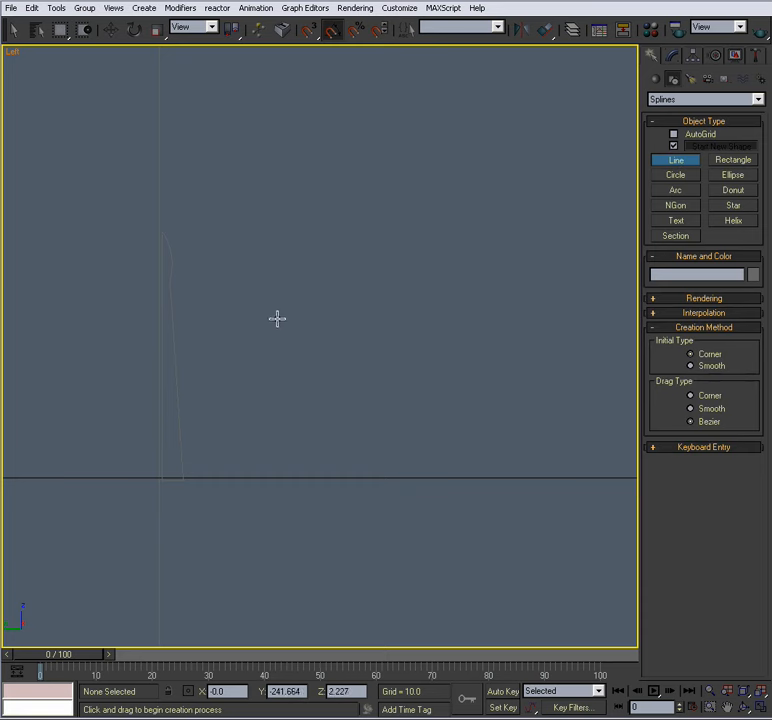
click(277, 314)
click(294, 313)
click(293, 330)
click(314, 341)
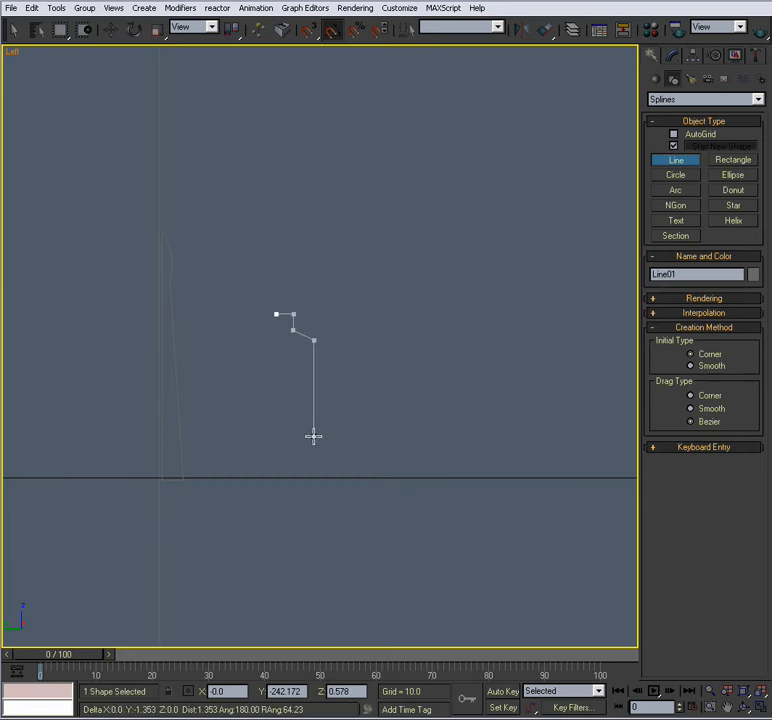
click(314, 436)
click(298, 445)
click(298, 461)
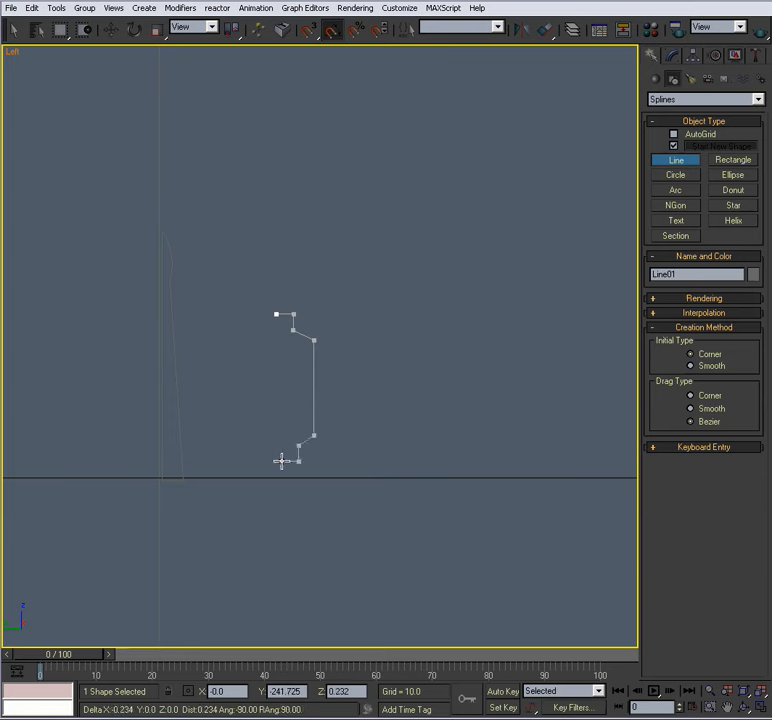
click(281, 460)
click(276, 314)
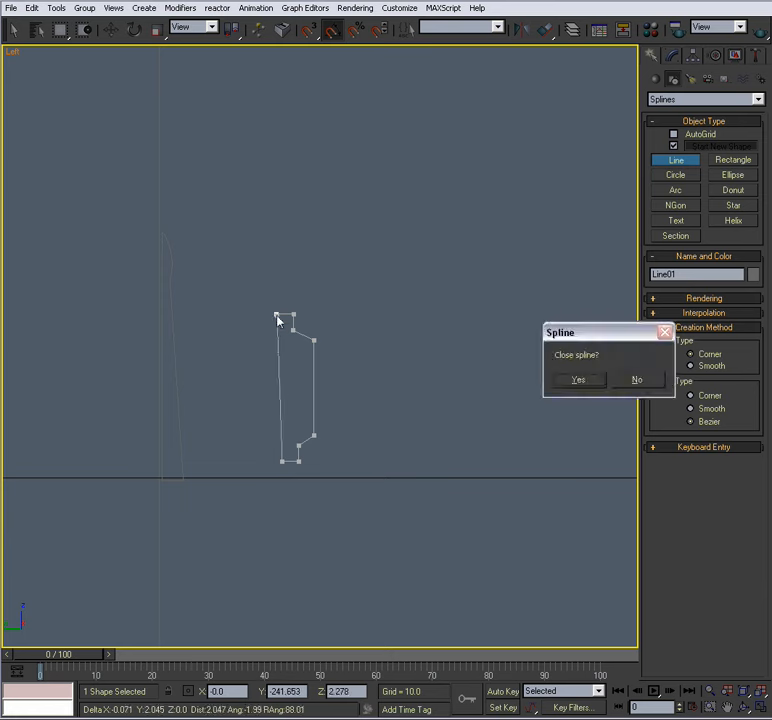
click(568, 384)
Edit the profile's vertices, shifting the back edge inward and straightening it to vertical for a thinner chair rail section.
key(w)
scroll(395, 412, up, 2)
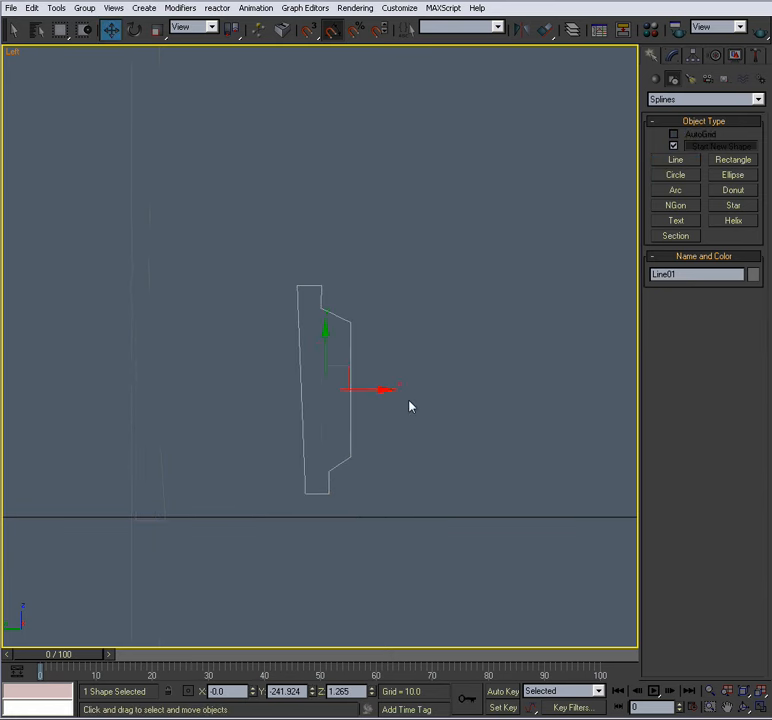
key(1)
middle_drag(384, 399, 427, 363)
drag(333, 234, 397, 249)
drag(308, 212, 406, 461)
scroll(426, 374, up, 3)
drag(380, 246, 410, 486)
drag(424, 259, 426, 259)
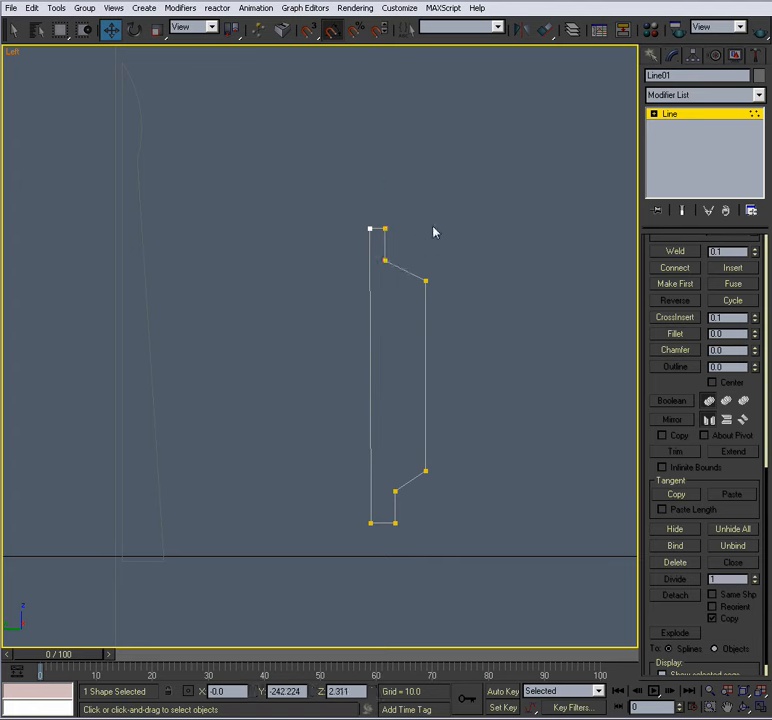
Move the chair rail profile's front vertices inward and its upper step outward, and align the back edge vertically for a slimmer section.
click(386, 293)
scroll(386, 293, up, 2)
drag(493, 182, 417, 556)
drag(485, 225, 424, 224)
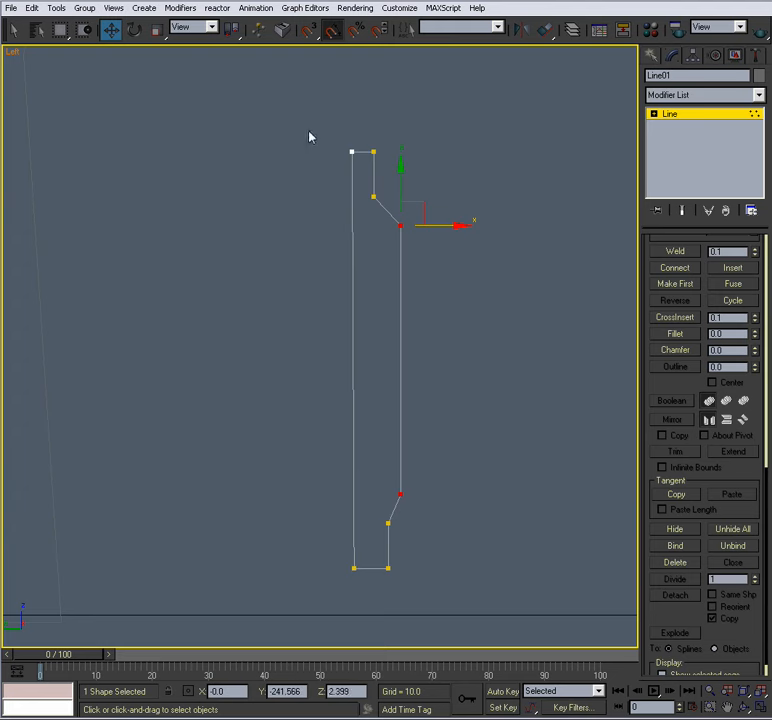
drag(362, 140, 422, 205)
drag(425, 156, 433, 152)
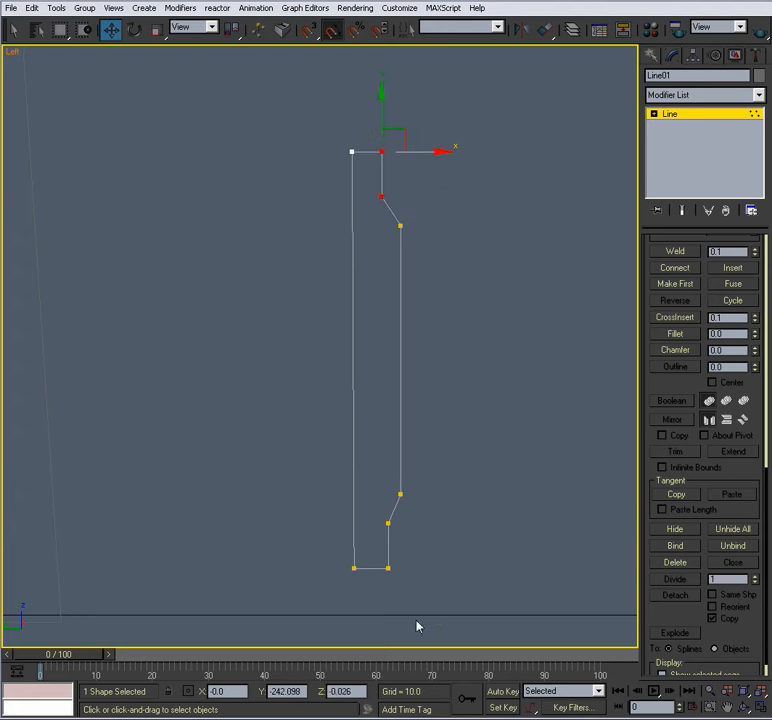
click(351, 568)
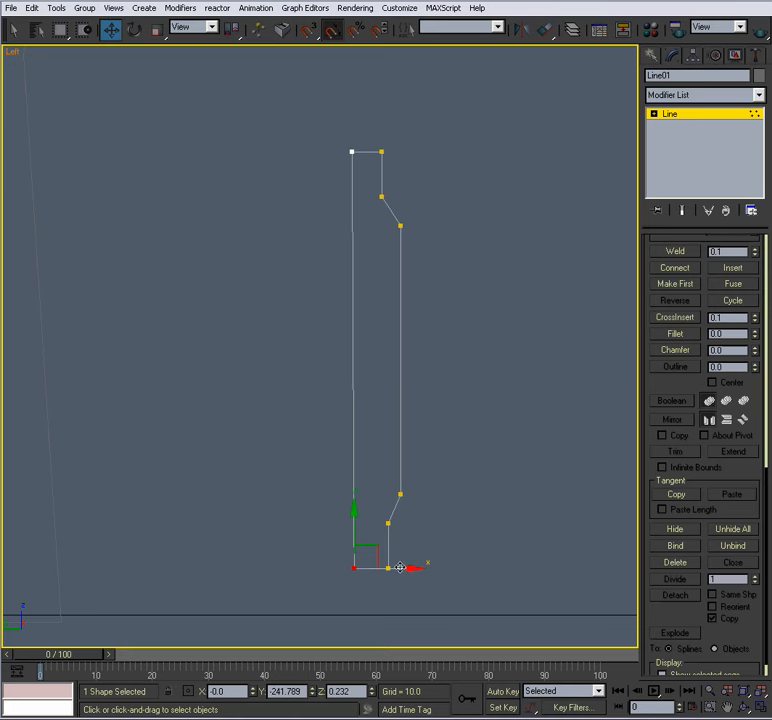
click(462, 469)
middle_drag(462, 469, 447, 480)
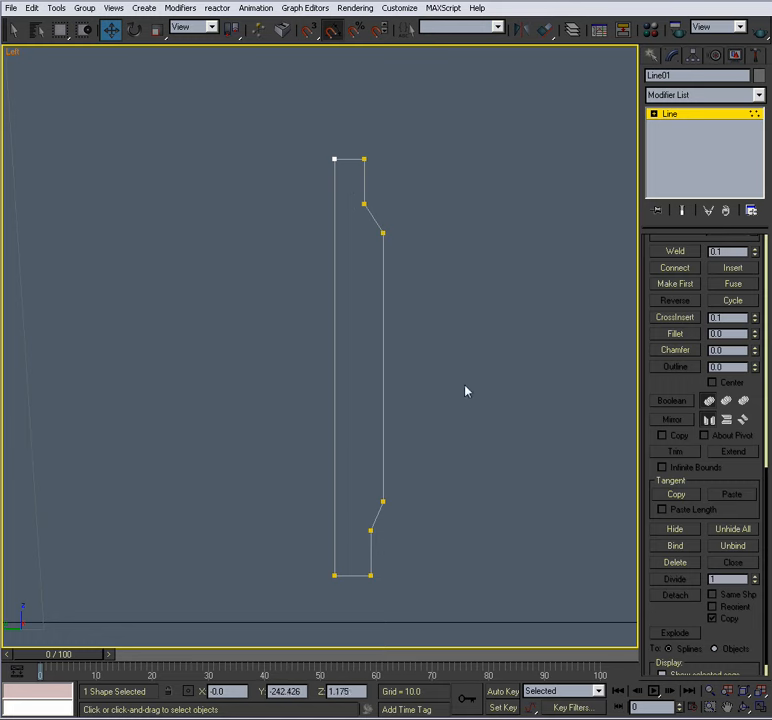
middle_drag(451, 365, 447, 363)
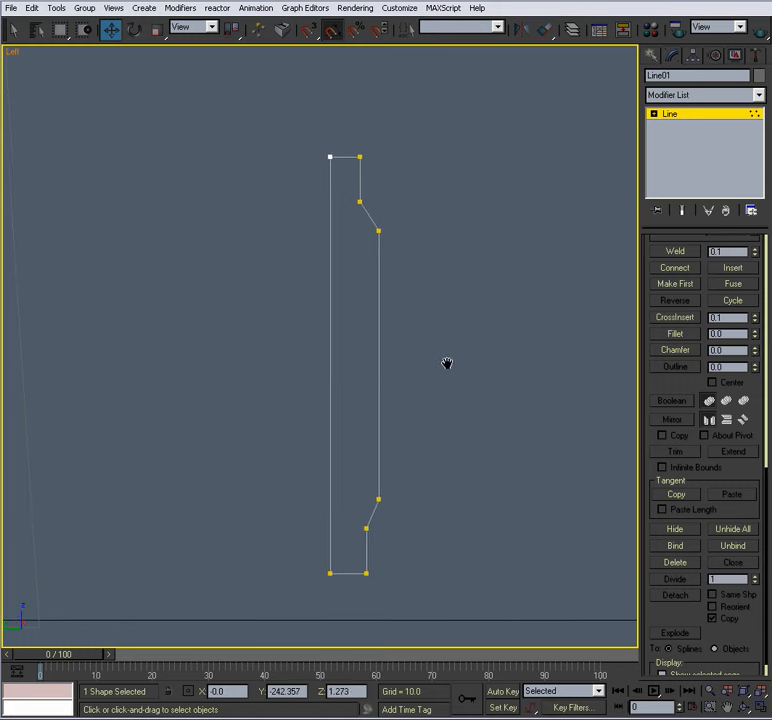
Fillet the stepped front corners and the outer end corners of the chair rail profile with small radii.
click(654, 116)
drag(467, 216, 374, 505)
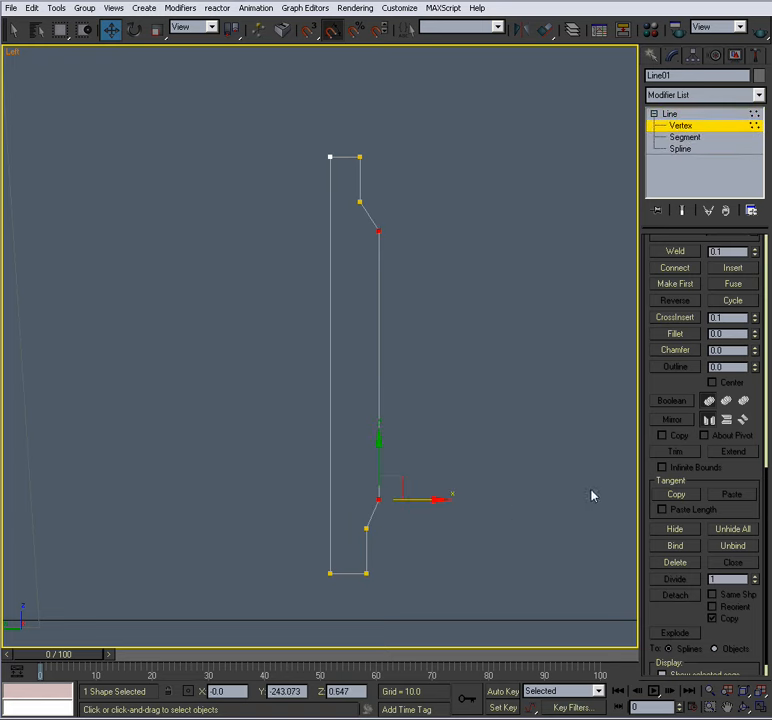
click(675, 333)
mouse_move(377, 230)
mouse_down()
mouse_move(388, 217)
mouse_move(390, 230)
mouse_up()
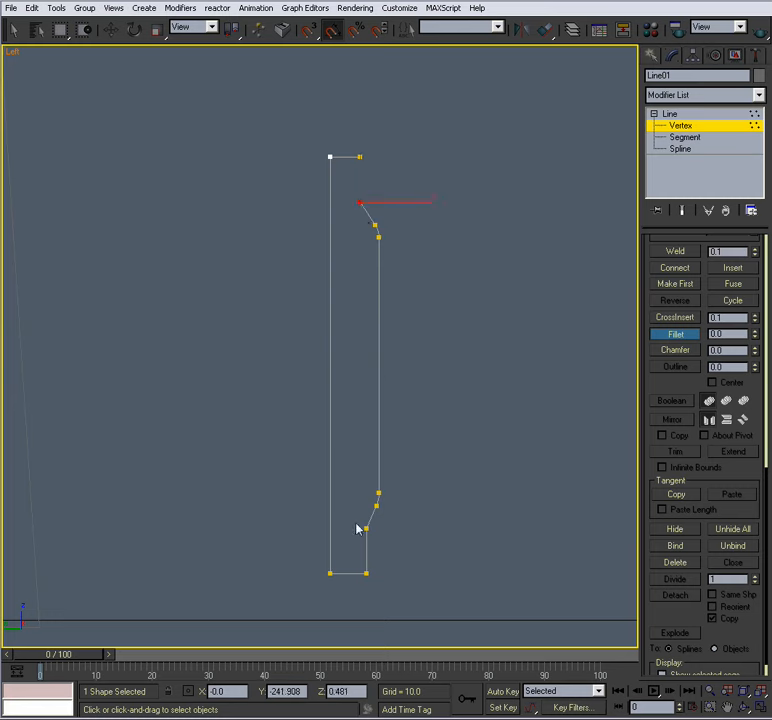
drag(367, 529, 365, 526)
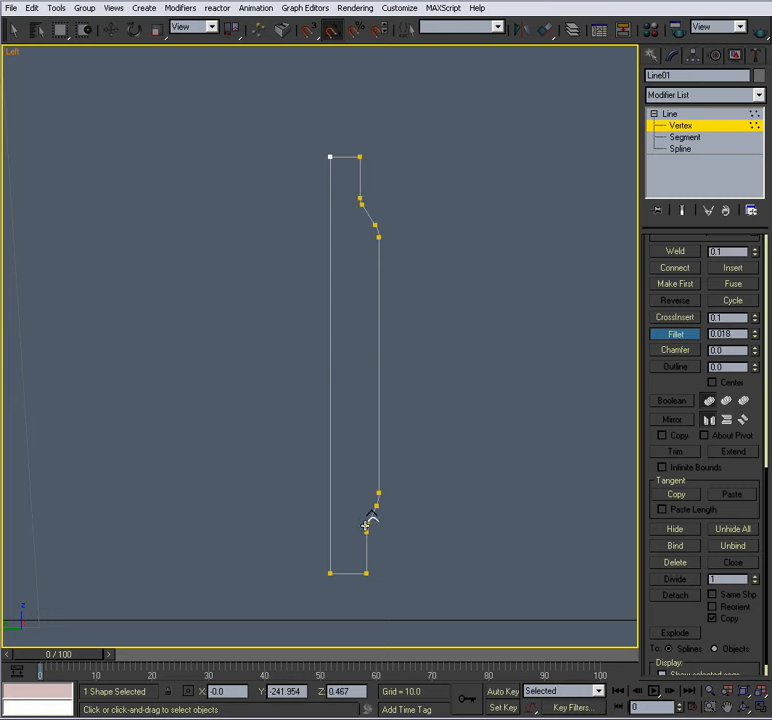
click(360, 157)
Finish vertex editing and rename the chair rail profile to chairshape.
click(687, 125)
click(453, 378)
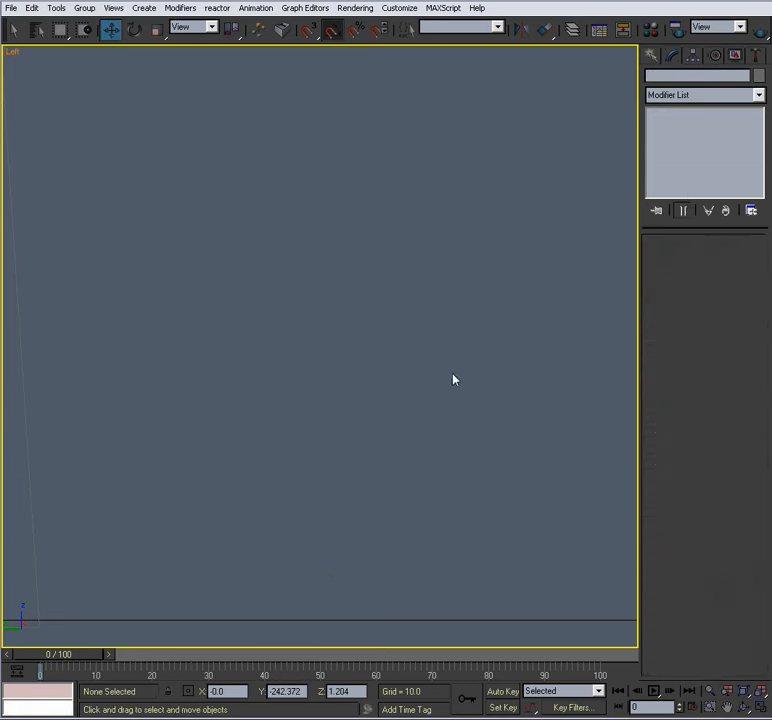
middle_drag(453, 378, 441, 381)
click(366, 369)
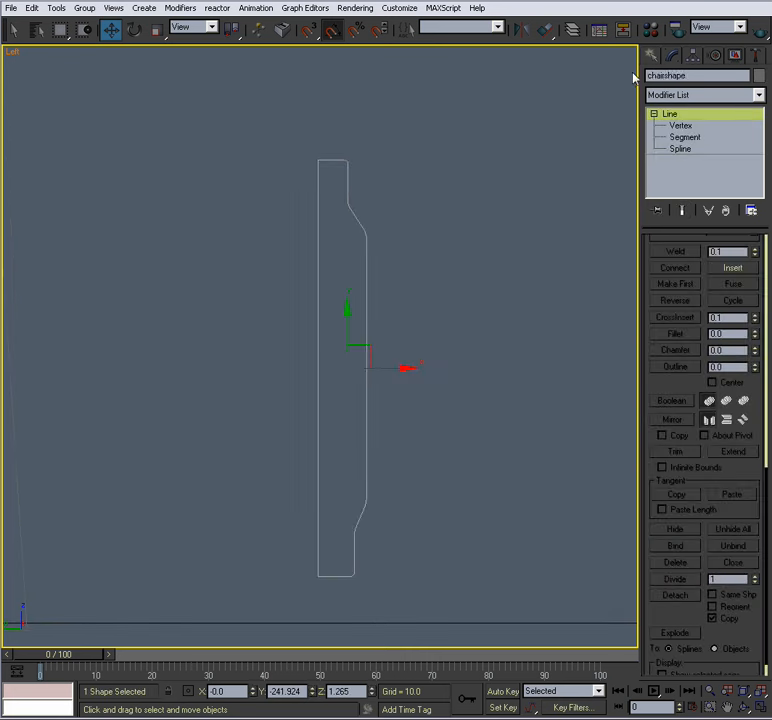
Maximize the Perspective view, select chairRailPath, and apply a Sweep modifier to it.
key(alt+w)
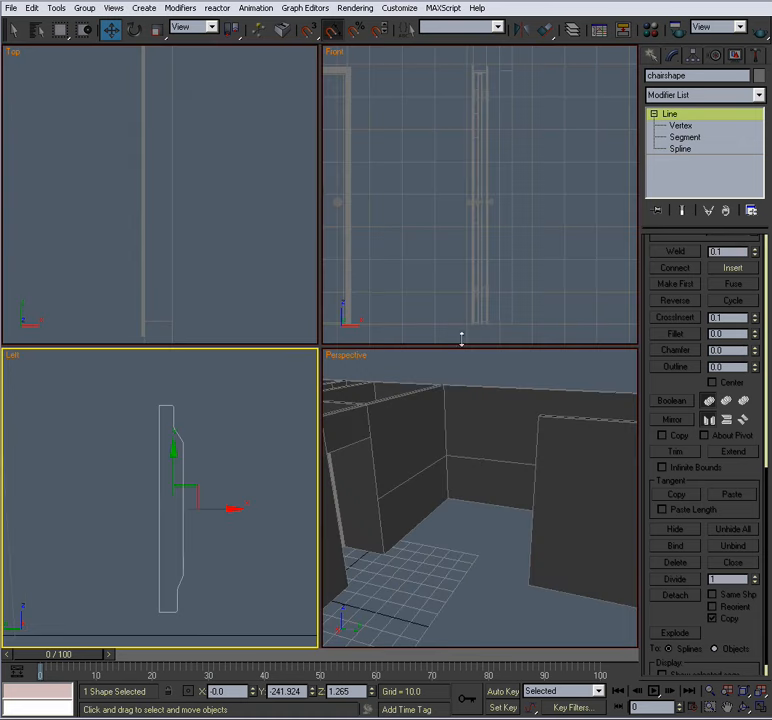
click(477, 458)
key(alt+w)
alt+middle_drag(469, 458, 387, 349)
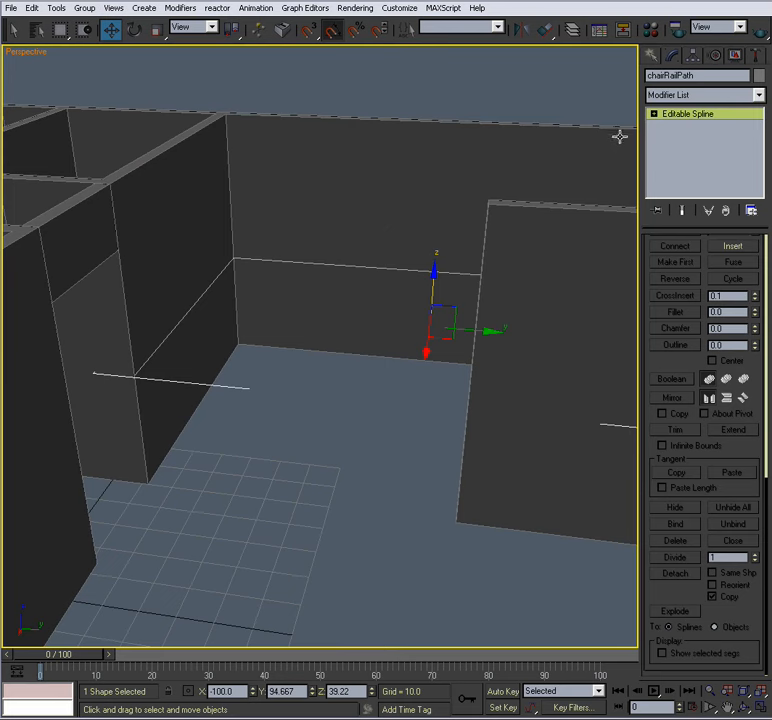
click(685, 93)
scroll(675, 435, down, 20)
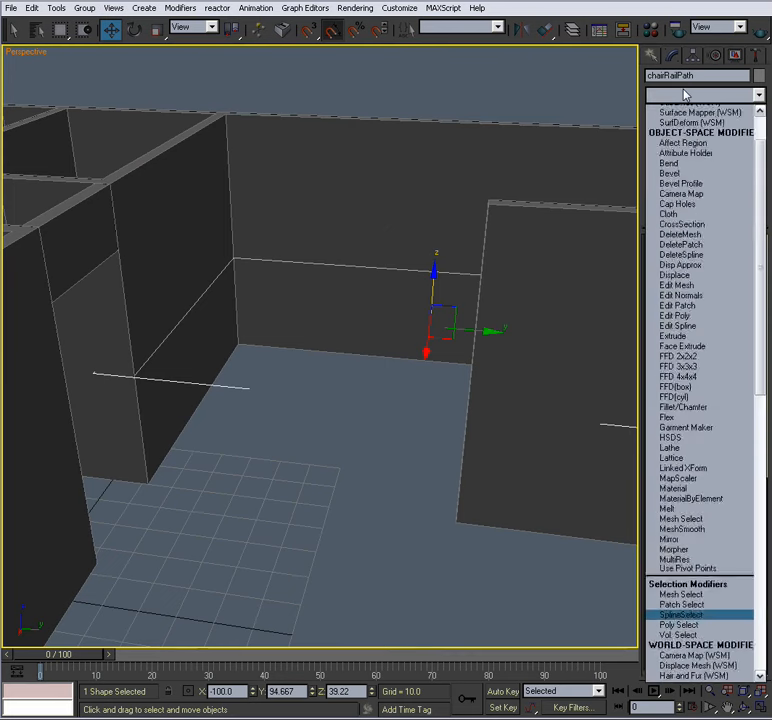
click(681, 465)
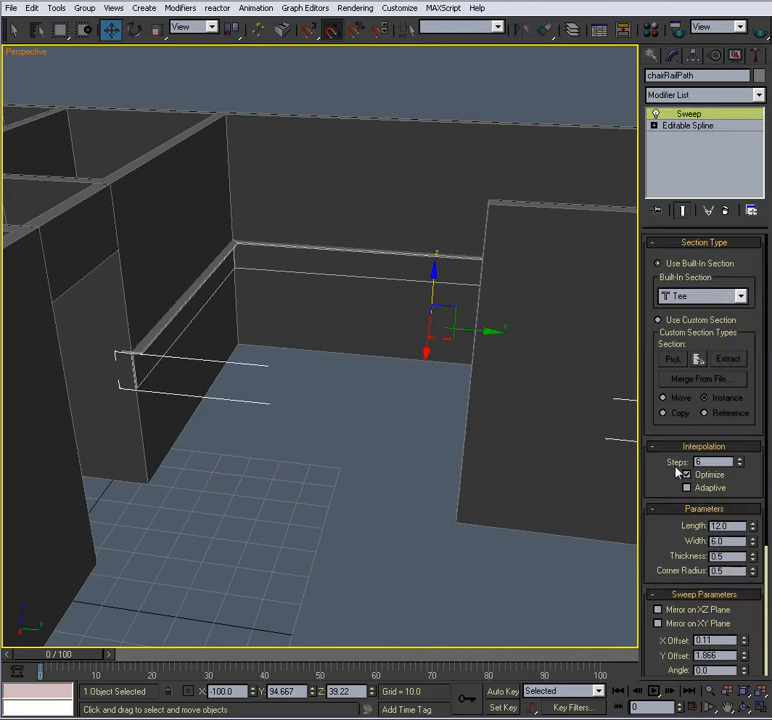
Switch the sweep to a custom section and pick the chairshape profile for it.
alt+middle_drag(437, 439, 441, 438)
scroll(455, 415, down, 5)
alt+middle_drag(391, 422, 423, 388)
scroll(372, 462, up, 8)
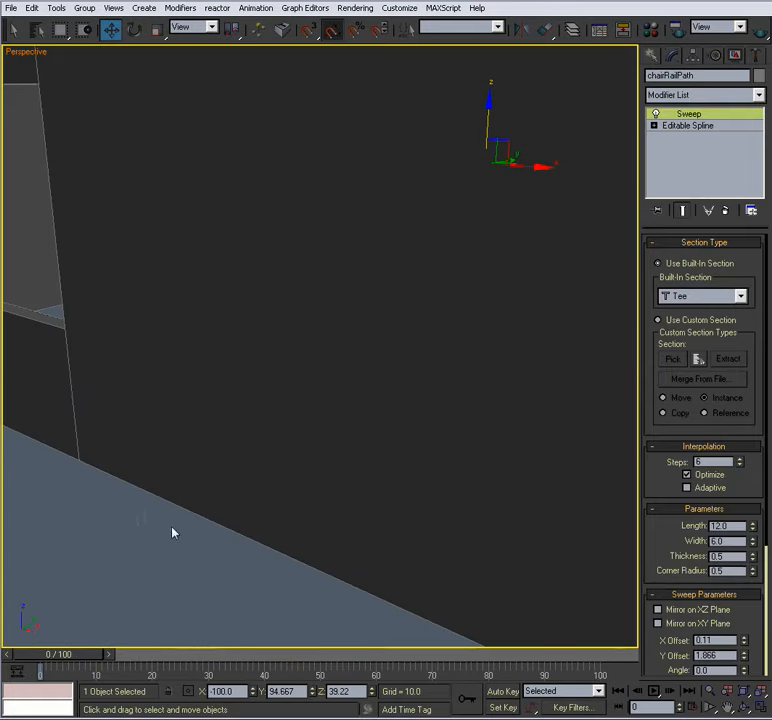
click(658, 320)
click(674, 360)
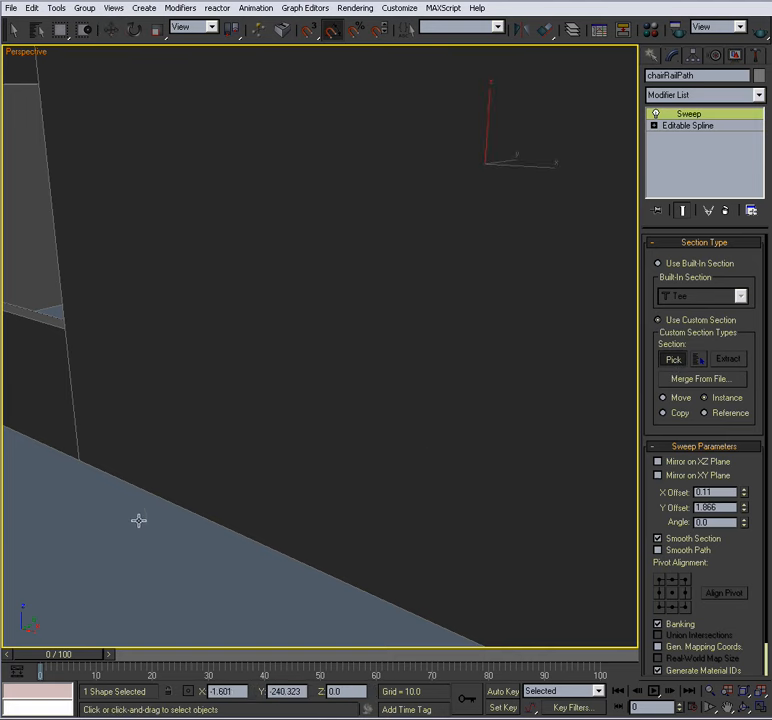
click(138, 520)
Examine the swept chair rail up close at its open ends, along the walls, and at the room corner.
alt+middle_drag(249, 448, 167, 424)
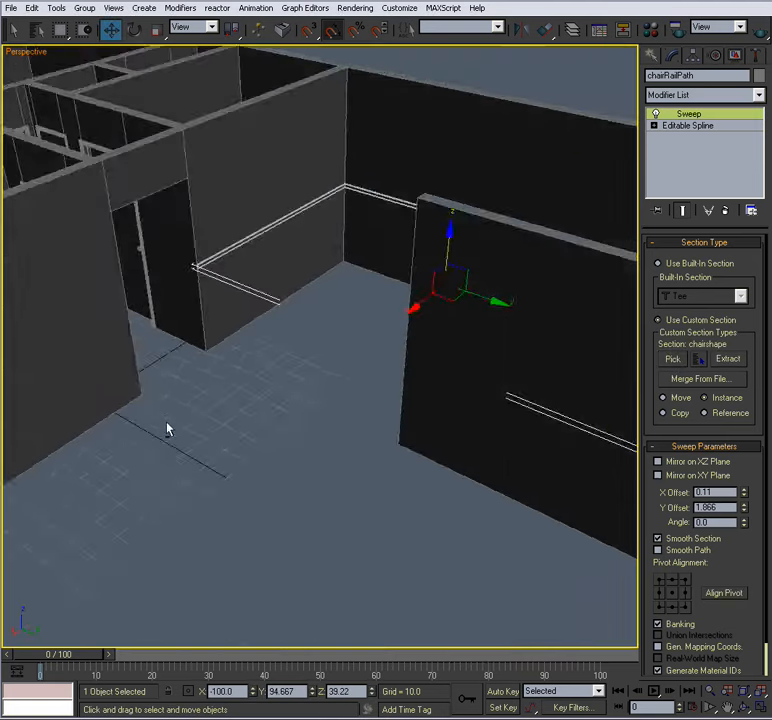
scroll(220, 440, up, 8)
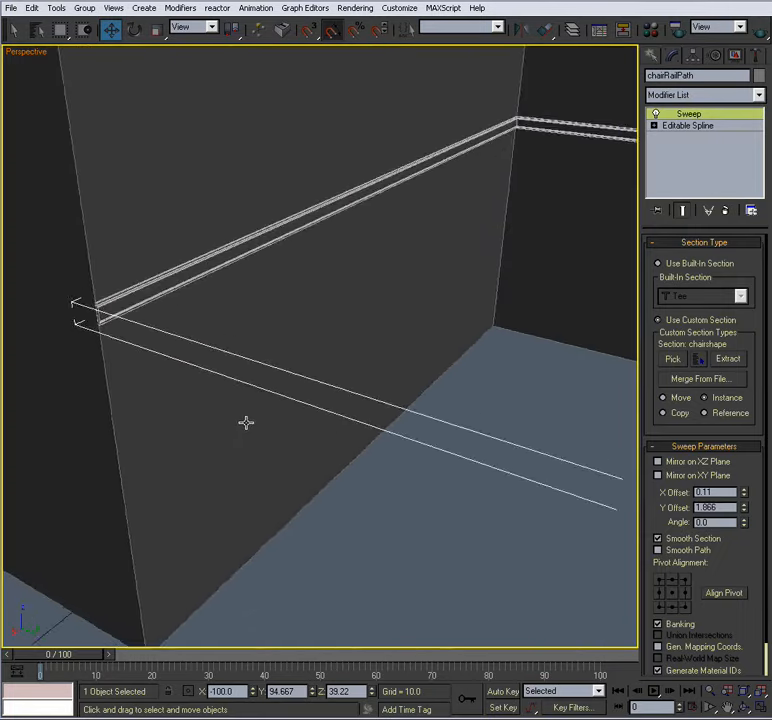
scroll(246, 422, up, 3)
scroll(238, 416, down, 3)
middle_drag(238, 416, 330, 443)
scroll(330, 443, up, 4)
middle_drag(302, 398, 304, 383)
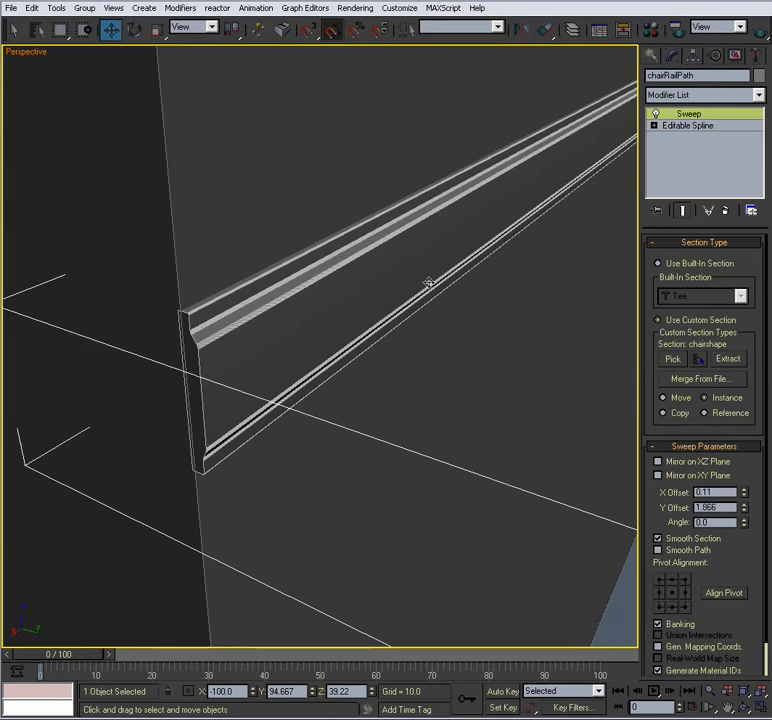
scroll(425, 308, up, 4)
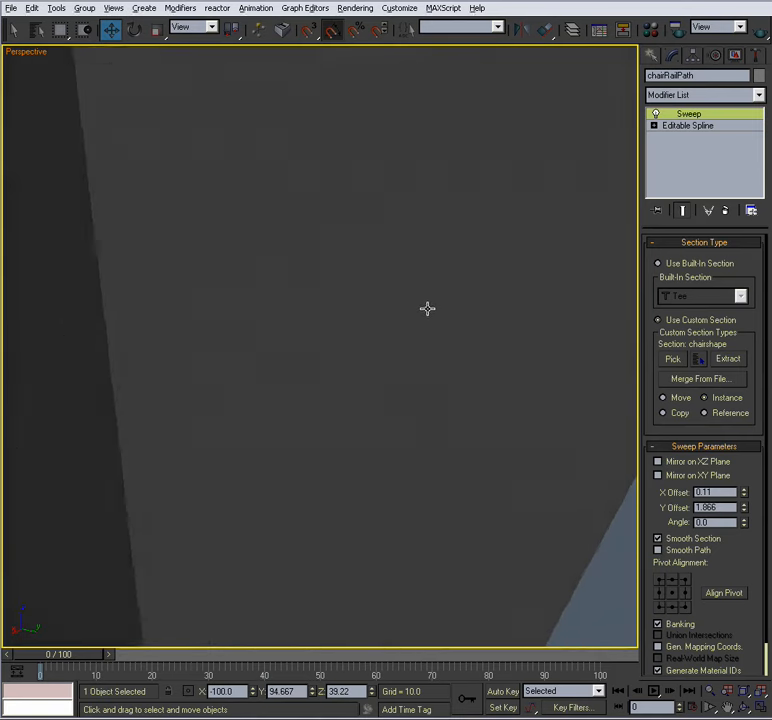
scroll(424, 310, down, 6)
middle_drag(422, 312, 393, 302)
scroll(320, 332, down, 3)
alt+middle_drag(323, 397, 320, 417)
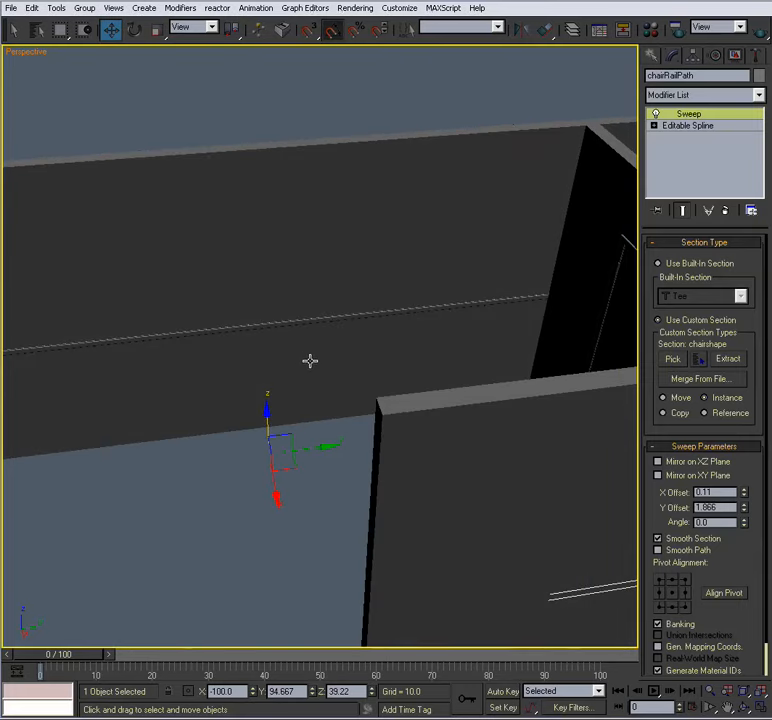
alt+middle_drag(305, 351, 297, 448)
scroll(288, 410, up, 3)
middle_drag(213, 346, 331, 434)
scroll(331, 434, up, 5)
scroll(314, 345, down, 2)
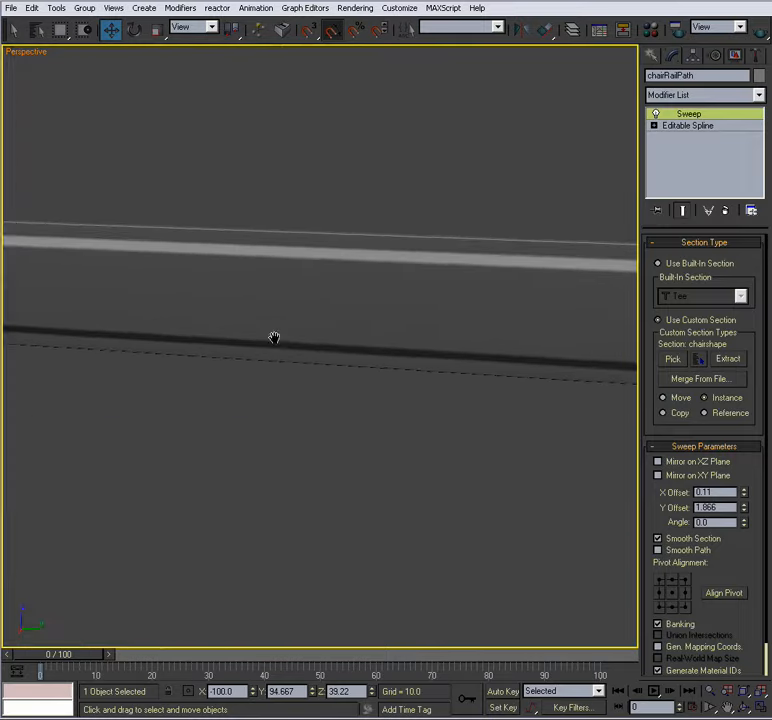
scroll(274, 343, down, 3)
scroll(377, 346, down, 3)
scroll(351, 350, down, 3)
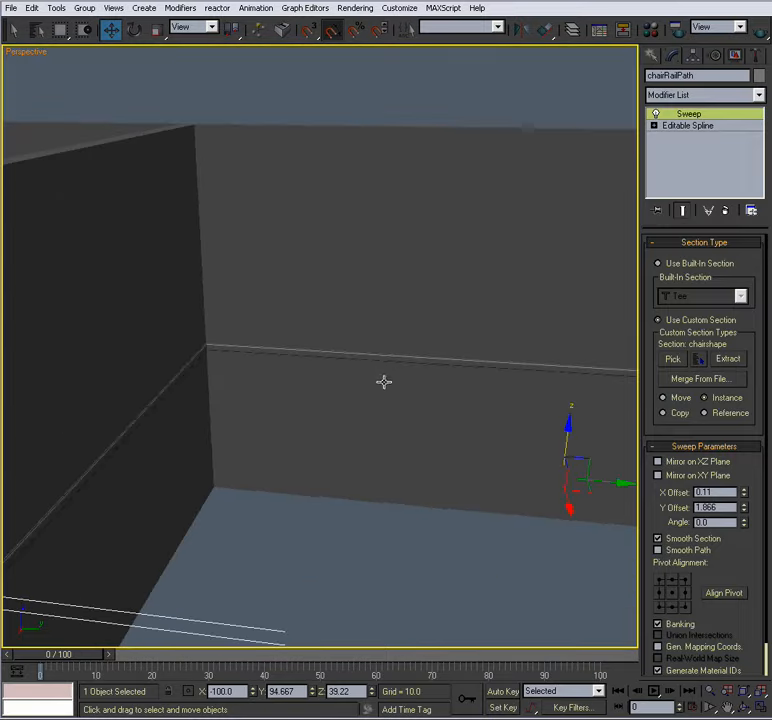
scroll(383, 380, down, 3)
Convert the swept chairRailPath to Editable Poly, pull its far end vertices back along Y to shorten the rail, and deselect it.
right_click(376, 357)
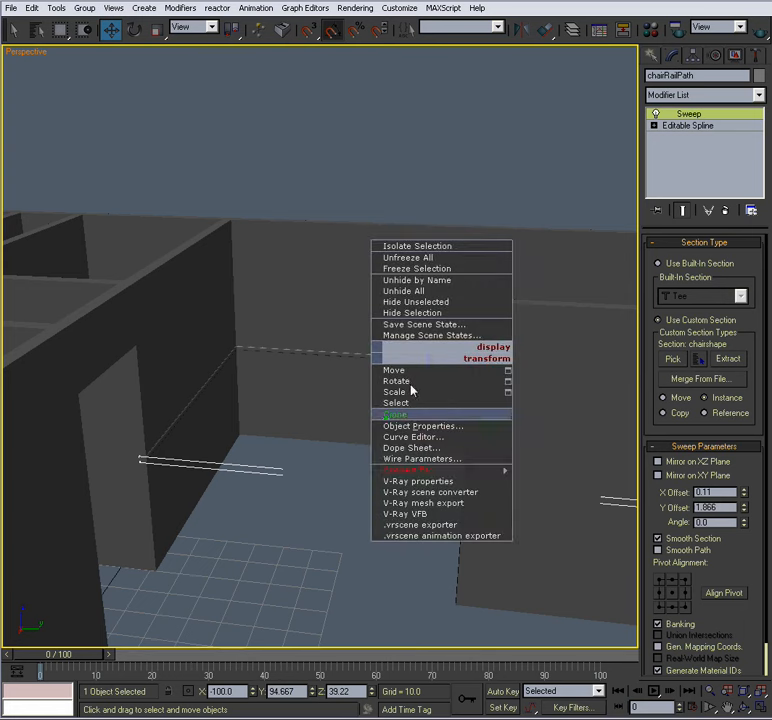
click(556, 477)
click(667, 260)
middle_drag(436, 279, 291, 307)
drag(441, 296, 601, 514)
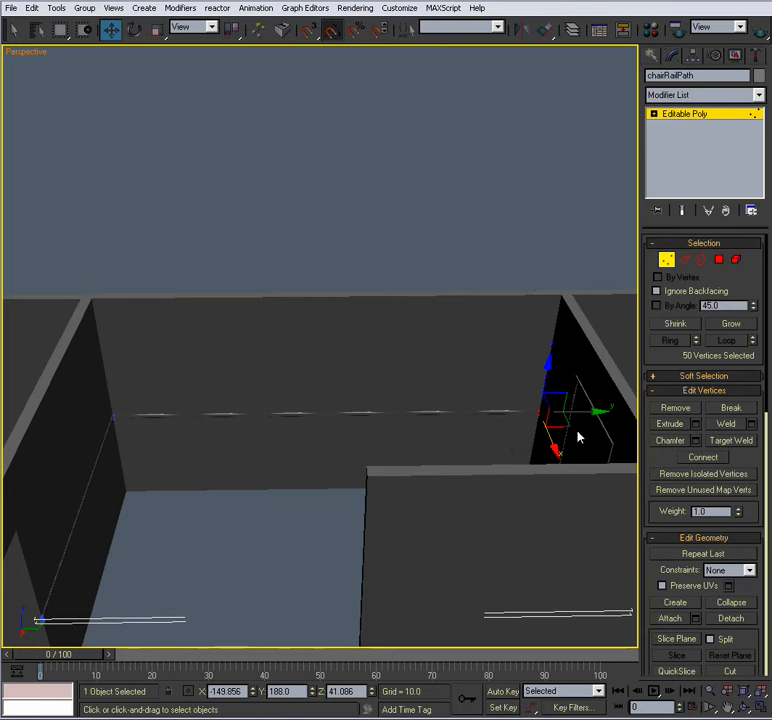
drag(590, 412, 387, 436)
click(664, 262)
click(385, 219)
Examine the shortened chair rail and the surrounding walls from inside and outside the house.
alt+middle_drag(314, 352, 412, 362)
scroll(412, 362, up, 3)
middle_drag(394, 412, 374, 167)
scroll(317, 348, up, 5)
scroll(317, 348, down, 5)
scroll(320, 417, up, 5)
scroll(374, 167, down, 1)
scroll(374, 167, down, 4)
alt+middle_drag(292, 398, 345, 393)
scroll(307, 398, down, 5)
alt+middle_drag(309, 438, 373, 305)
scroll(373, 305, down, 4)
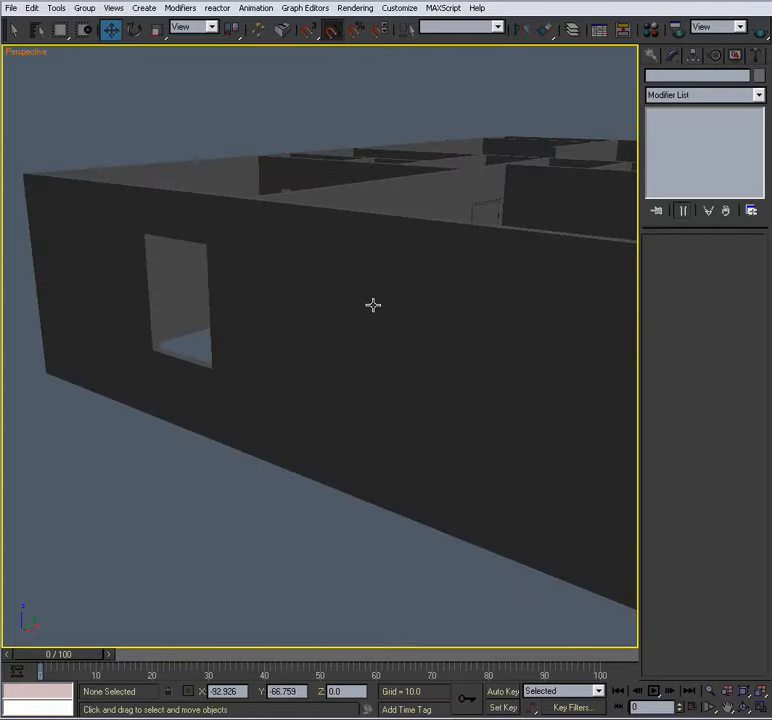
middle_drag(348, 364, 267, 359)
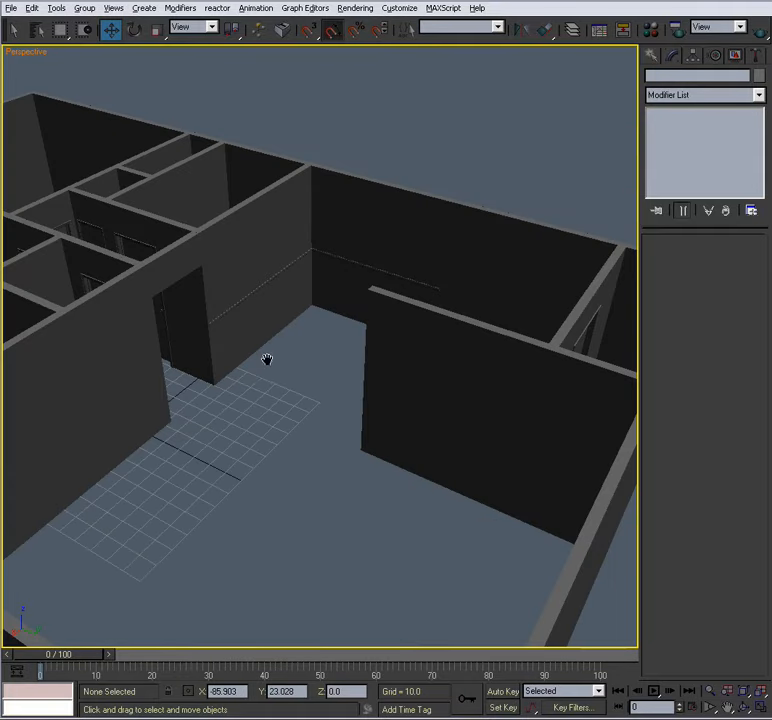
Unhide the Trim layer to show the baseboard together with the chair rail.
click(571, 30)
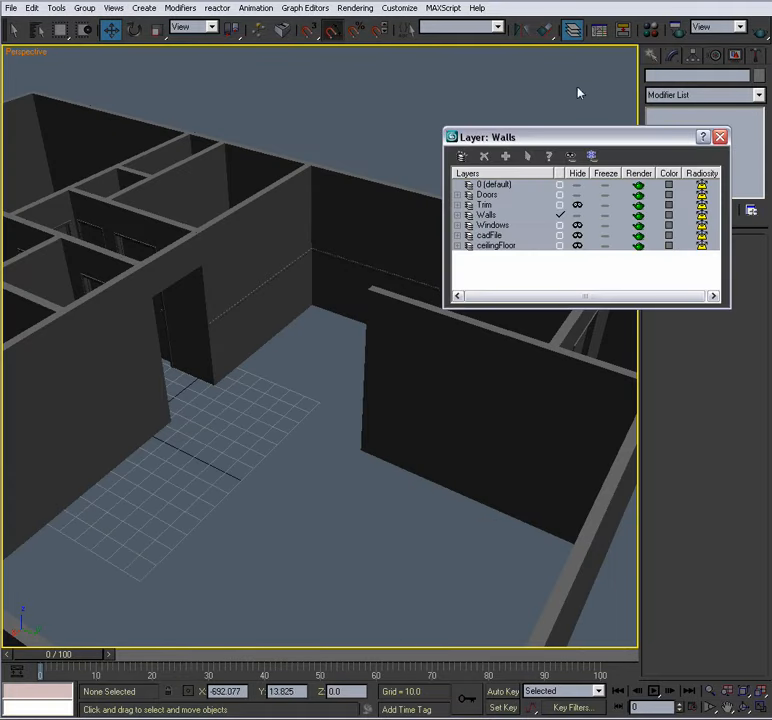
click(577, 205)
scroll(273, 350, up, 10)
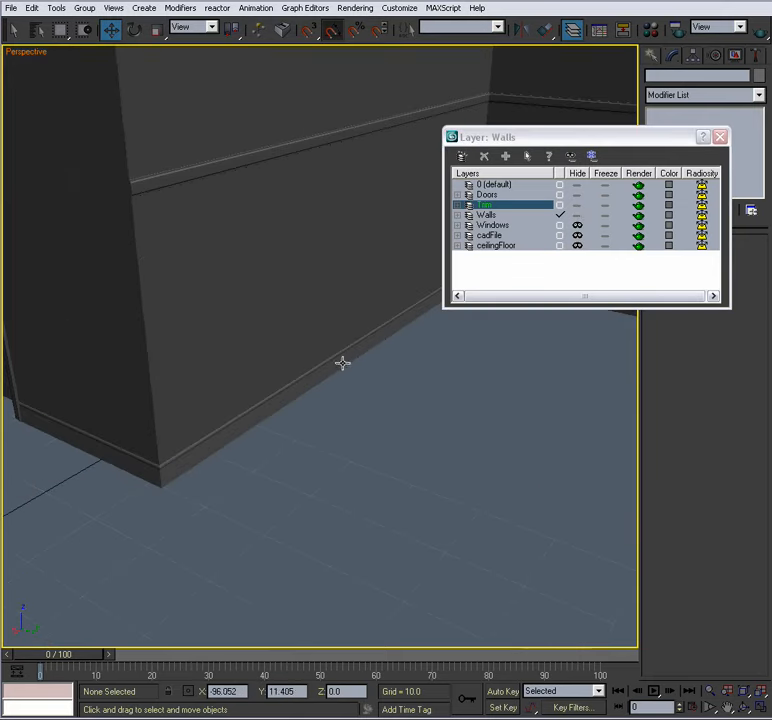
Convert the trimPath baseboard to Editable Poly and clear the selection.
click(342, 362)
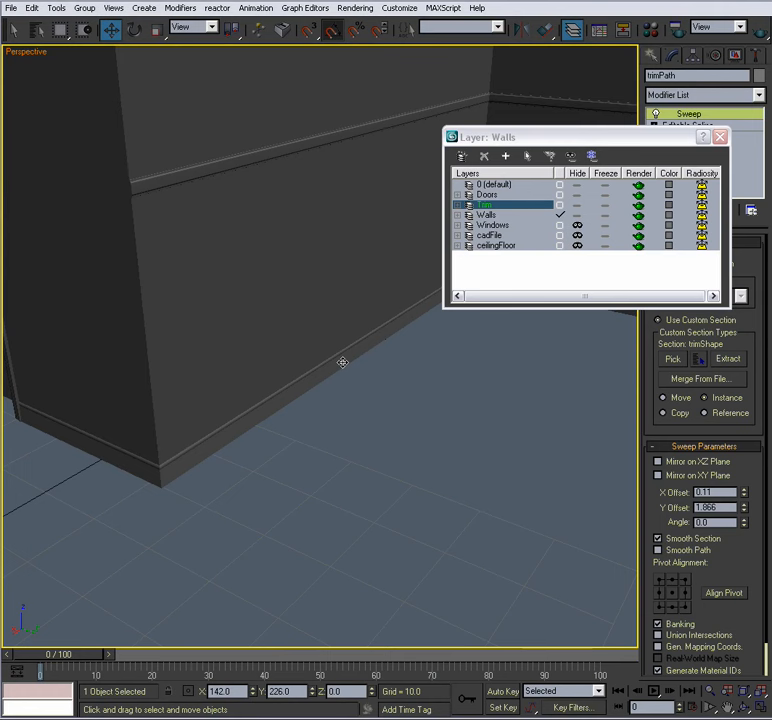
right_click(342, 362)
click(343, 363)
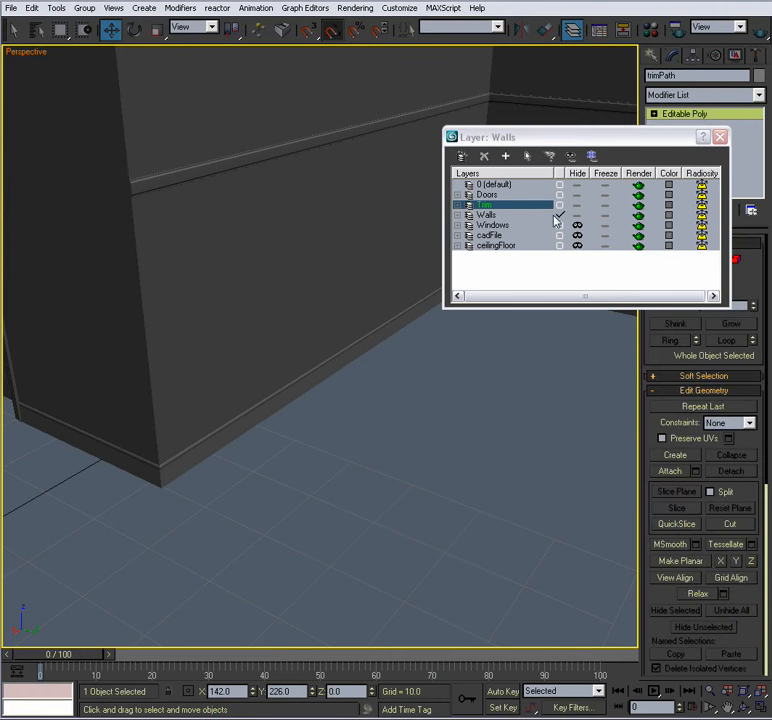
drag(589, 141, 597, 220)
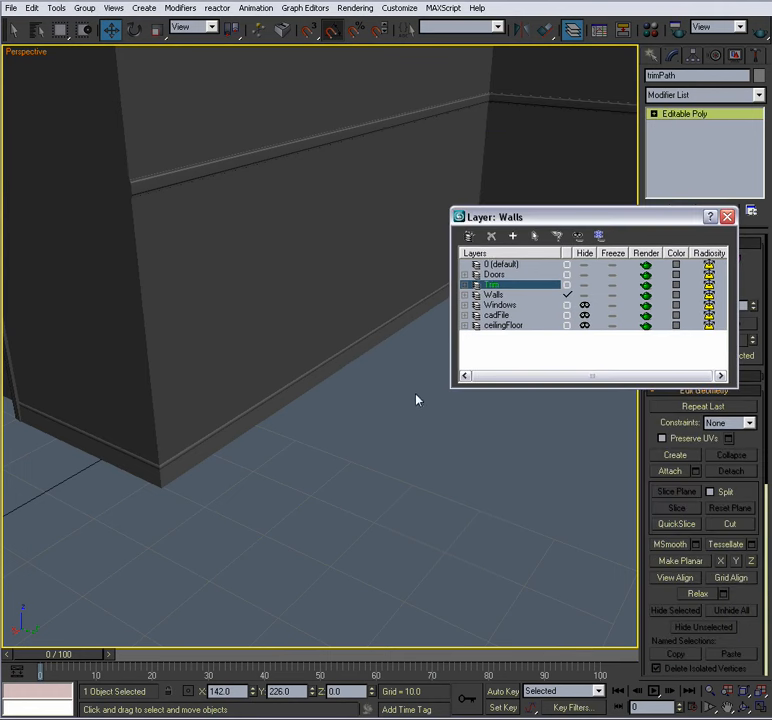
click(376, 436)
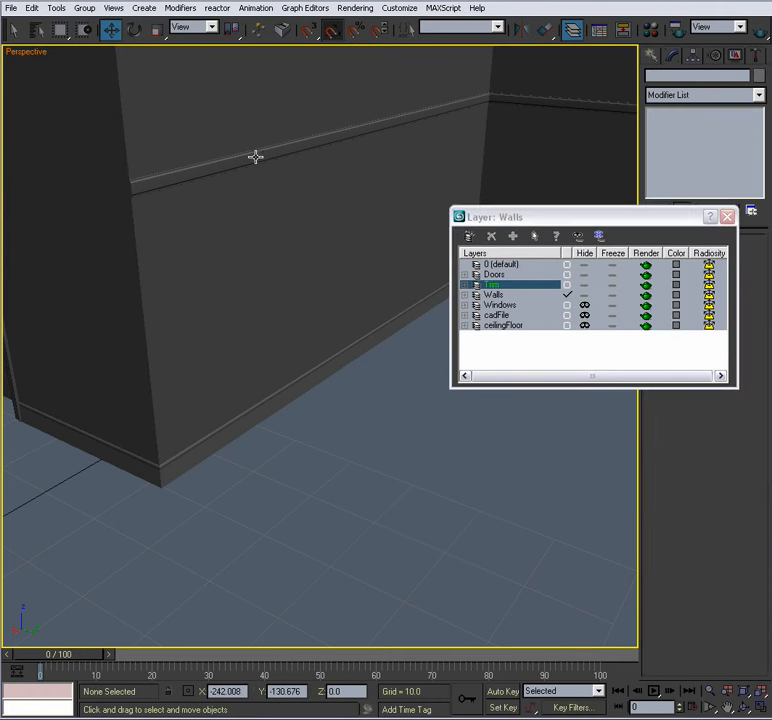
Select the chair rail mesh and rename it to chairRail.
click(255, 157)
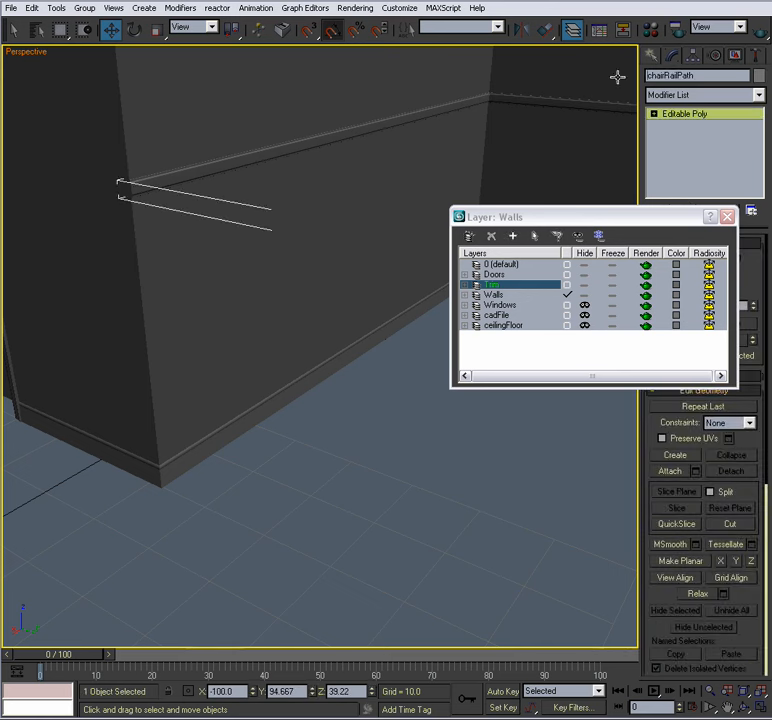
text(c)
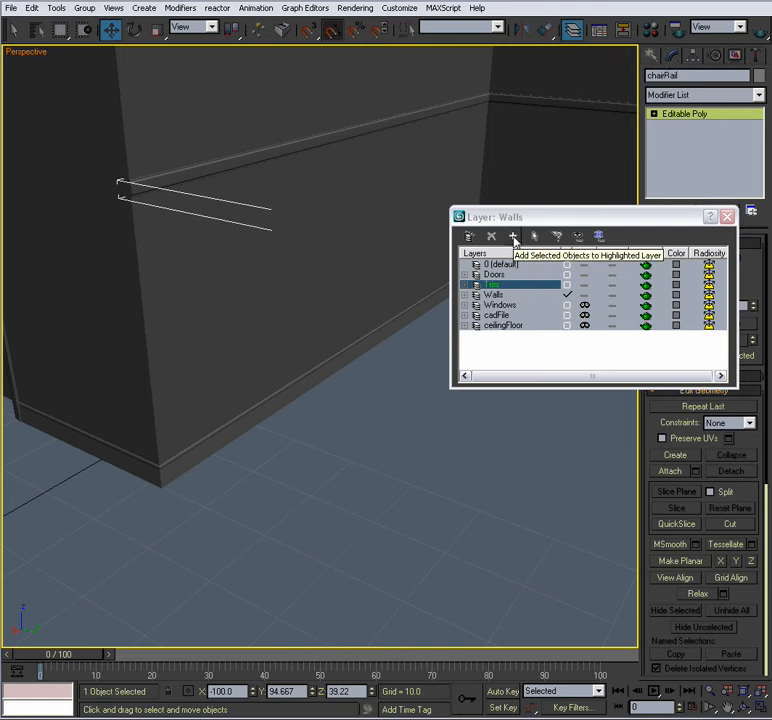
Hide and unhide the Trim layer to check that it includes the chair rail.
click(585, 286)
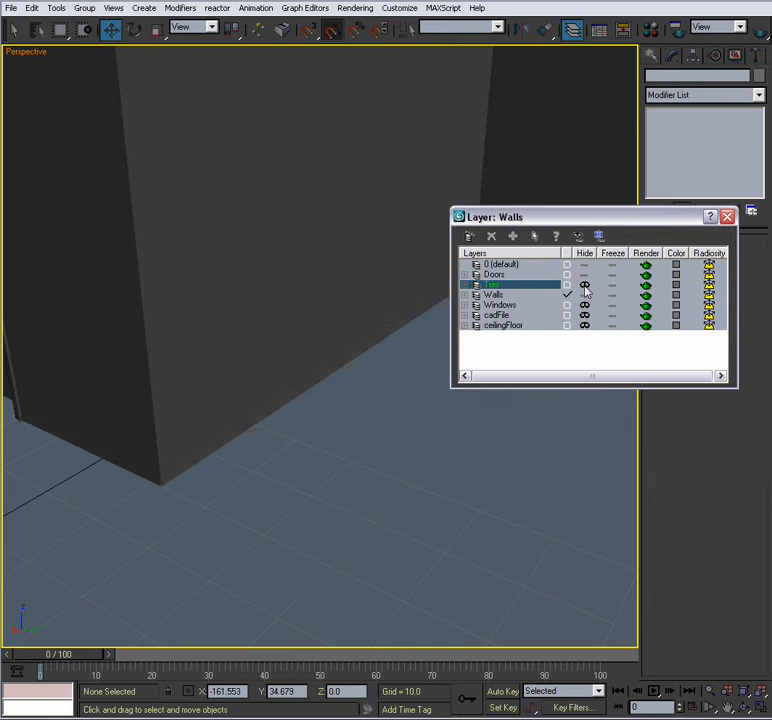
click(567, 285)
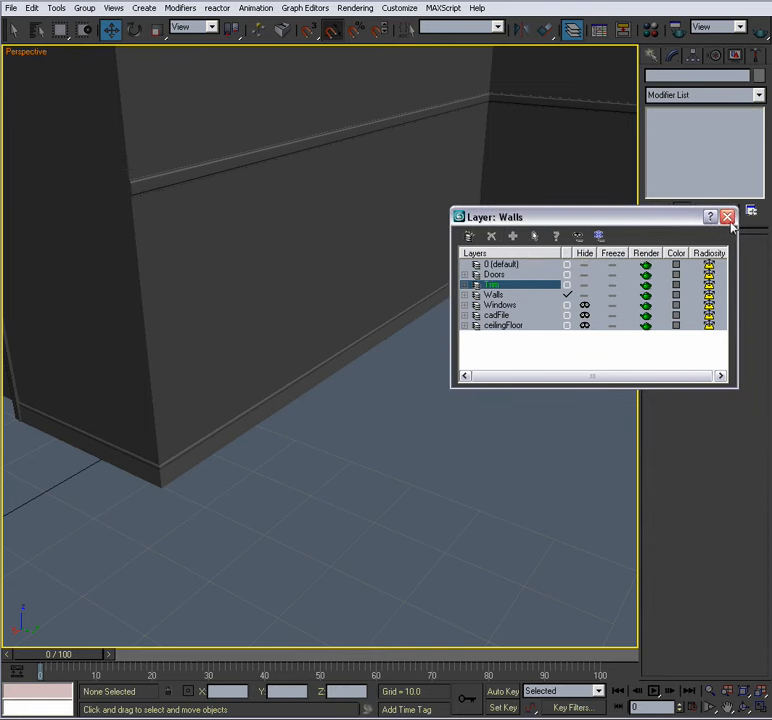
click(727, 217)
Examine the baseboard and chair rail along the interior walls, up close and from above the house.
key(shift+z)
key(shift+z)
key(shift+z)
key(shift+z)
scroll(337, 355, up, 10)
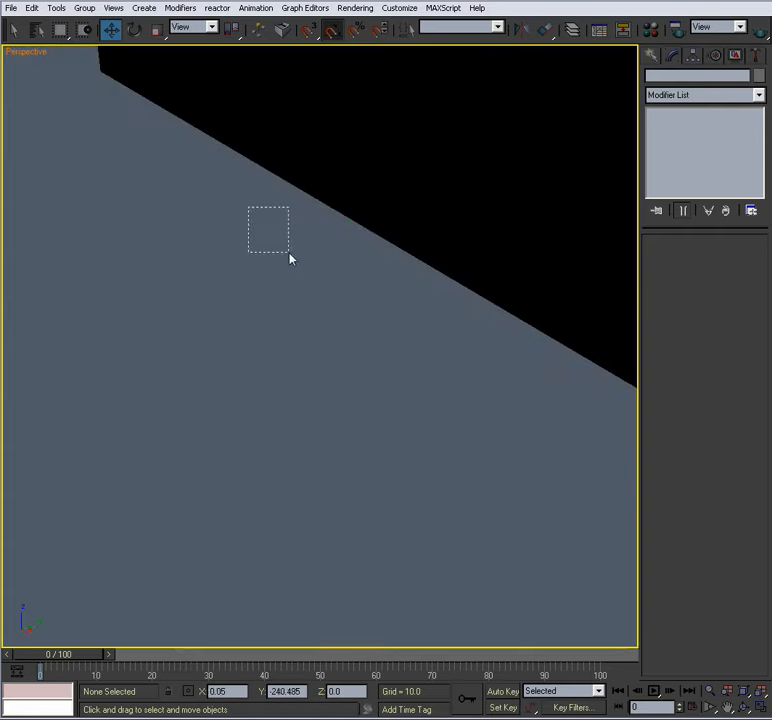
drag(289, 254, 295, 273)
key(Delete)
alt+middle_drag(422, 240, 289, 282)
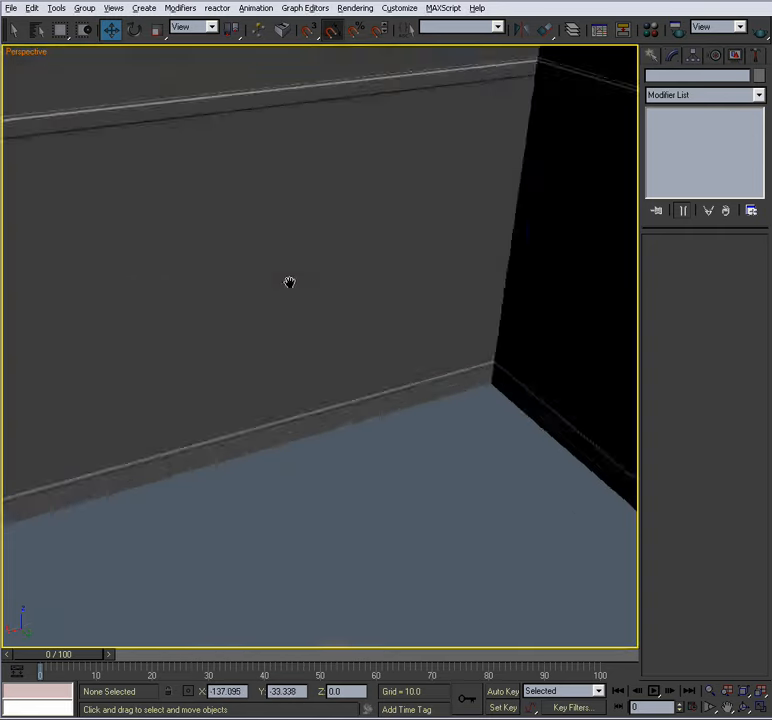
scroll(310, 312, down, 8)
scroll(333, 324, up, 3)
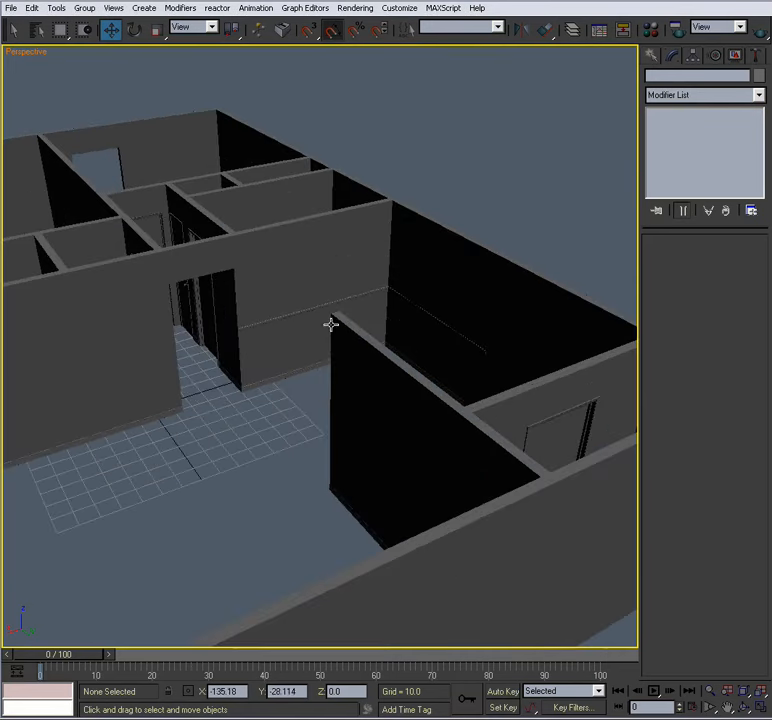
Unhide the Windows layer to show the windows together with the walls, doors and trim.
click(569, 31)
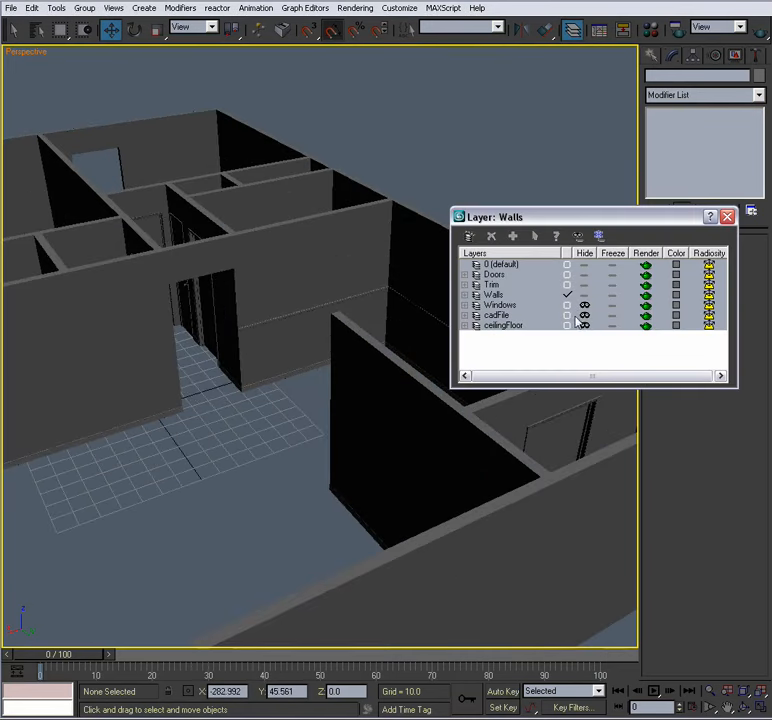
click(585, 305)
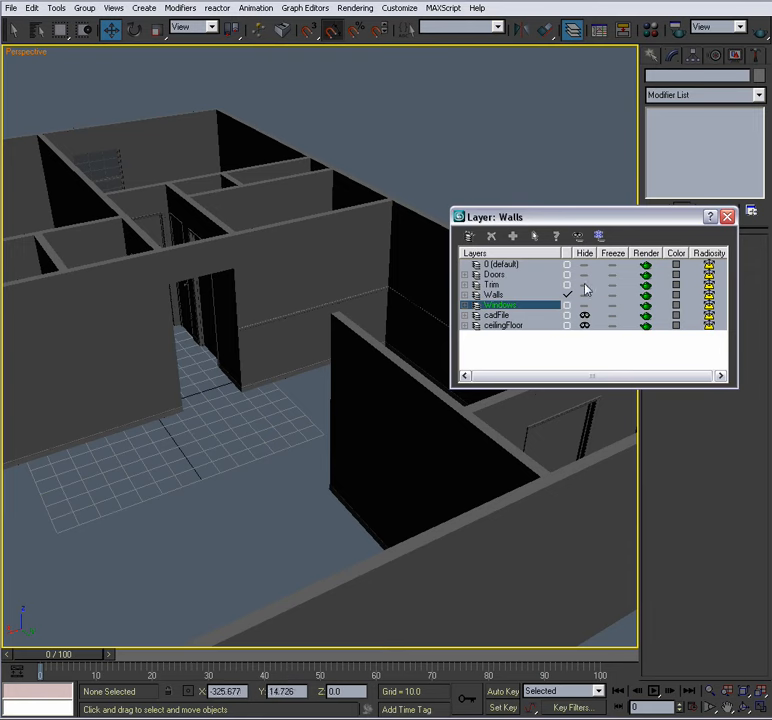
drag(627, 222, 648, 216)
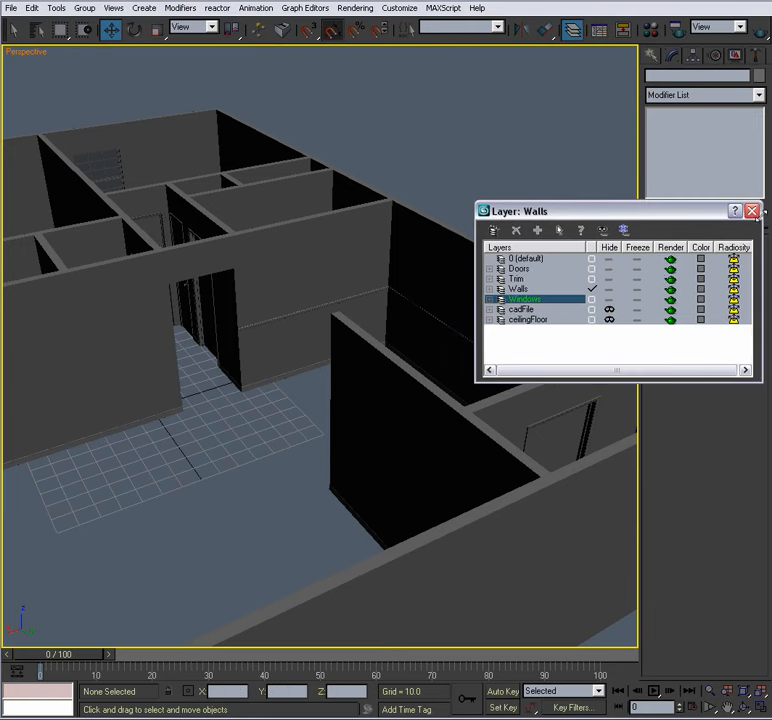
click(753, 212)
Examine the open room and its projecting partition wall, checking the trim along the walls from several distances.
alt+middle_drag(344, 303, 498, 334)
scroll(498, 334, up, 4)
alt+middle_drag(395, 334, 293, 363)
scroll(262, 379, up, 3)
scroll(312, 369, down, 3)
scroll(313, 370, down, 3)
scroll(292, 398, up, 3)
scroll(302, 372, up, 3)
scroll(303, 378, down, 3)
scroll(319, 425, up, 3)
scroll(277, 329, up, 2)
scroll(281, 298, up, 4)
scroll(281, 298, down, 3)
scroll(281, 298, down, 5)
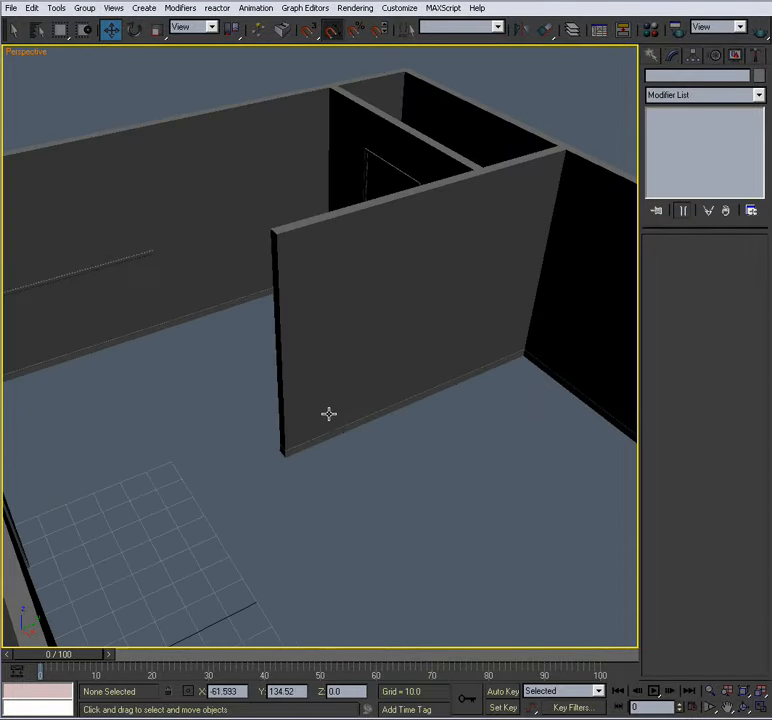